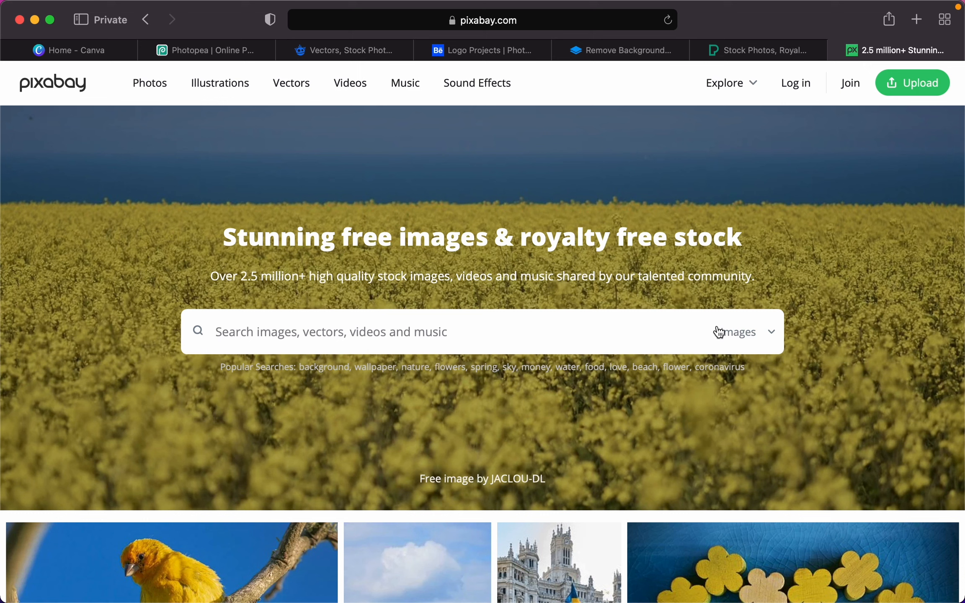
# - Switch to the Pixabay tab in Safari so its home page and image search show
pyautogui.click(747, 337)
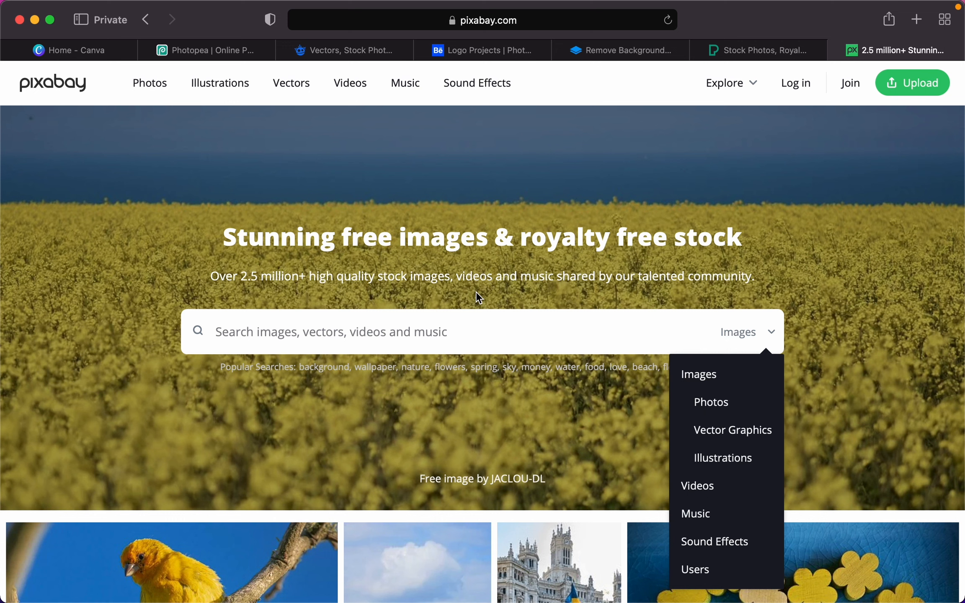
# - Search Pixabay images for 'happy lady' and scroll through the 1,178 results
pyautogui.click(477, 337)
pyautogui.write('happy')
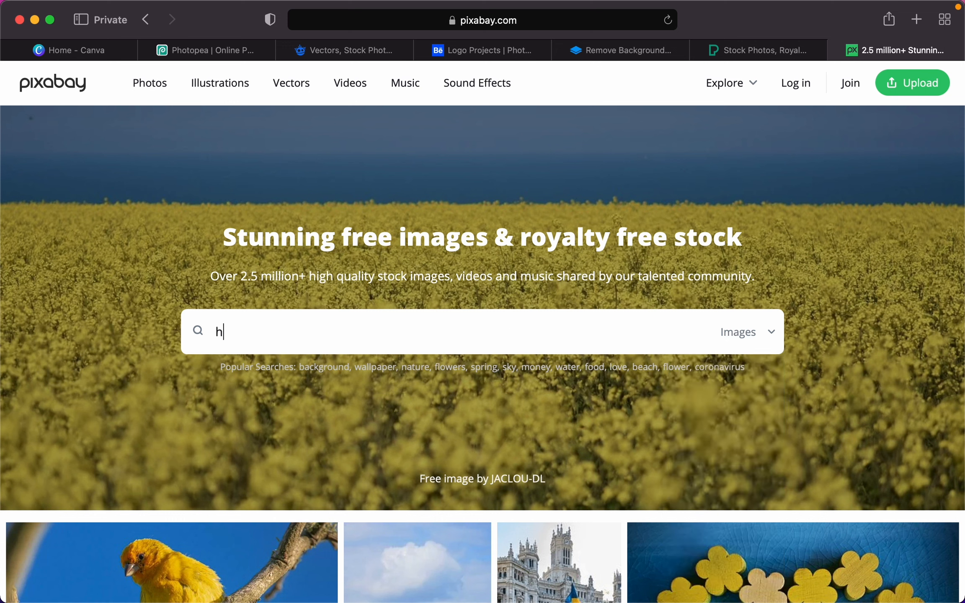
pyautogui.write(' lady')
pyautogui.press('Return')
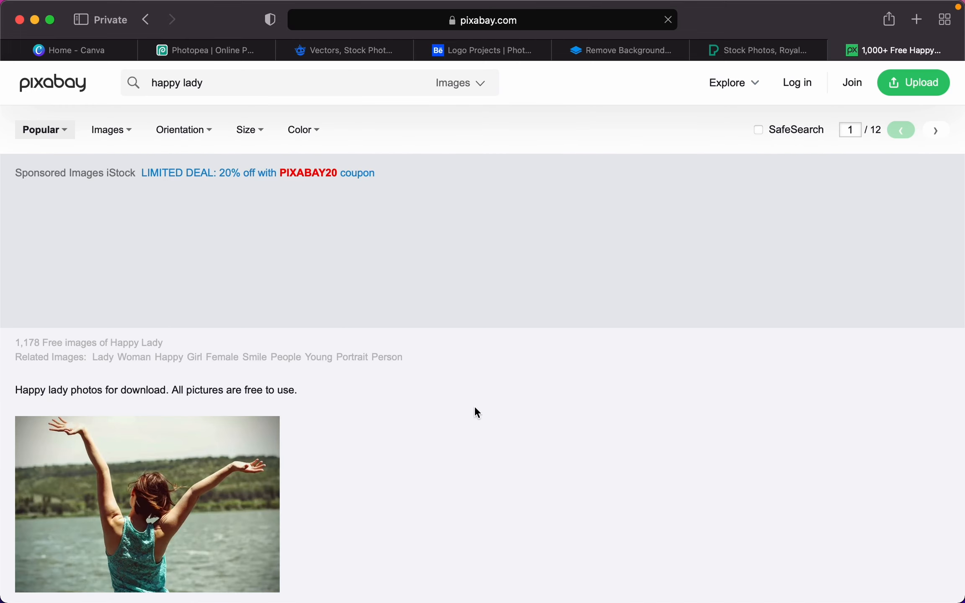
pyautogui.scroll(-3, 475, 447)
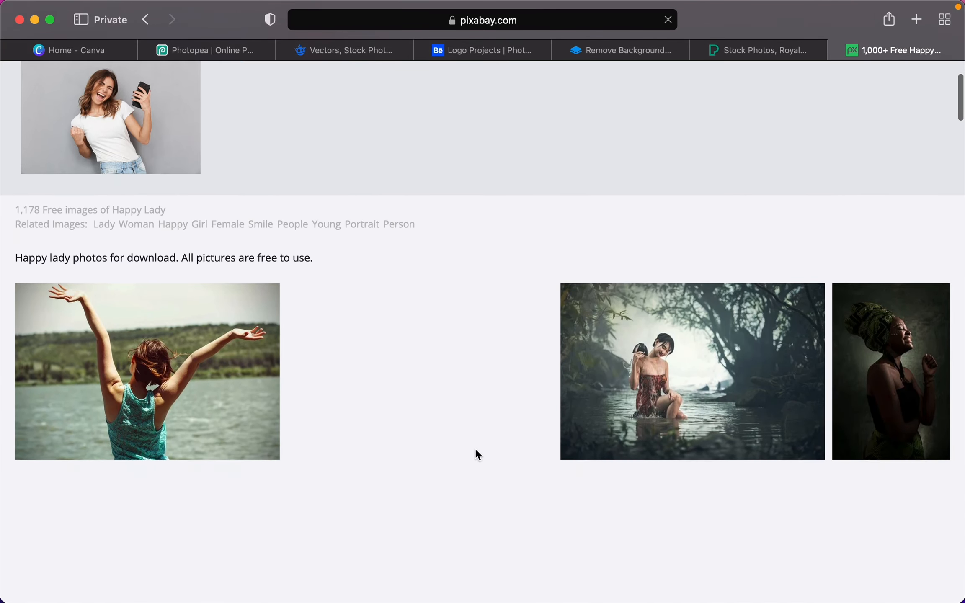
pyautogui.scroll(-3, 475, 448)
pyautogui.scroll(-6, 476, 455)
pyautogui.scroll(-6, 477, 454)
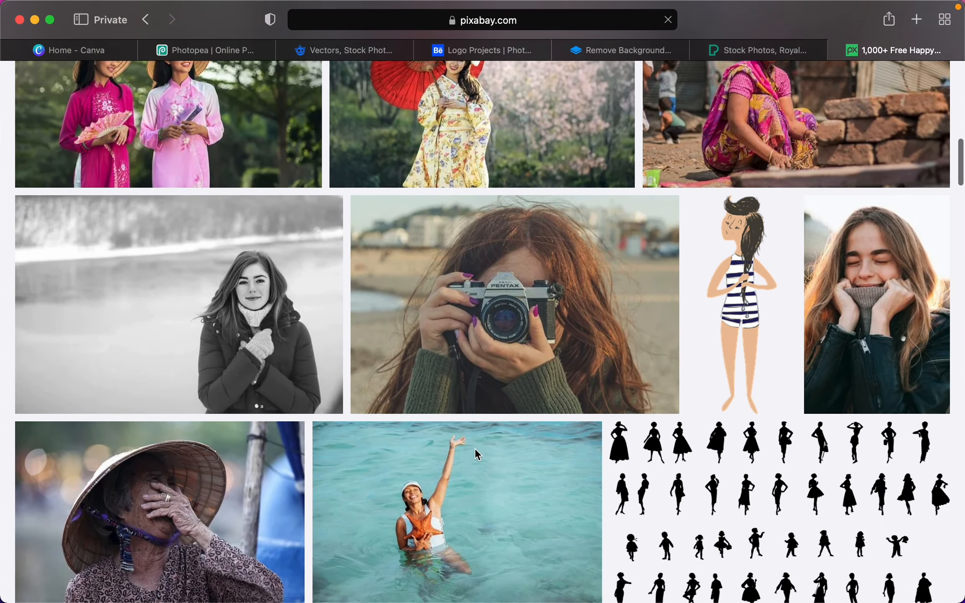
pyautogui.scroll(-4, 476, 452)
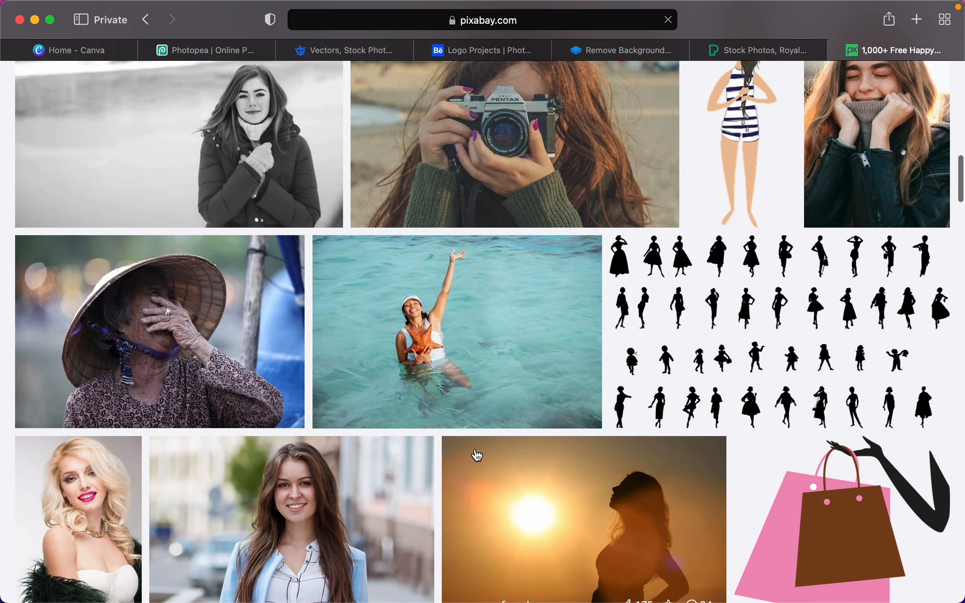
pyautogui.scroll(7, 476, 454)
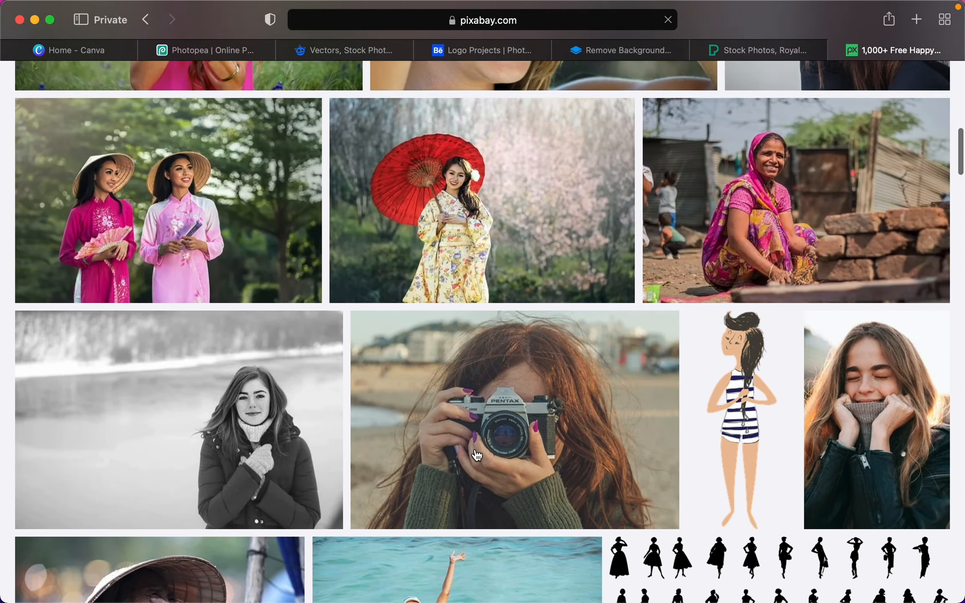
pyautogui.scroll(16, 476, 454)
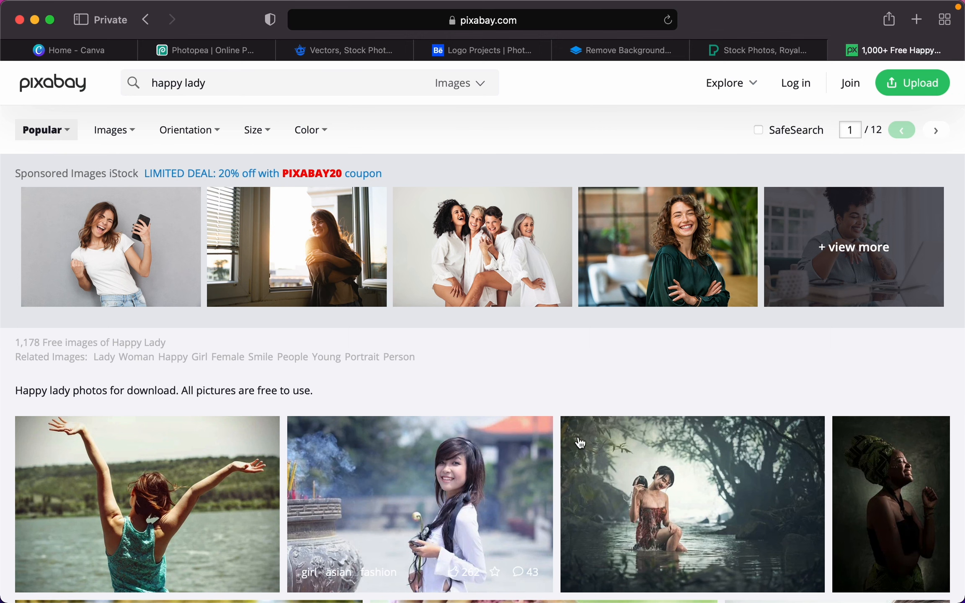
# - Change the search type to Videos to show the happy lady videos
pyautogui.click(471, 90)
pyautogui.click(420, 220)
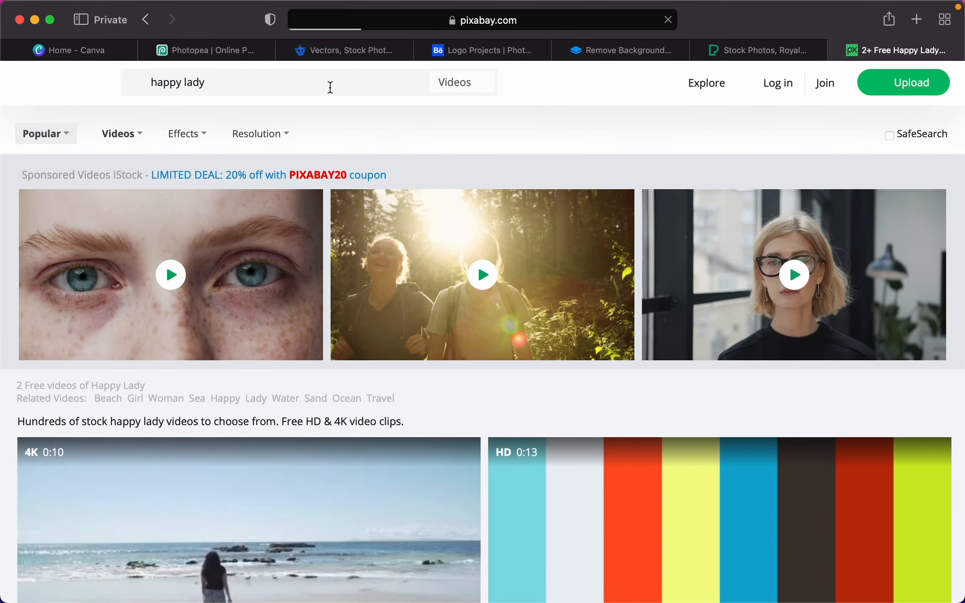
pyautogui.scroll(-12, 518, 379)
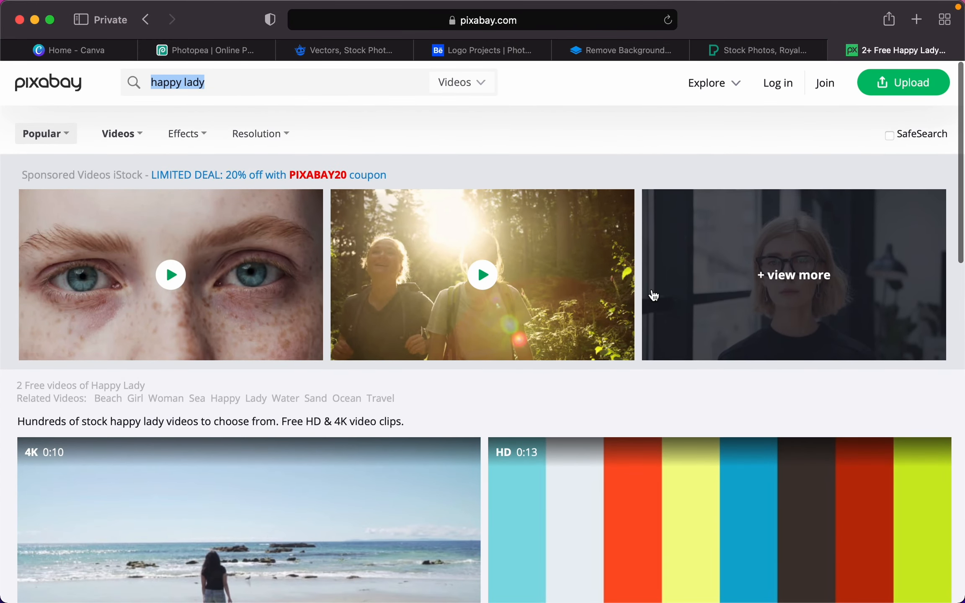
# - Open Pexels and browse the photos for the trending Ramadan topic
pyautogui.click(744, 49)
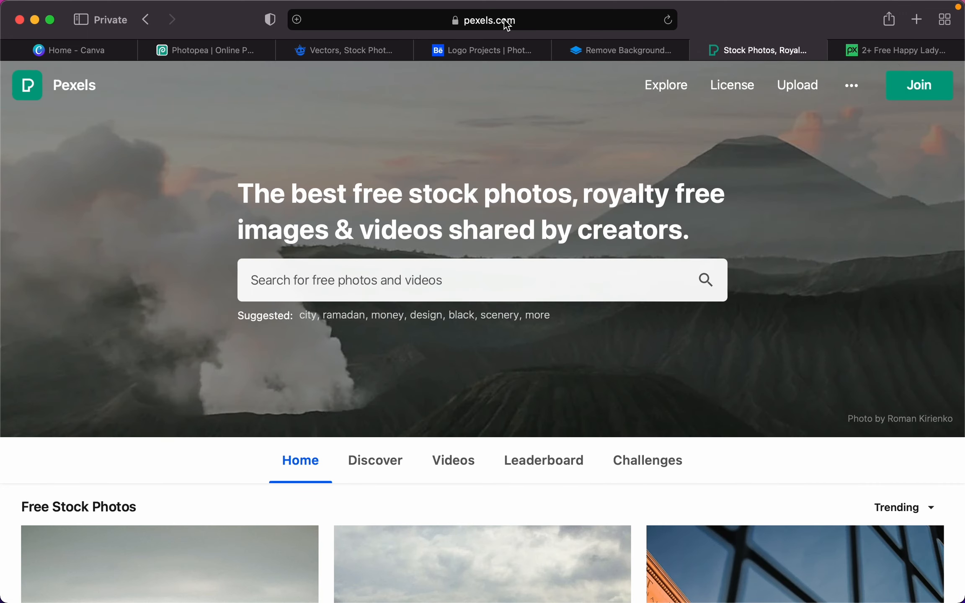
pyautogui.click(480, 284)
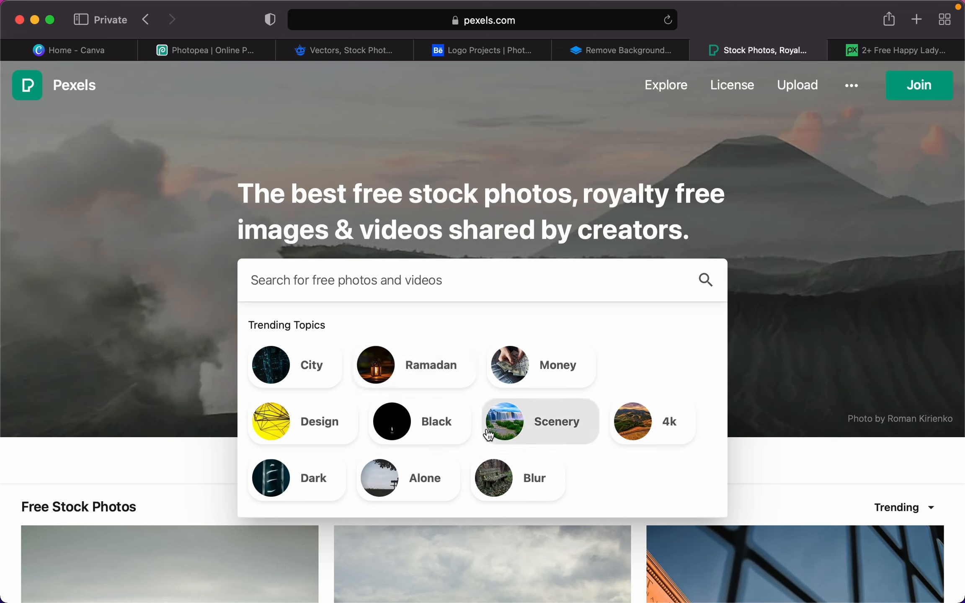
pyautogui.click(433, 374)
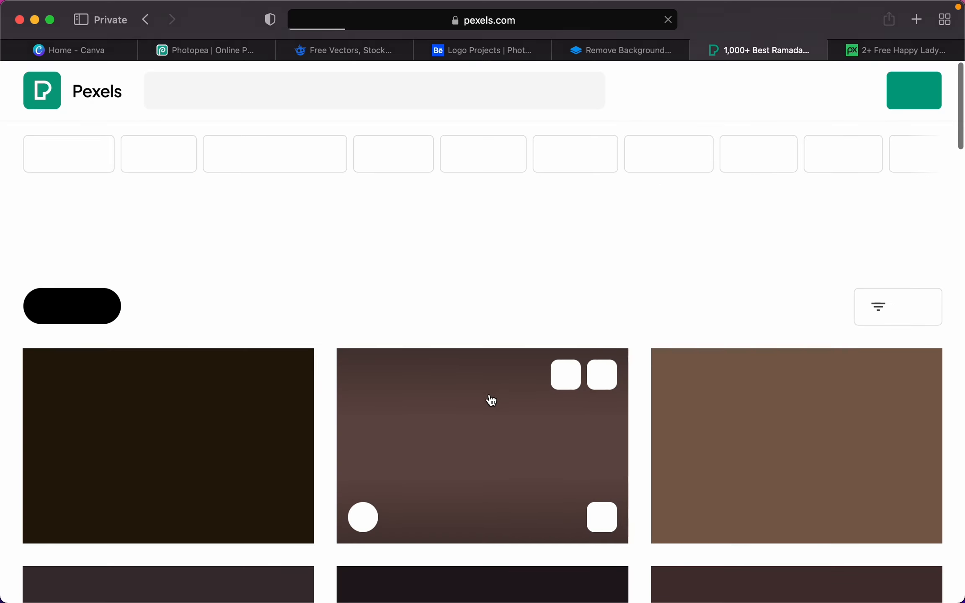
pyautogui.scroll(-3, 635, 400)
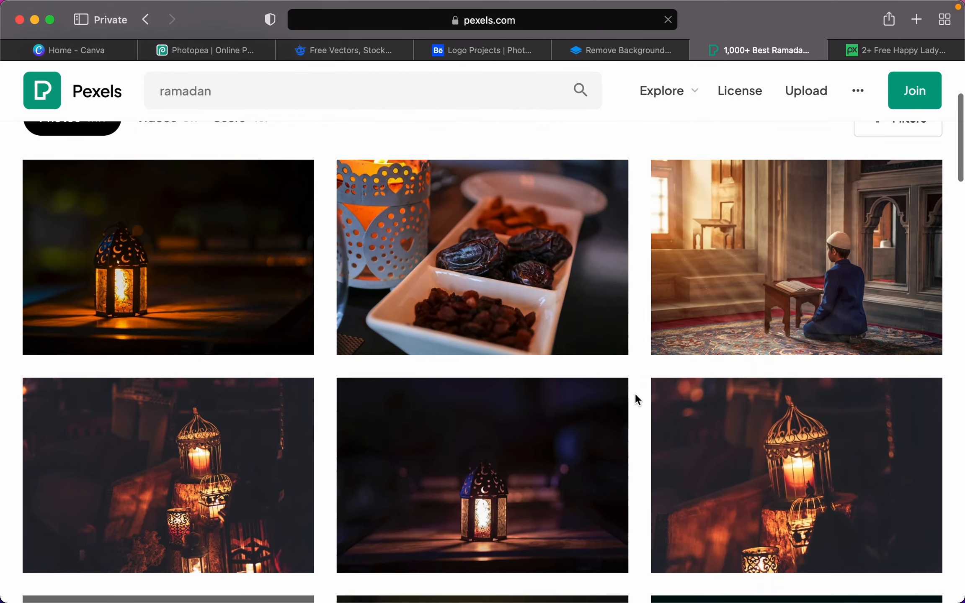
pyautogui.scroll(4, 635, 400)
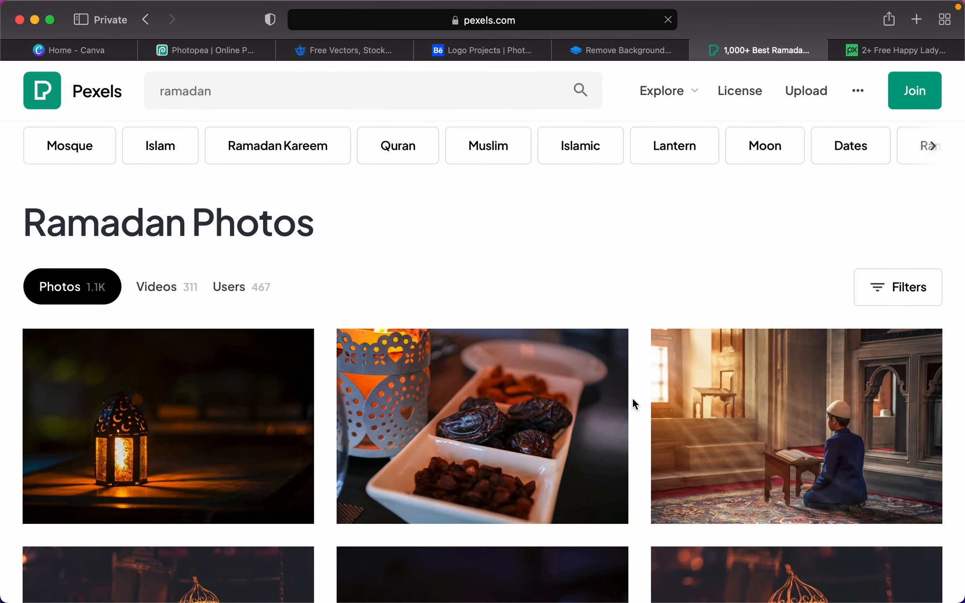
# - View the dates photo and its free download sizes, then close it
pyautogui.click(515, 411)
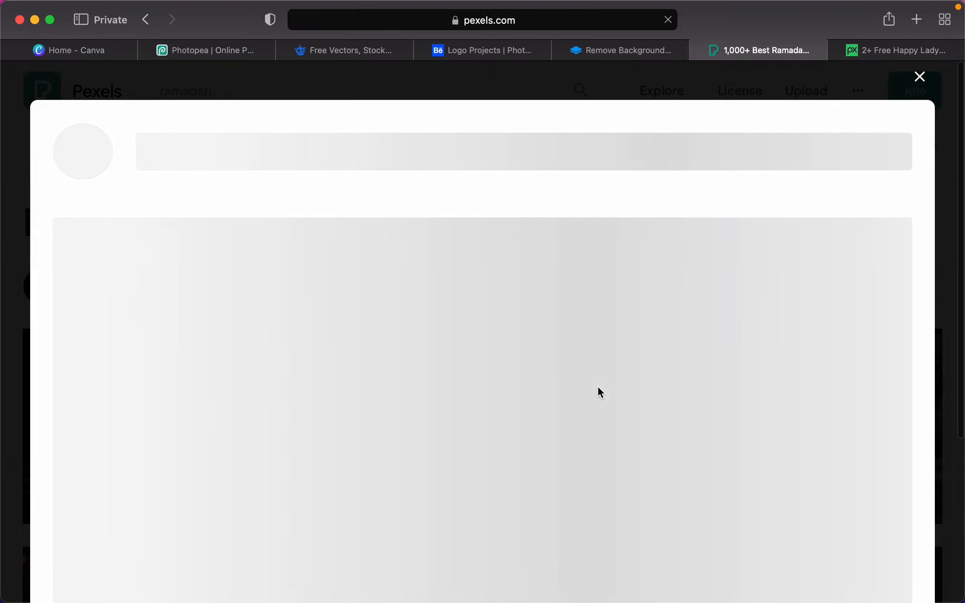
pyautogui.scroll(-2, 598, 386)
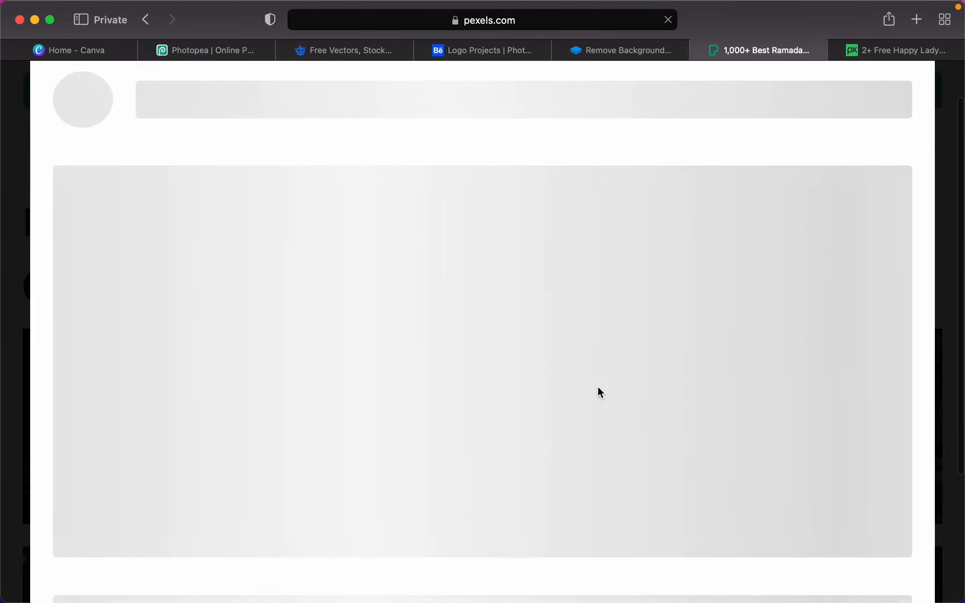
pyautogui.scroll(3, 597, 385)
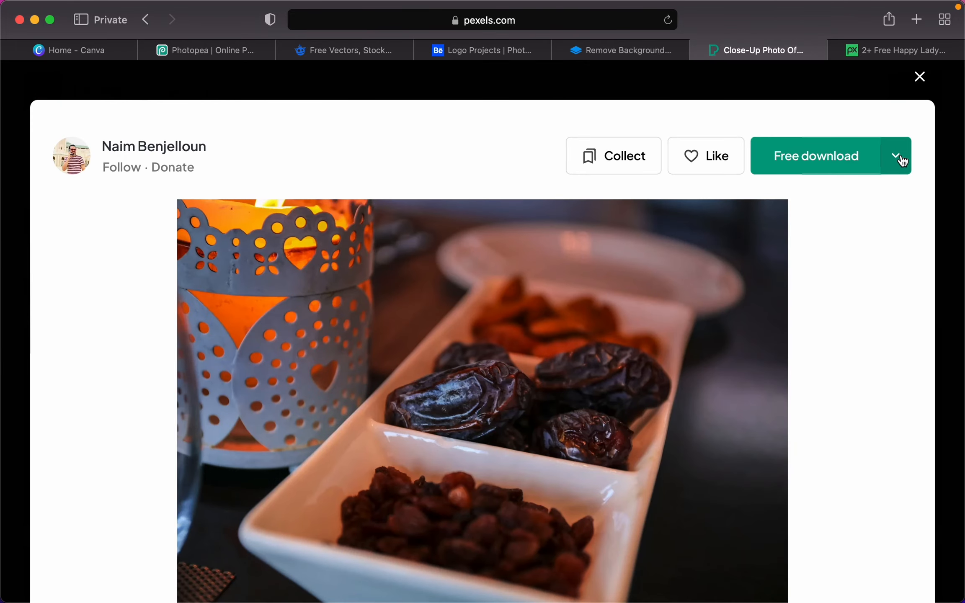
pyautogui.click(902, 161)
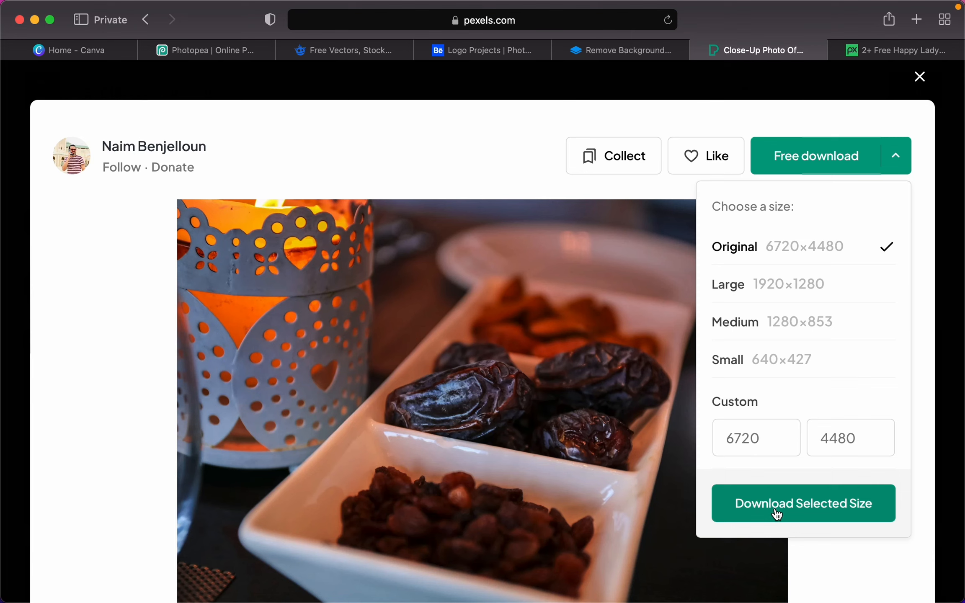
pyautogui.click(920, 76)
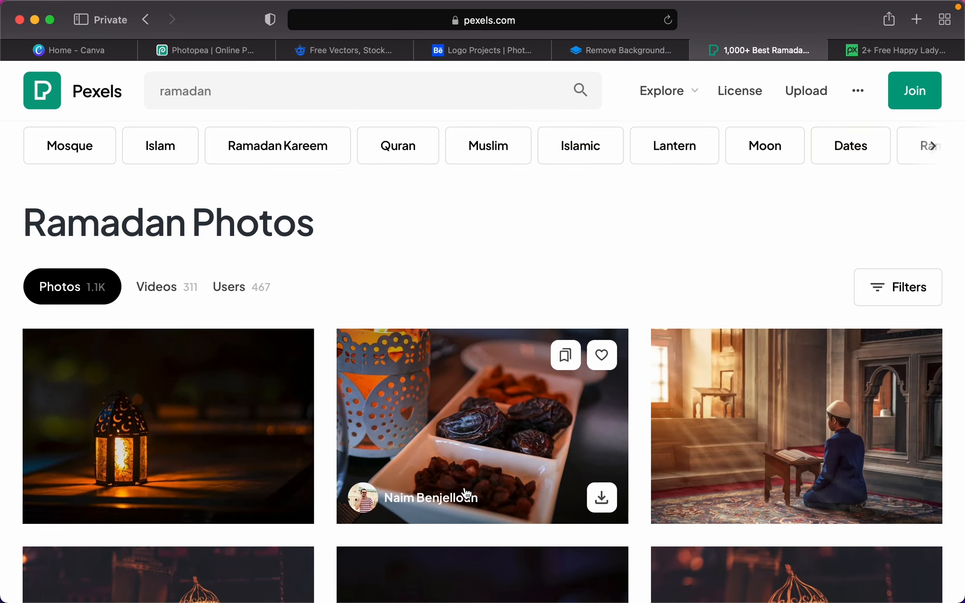
# - Preview the mosque photo, then go back to the Pexels home page
pyautogui.scroll(-10, 374, 435)
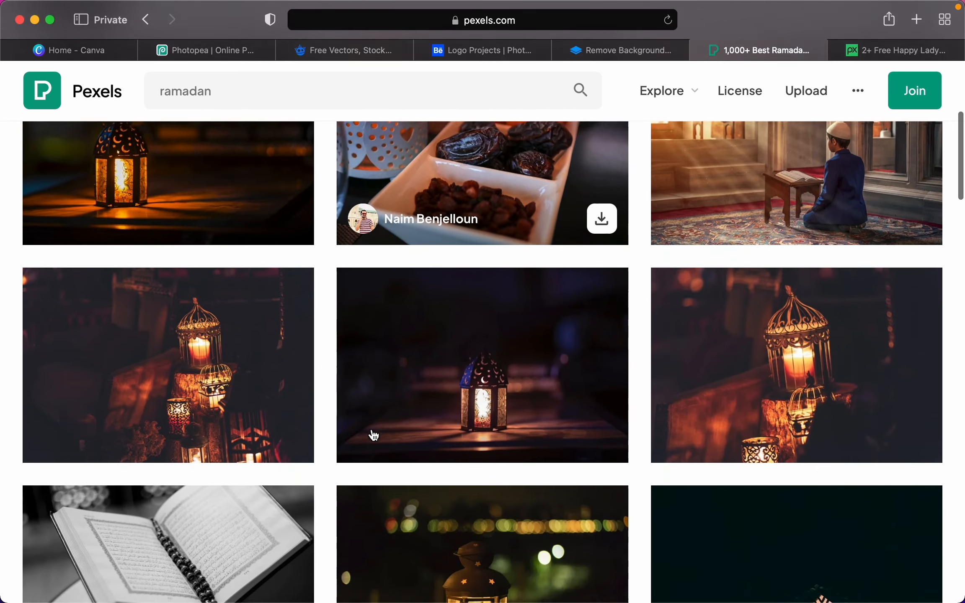
pyautogui.scroll(-5, 374, 436)
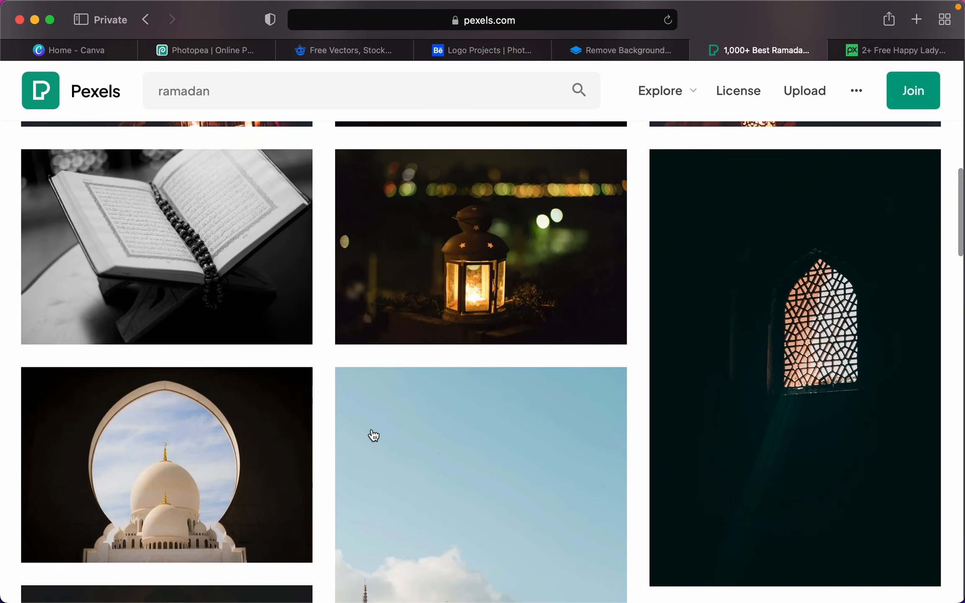
pyautogui.scroll(-5, 374, 436)
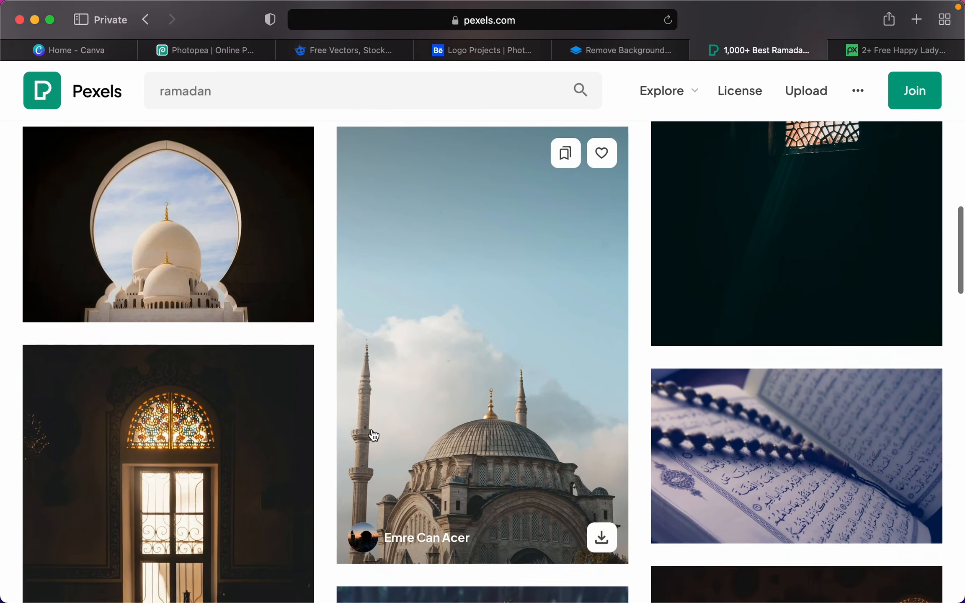
pyautogui.click(456, 356)
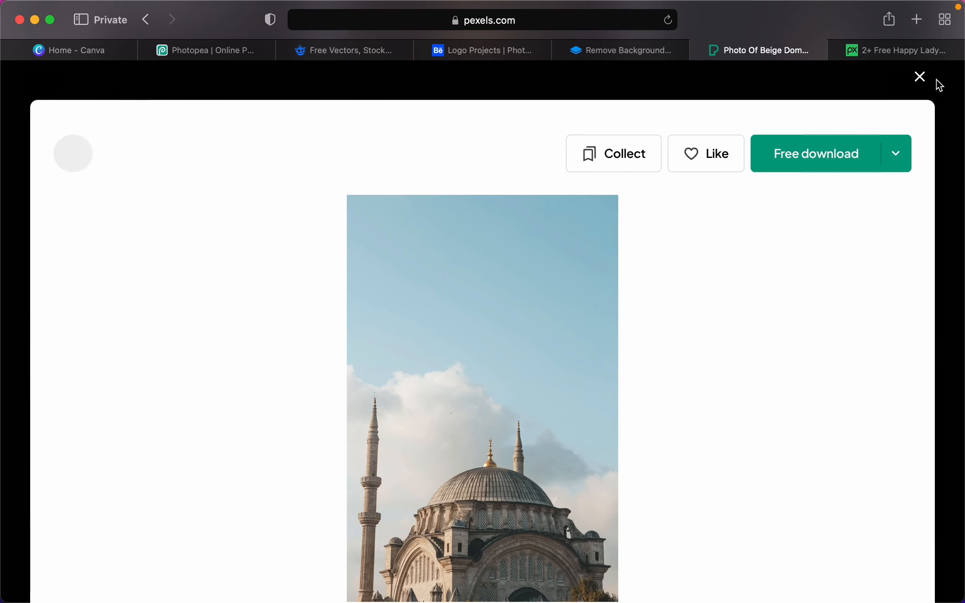
pyautogui.click(922, 78)
pyautogui.click(40, 90)
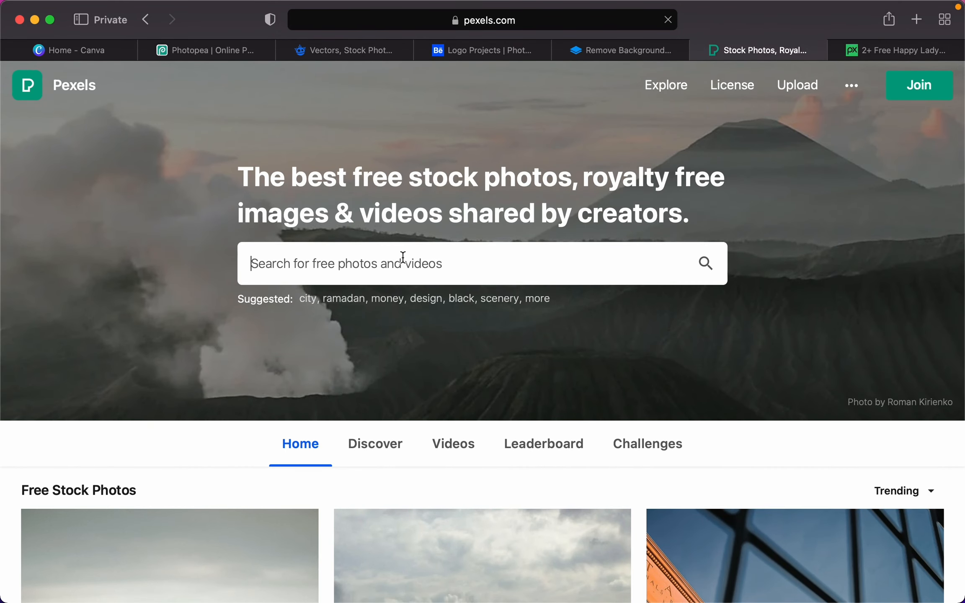
# - Search Pexels photos for 'smiling lady'
pyautogui.click(403, 257)
pyautogui.write('smiling lady')
pyautogui.press('Return')
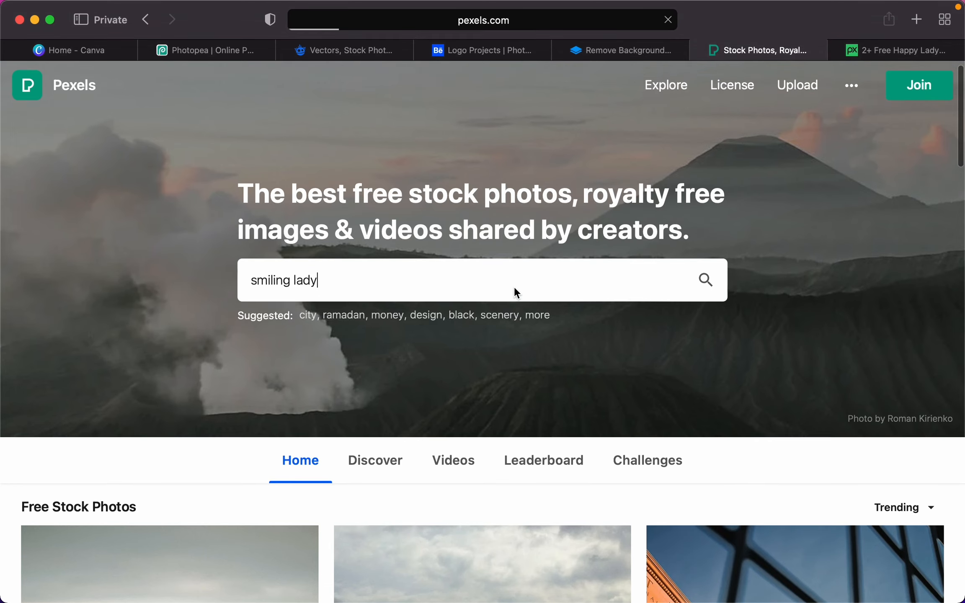
# - Dismiss remove.bg's cookie notice, then return to the smiling lady results
pyautogui.click(621, 50)
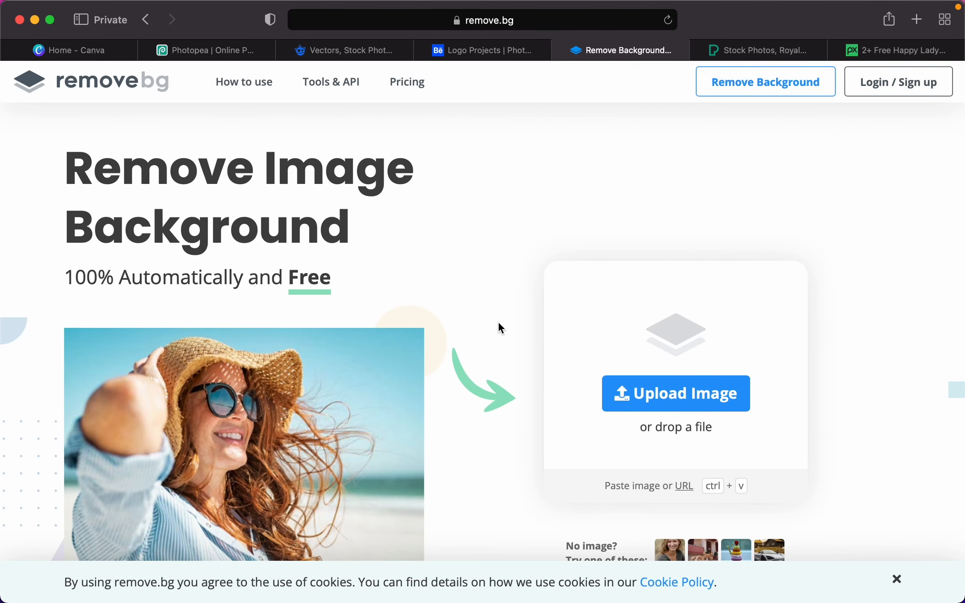
pyautogui.click(895, 577)
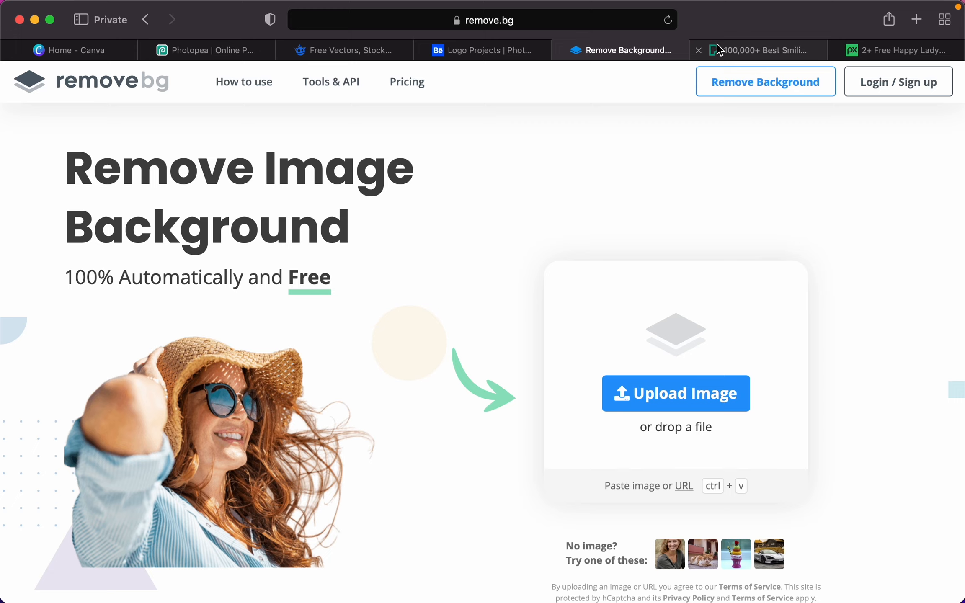
pyautogui.moveTo(718, 49)
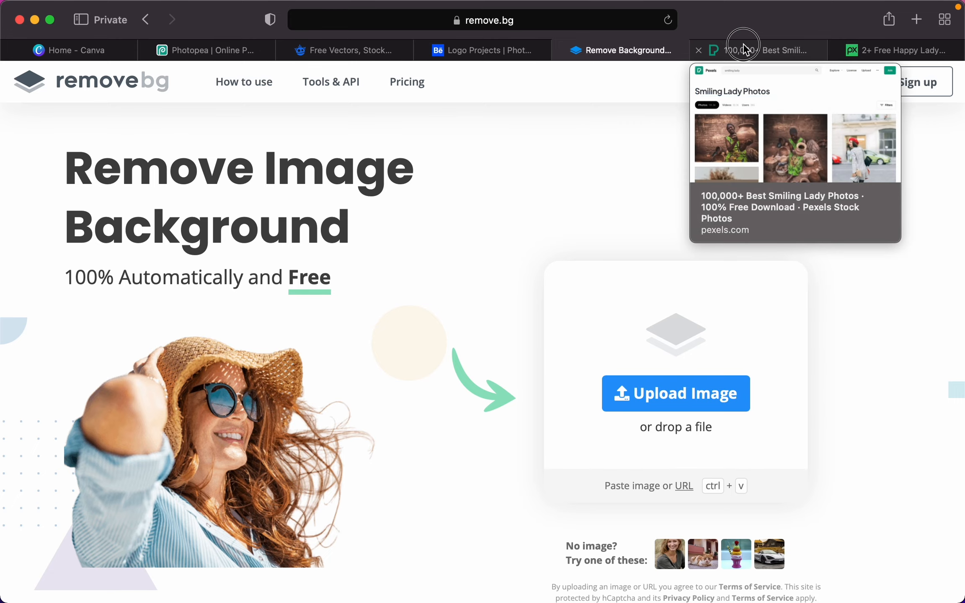
pyautogui.click(744, 43)
# - Download the curly-haired woman's photo at Small 640×427, allowing downloads from Pexels
pyautogui.scroll(-4, 506, 229)
pyautogui.scroll(-12, 506, 230)
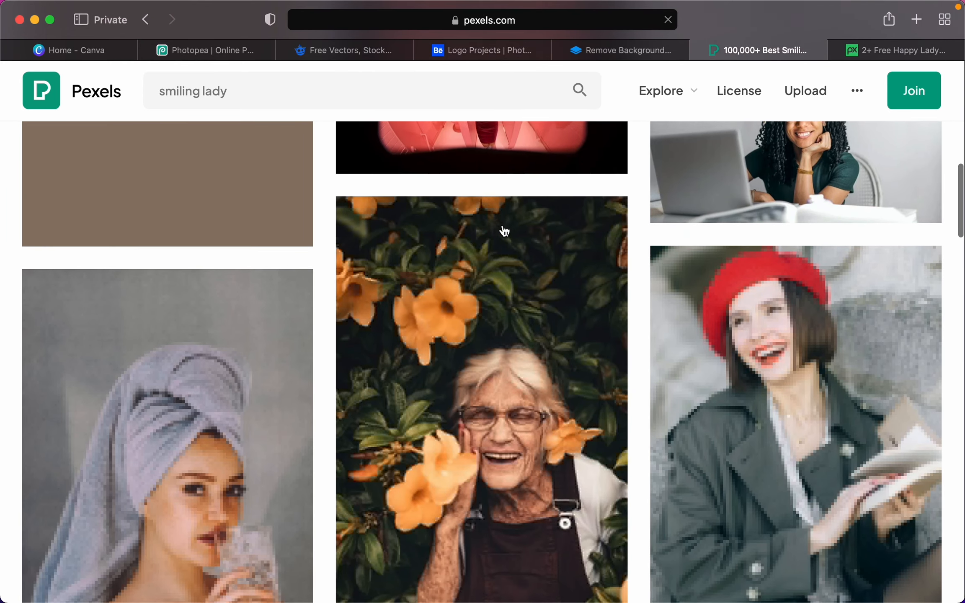
pyautogui.scroll(4, 502, 231)
pyautogui.click(802, 214)
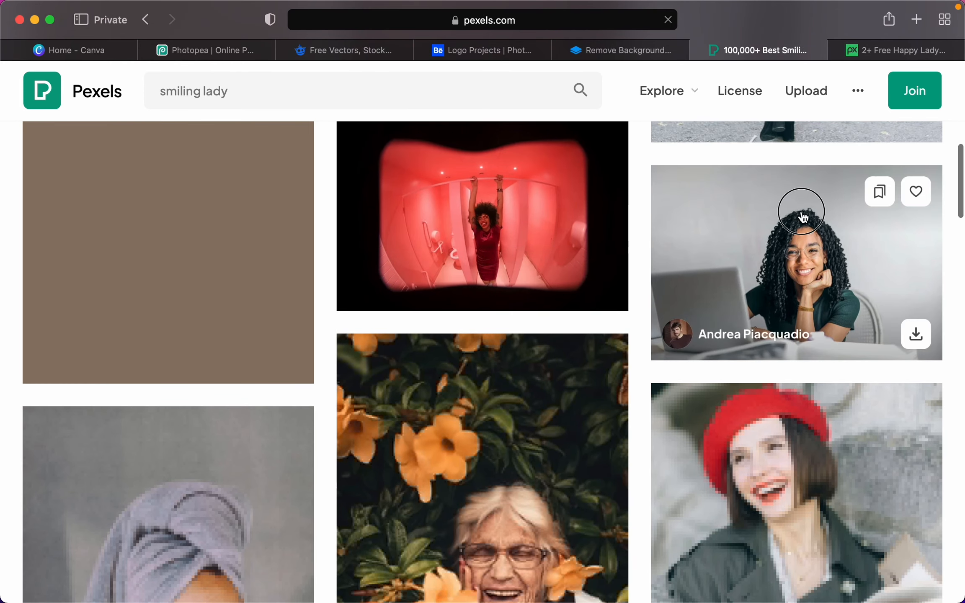
pyautogui.click(896, 155)
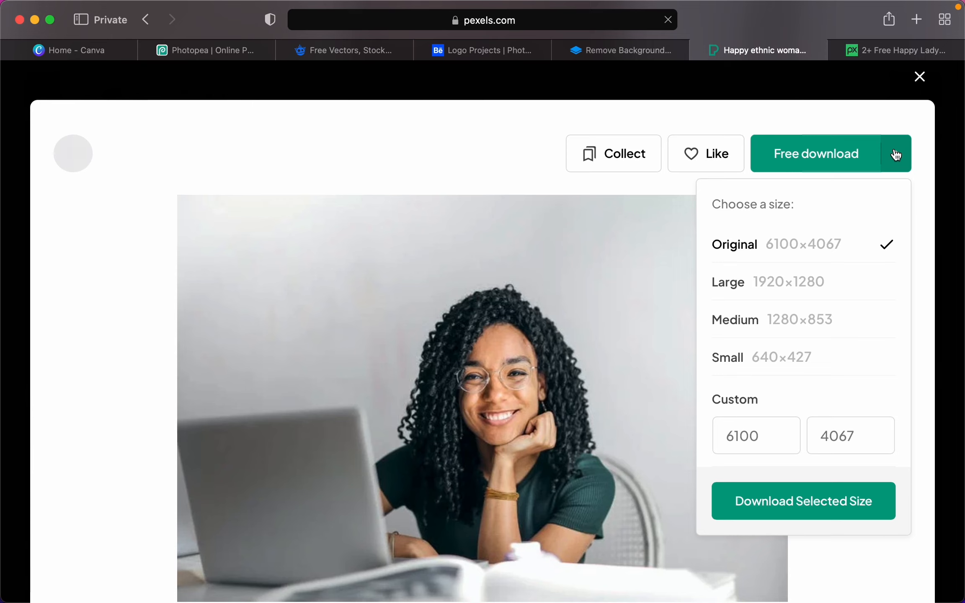
pyautogui.click(803, 358)
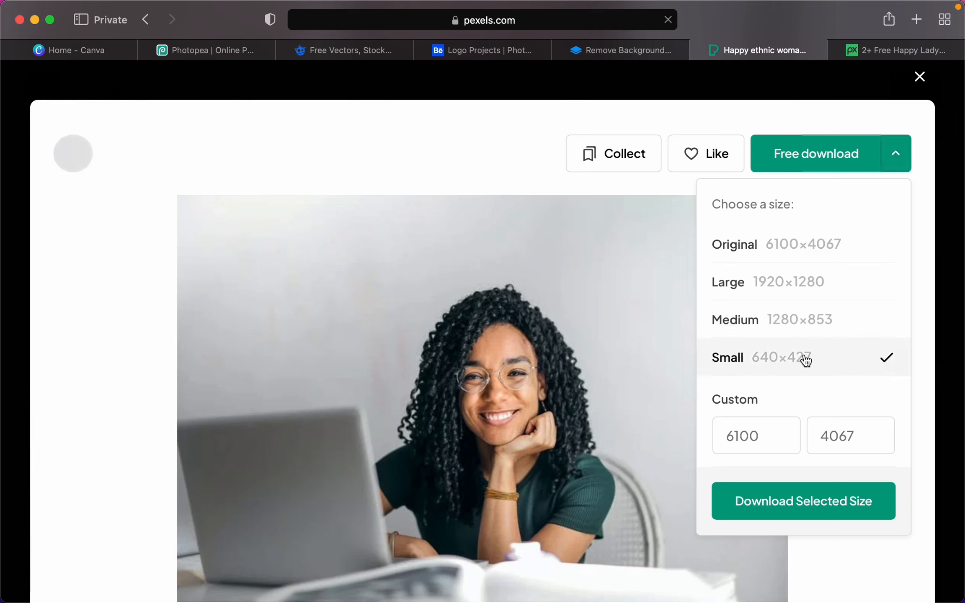
pyautogui.click(798, 506)
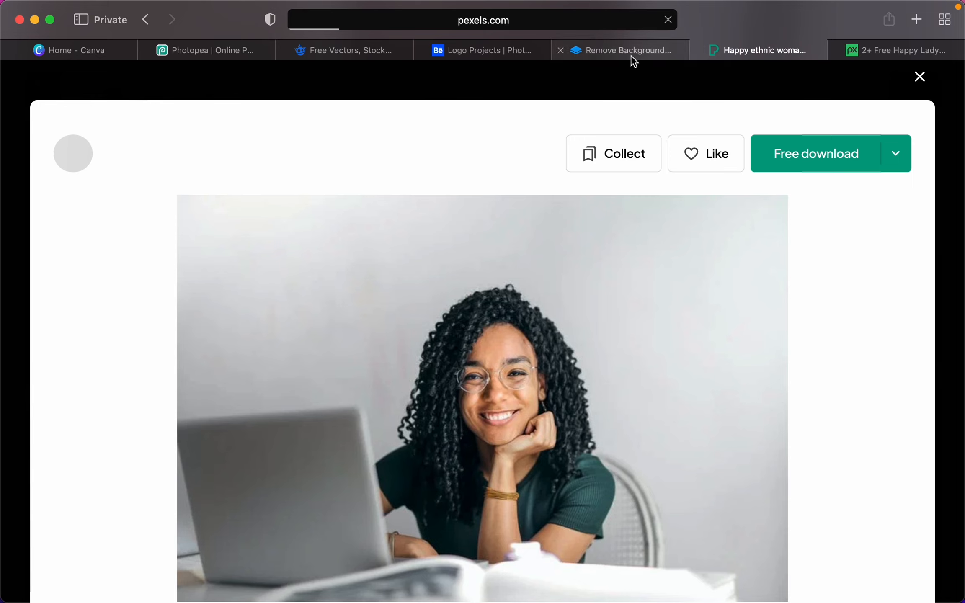
pyautogui.moveTo(635, 62)
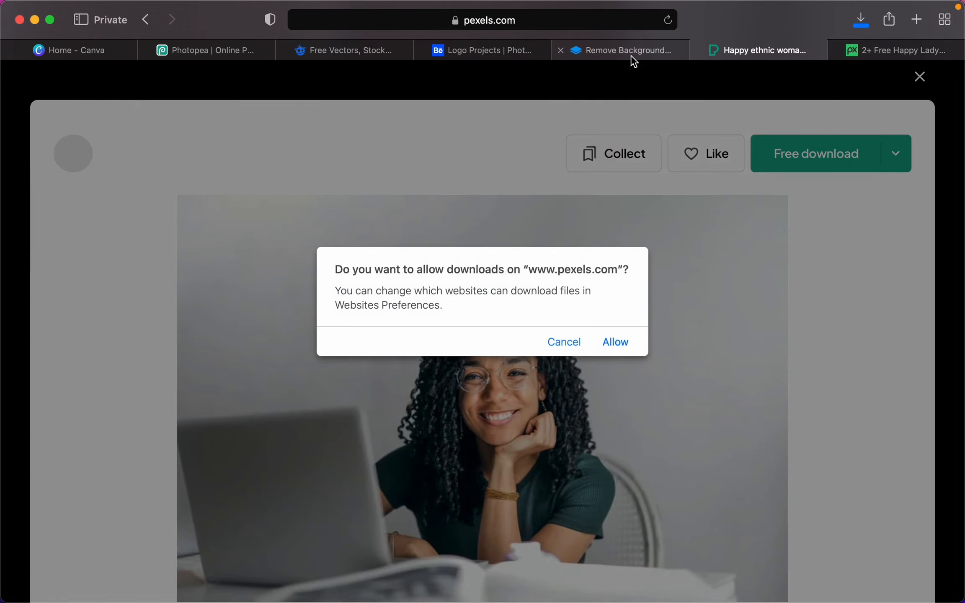
pyautogui.click(621, 342)
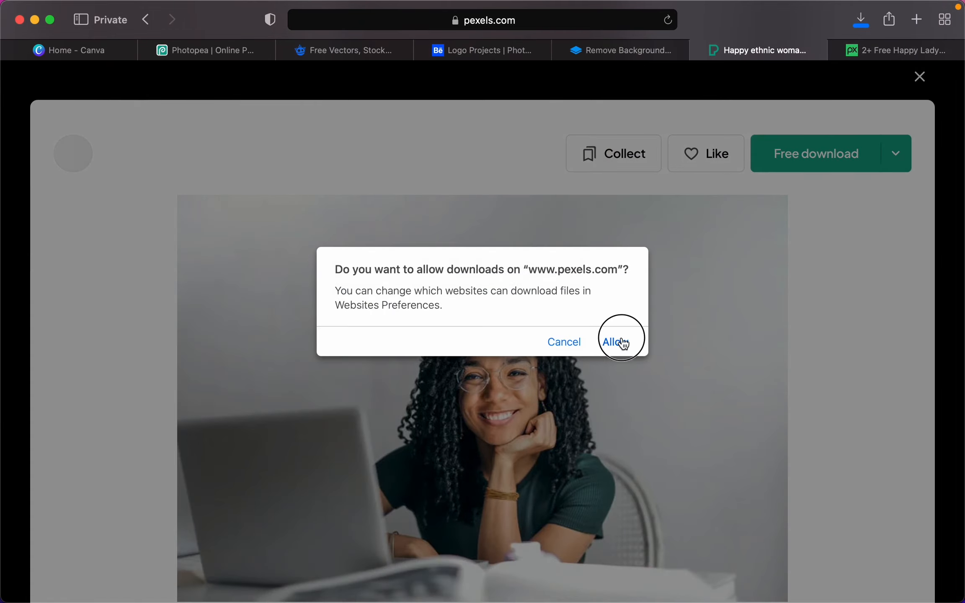
pyautogui.click(624, 50)
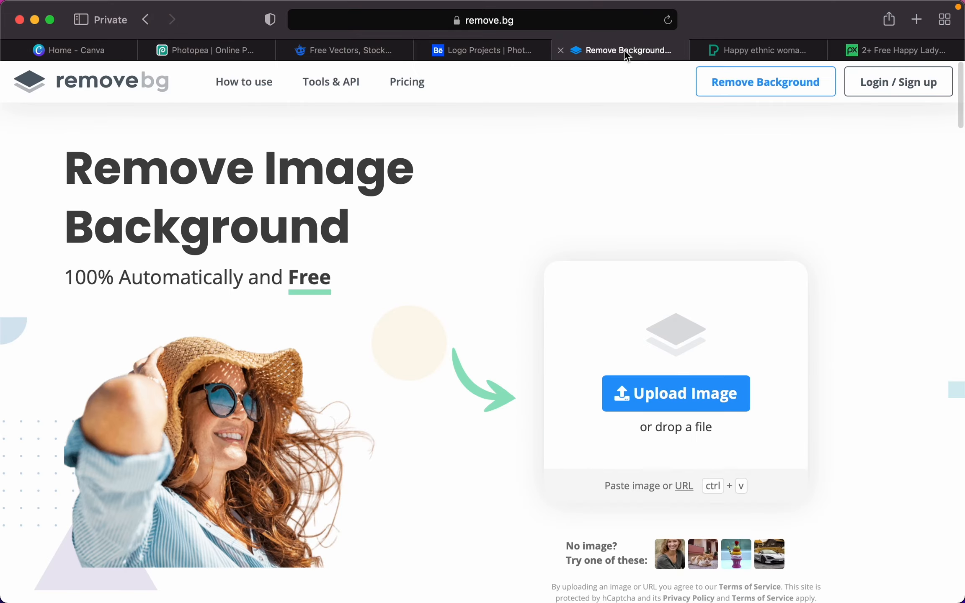
# - Upload the downloaded Pexels photo to remove.bg and download the background-free cut-out
pyautogui.click(686, 395)
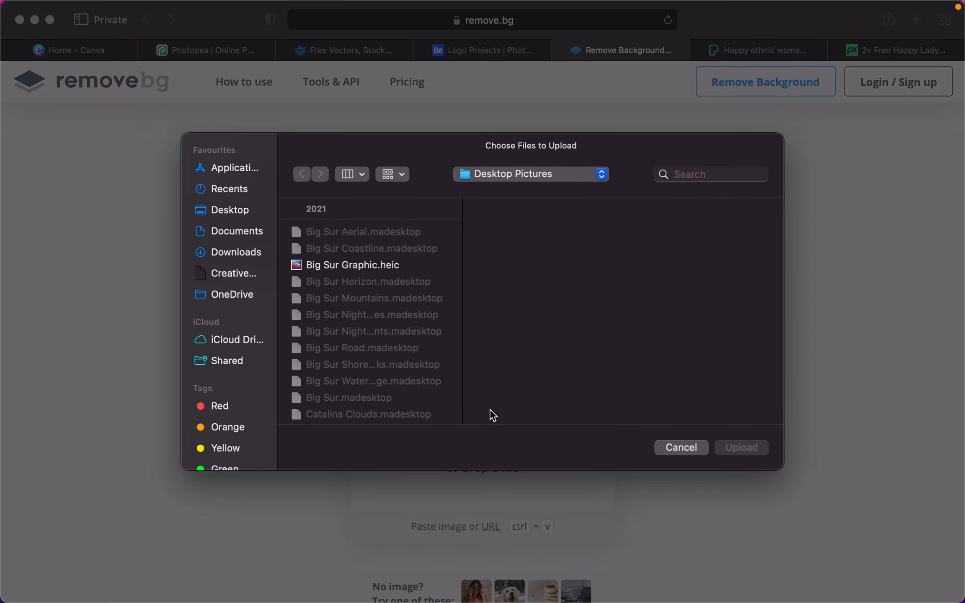
pyautogui.click(240, 251)
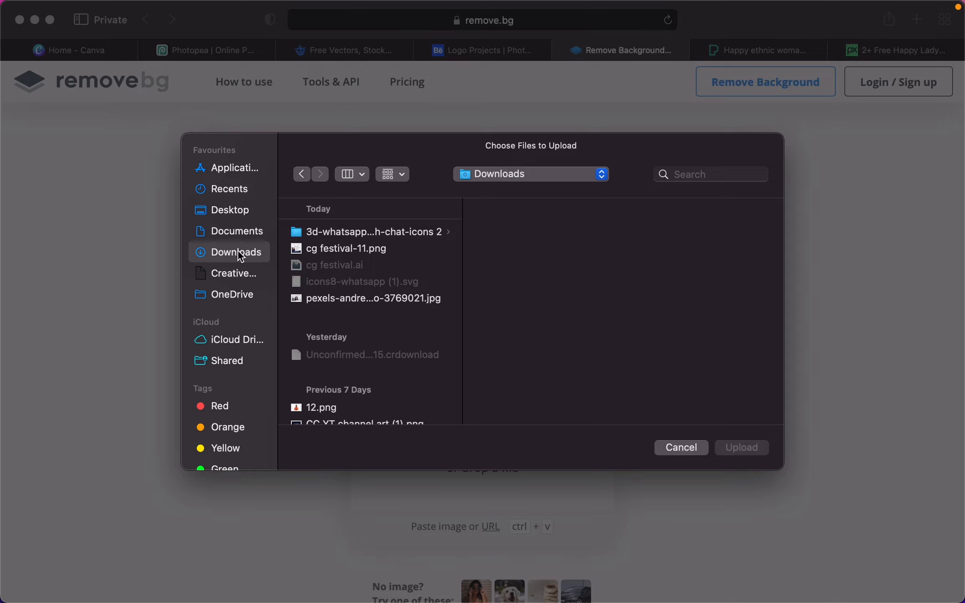
pyautogui.click(351, 302)
pyautogui.click(727, 449)
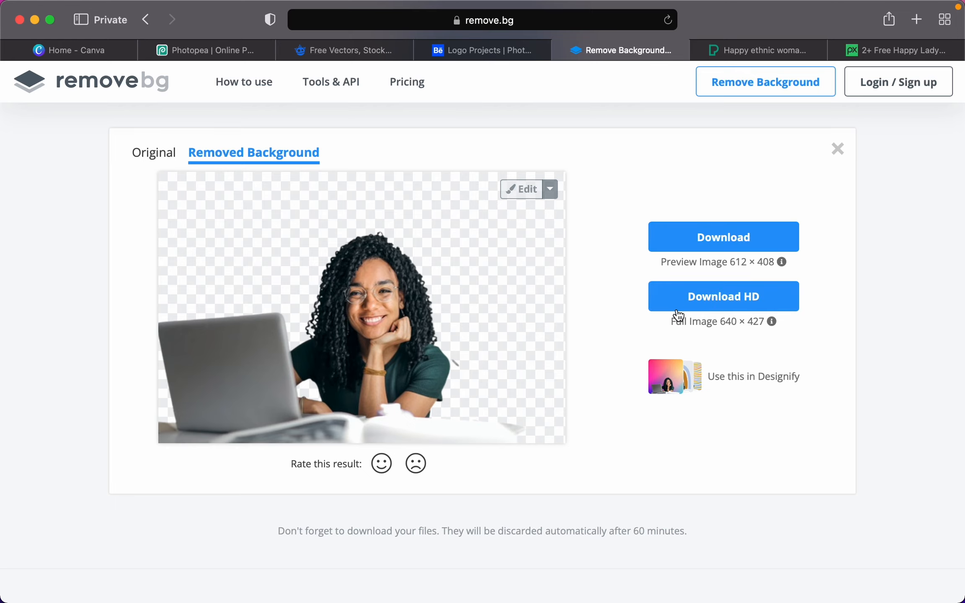
pyautogui.click(697, 246)
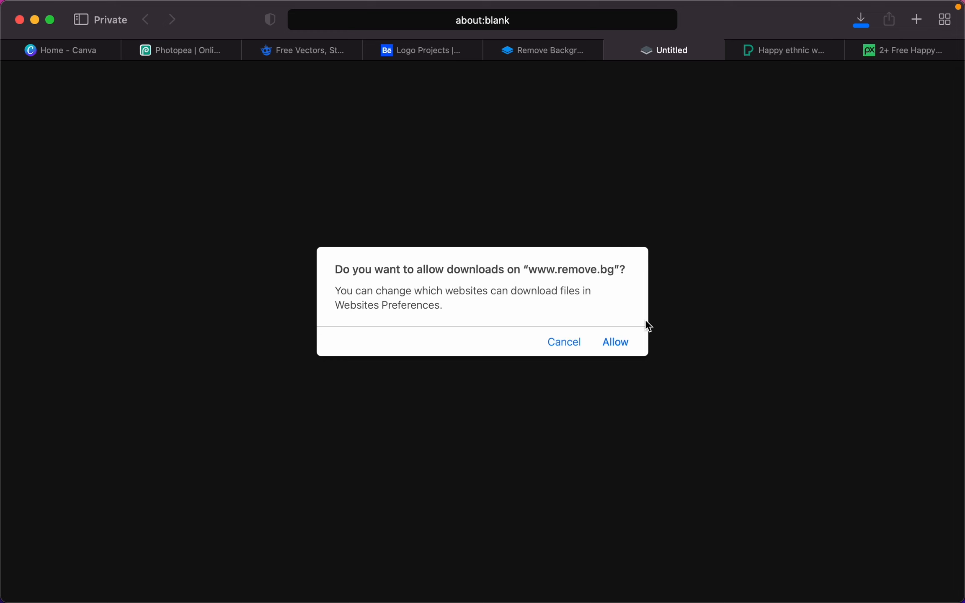
pyautogui.click(619, 343)
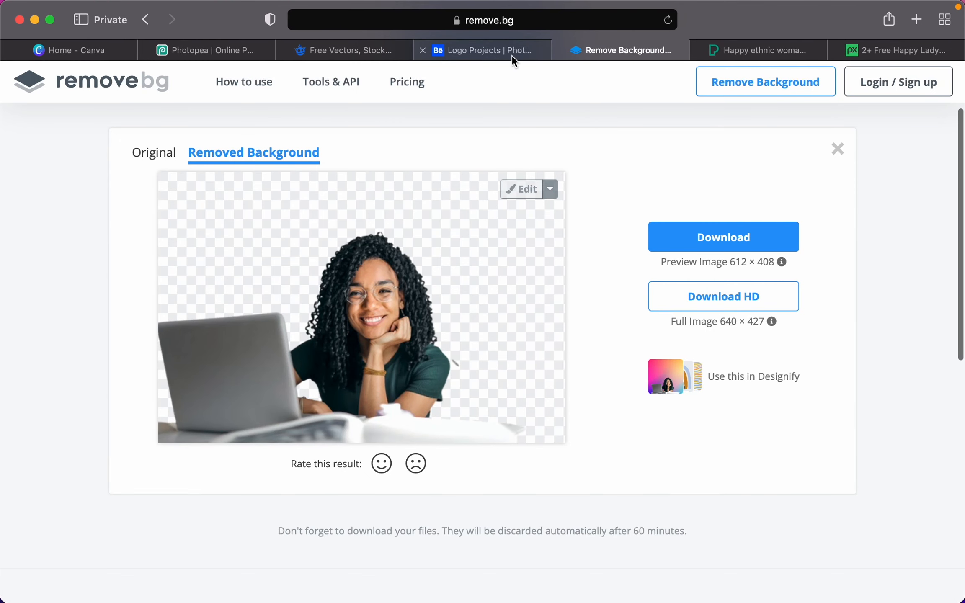
# - Bring up the Freepik tab and move it after Logo Projects
pyautogui.moveTo(485, 53)
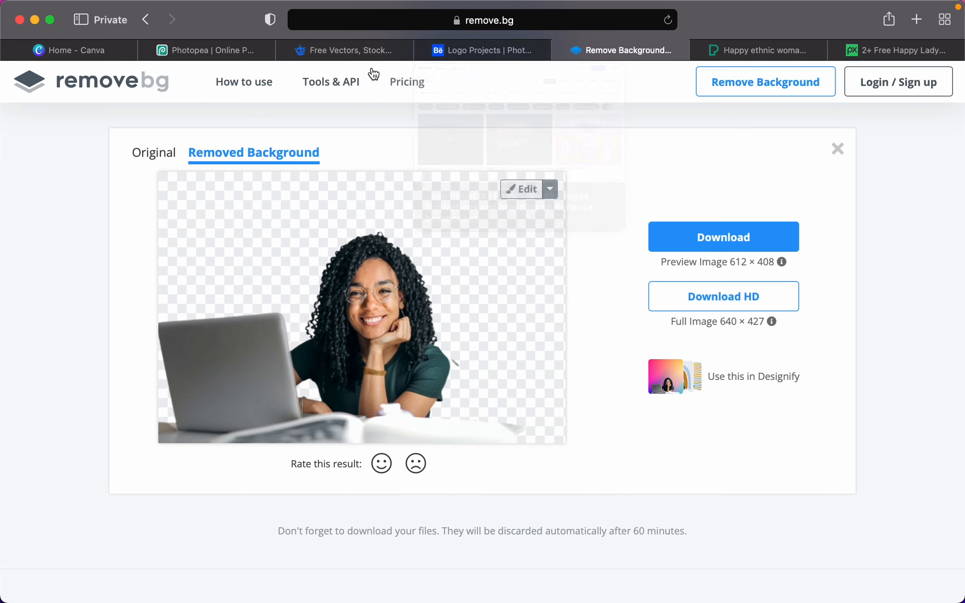
pyautogui.click(358, 48)
pyautogui.moveTo(389, 49); pyautogui.dragTo(453, 63)
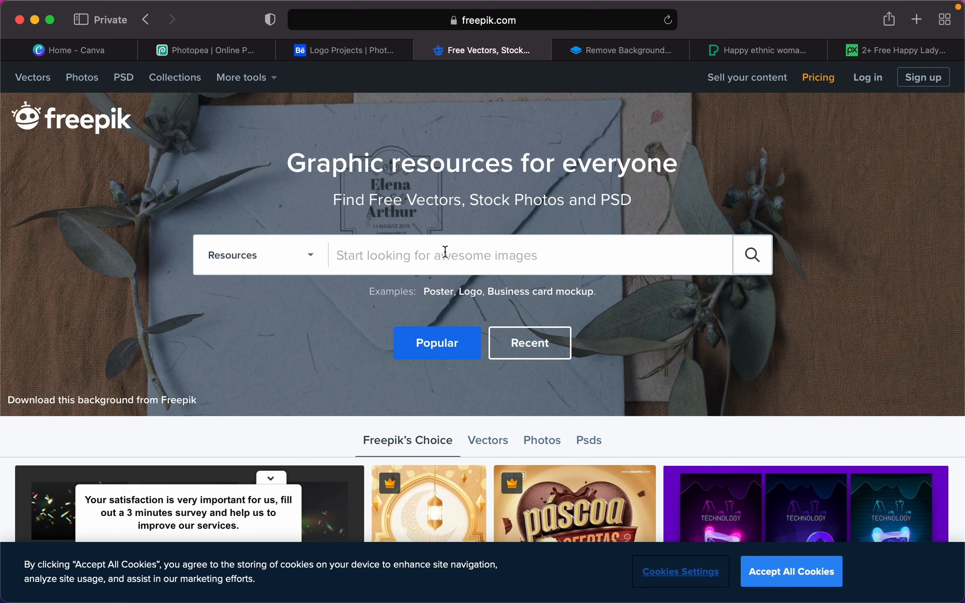
# - Search Freepik for 'business card' and open the Clean style modern business card template
pyautogui.click(445, 251)
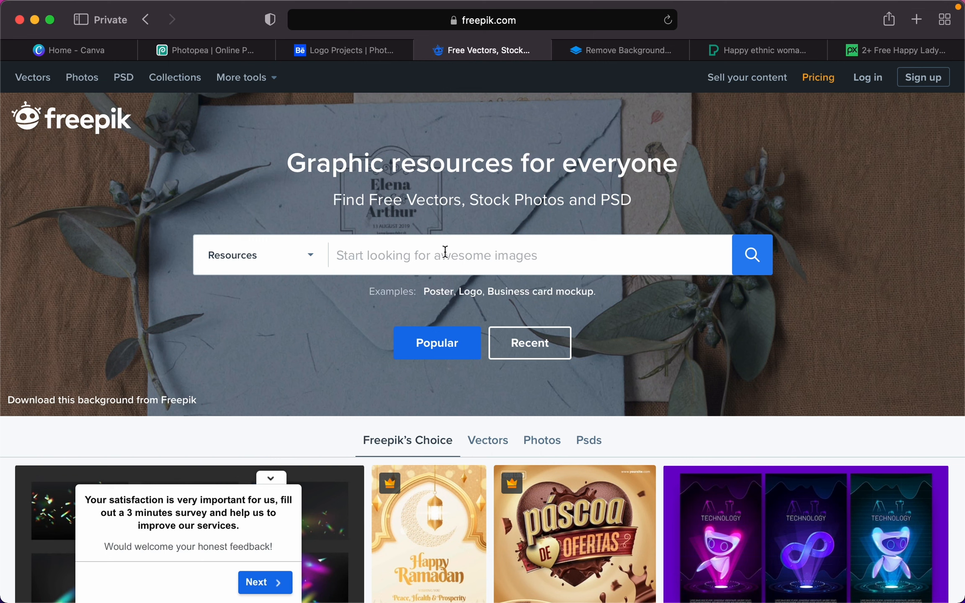
pyautogui.write('business')
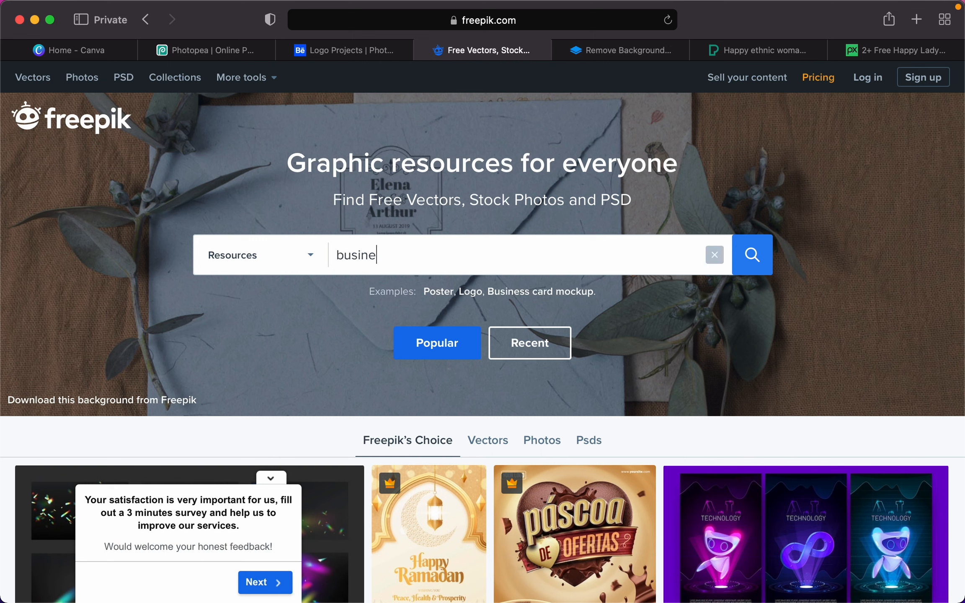
pyautogui.write(' card')
pyautogui.press('Return')
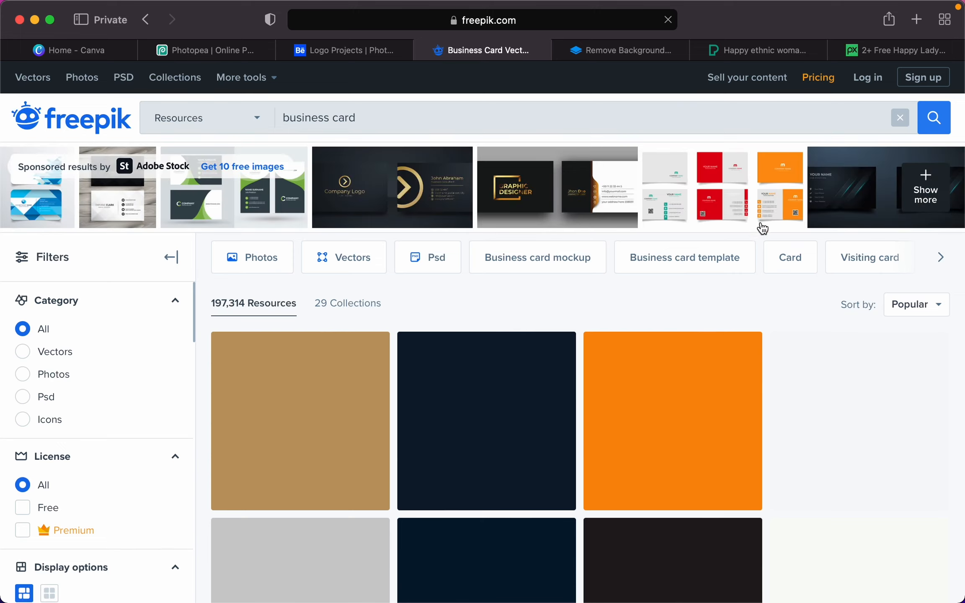
pyautogui.scroll(-2, 760, 252)
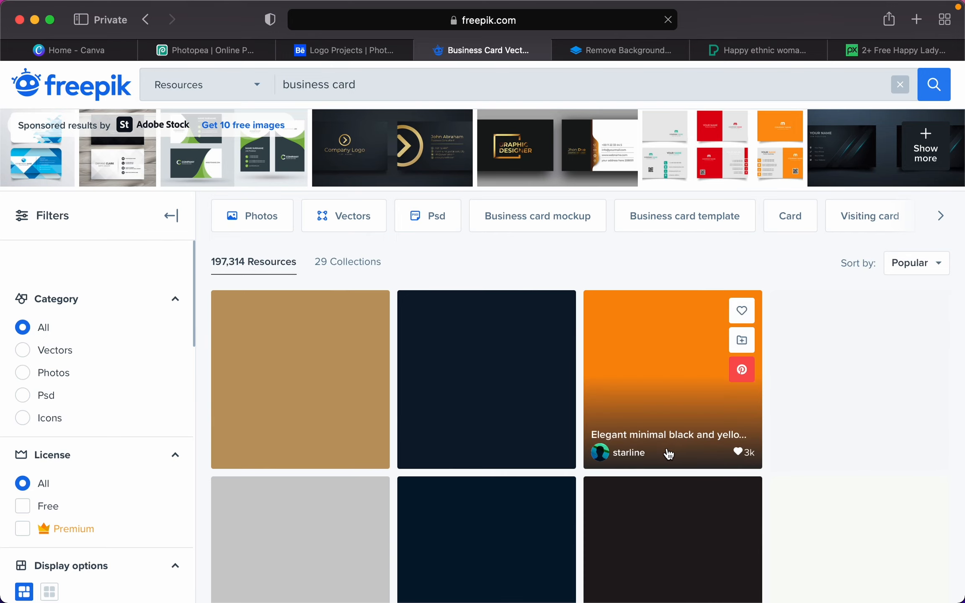
pyautogui.scroll(-2, 667, 453)
pyautogui.scroll(-10, 667, 453)
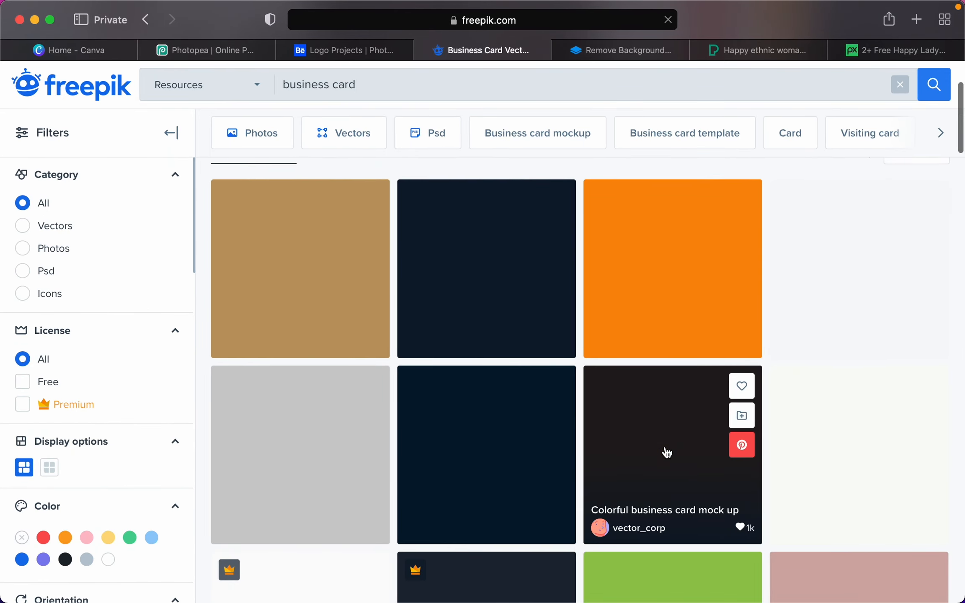
pyautogui.scroll(-18, 666, 452)
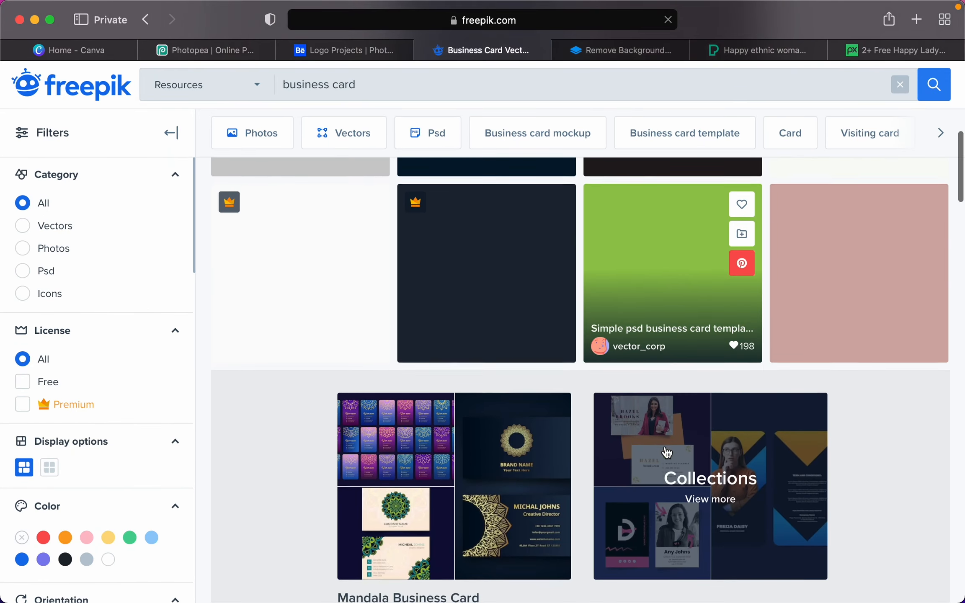
pyautogui.scroll(14, 667, 452)
pyautogui.scroll(6, 666, 452)
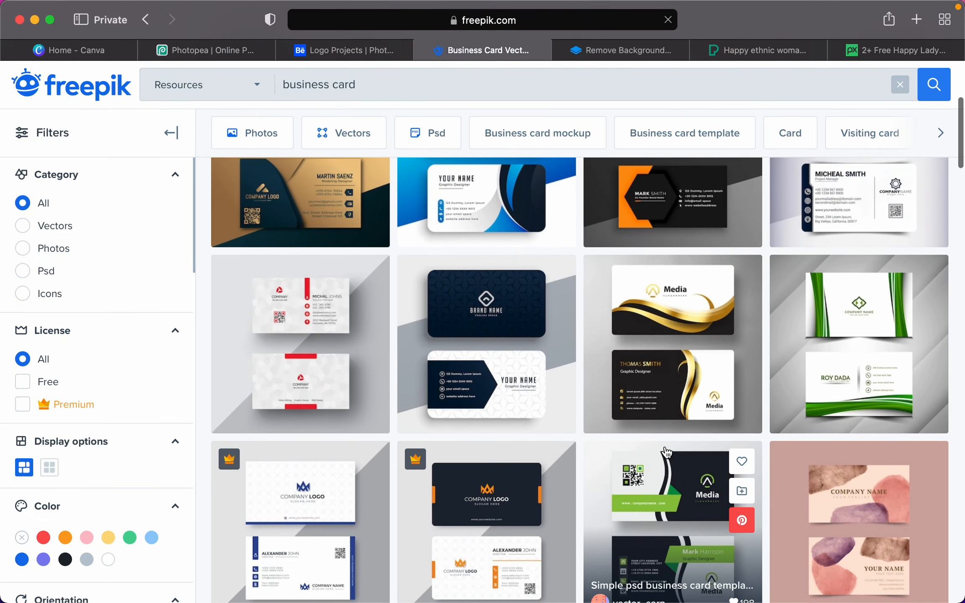
pyautogui.click(469, 322)
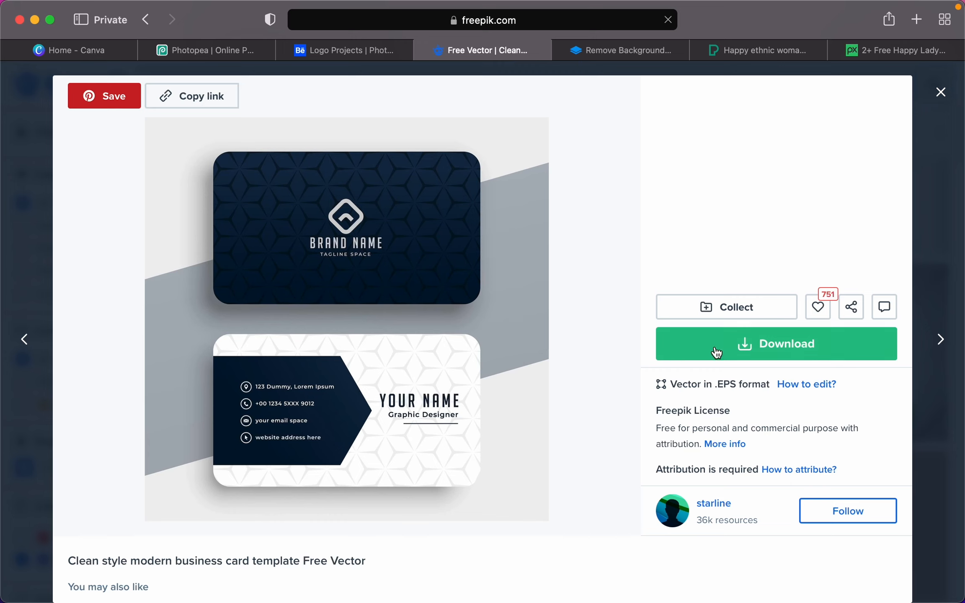
# - Download the Clean style modern business card template for free and close the attribution popup
pyautogui.click(712, 345)
pyautogui.click(719, 520)
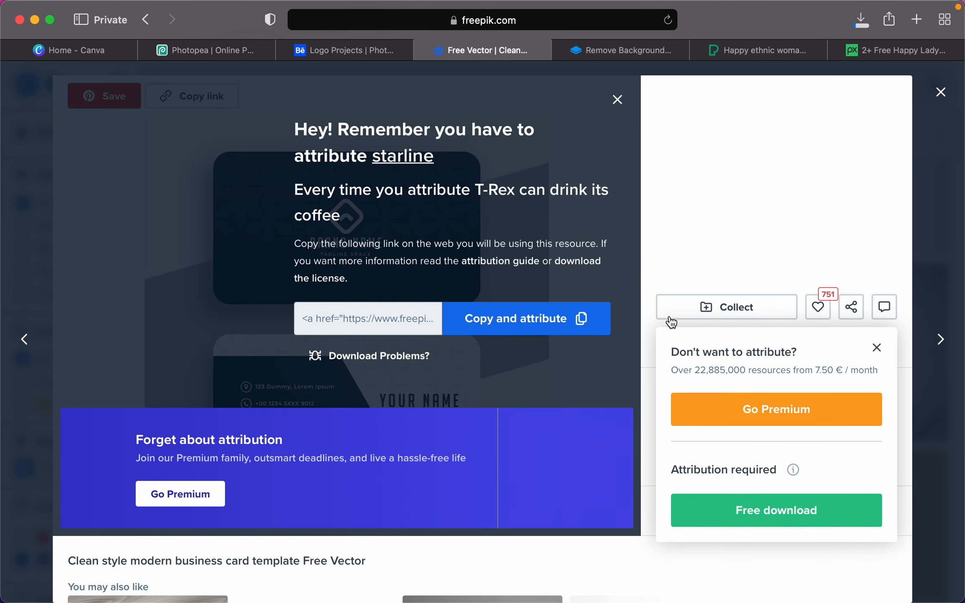
pyautogui.click(940, 92)
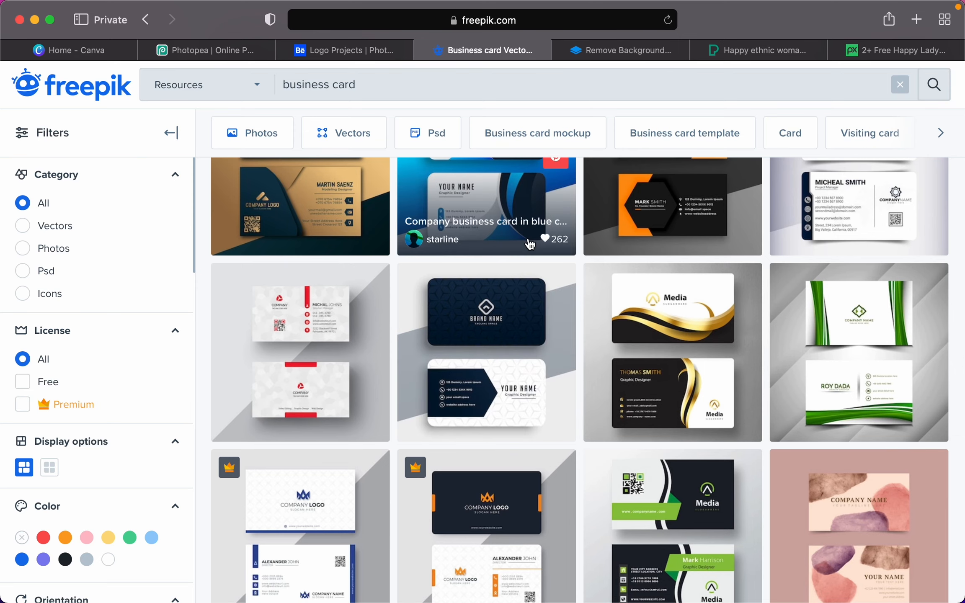
pyautogui.scroll(1, 444, 124)
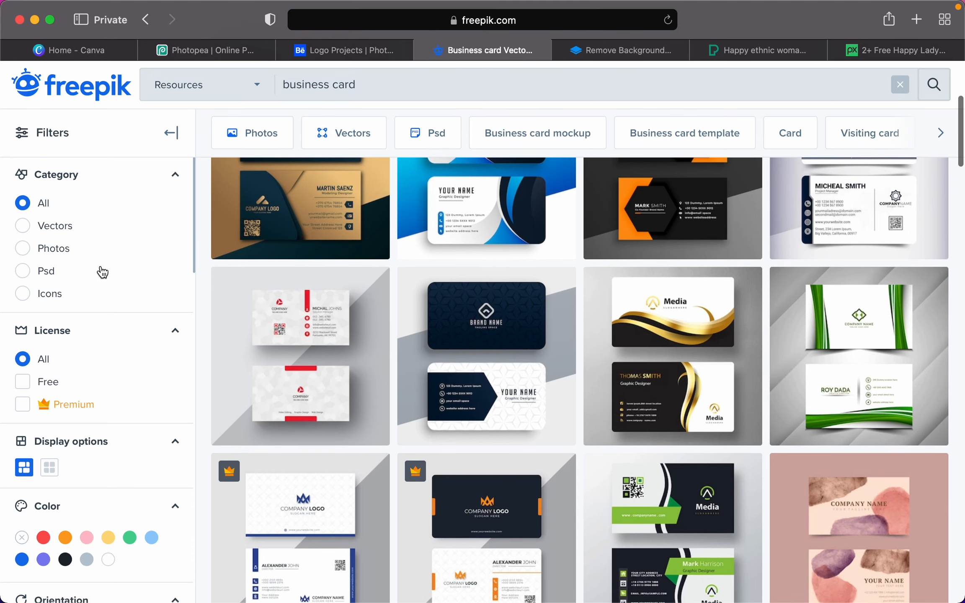
pyautogui.click(350, 85)
pyautogui.press('super+a')
pyautogui.write('icons')
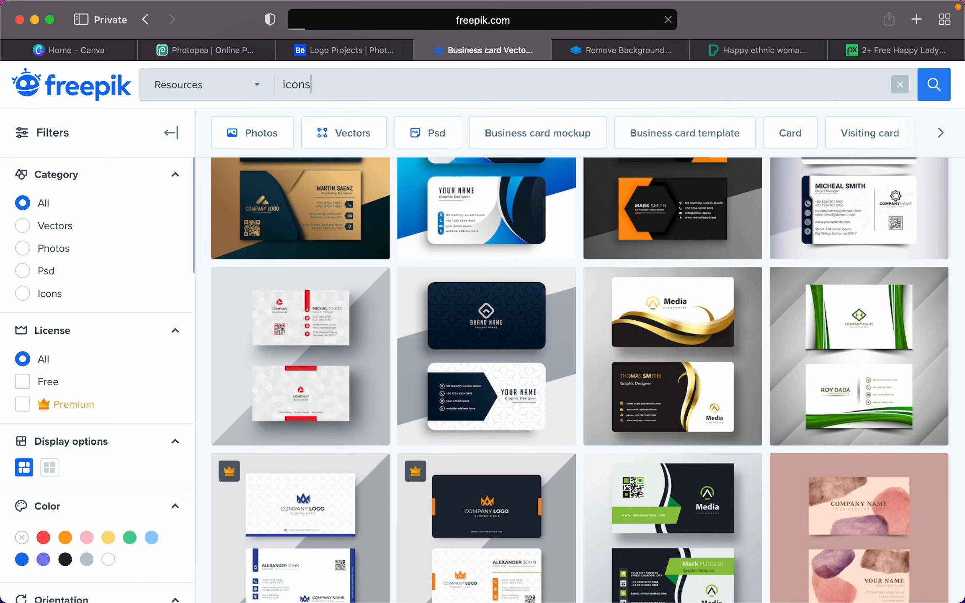
pyautogui.press('Return')
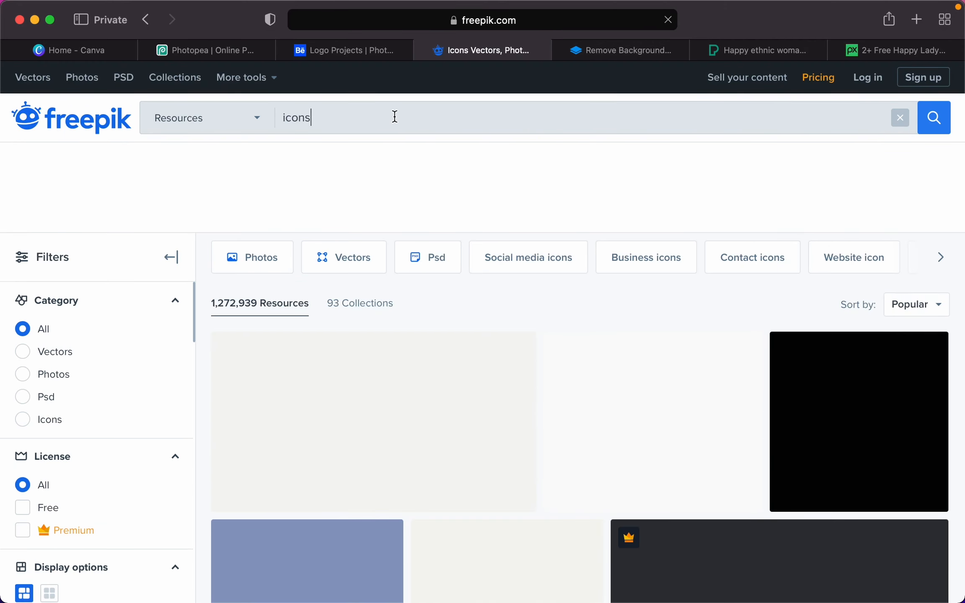
pyautogui.click(284, 118)
pyautogui.write('social media')
pyautogui.press('Return')
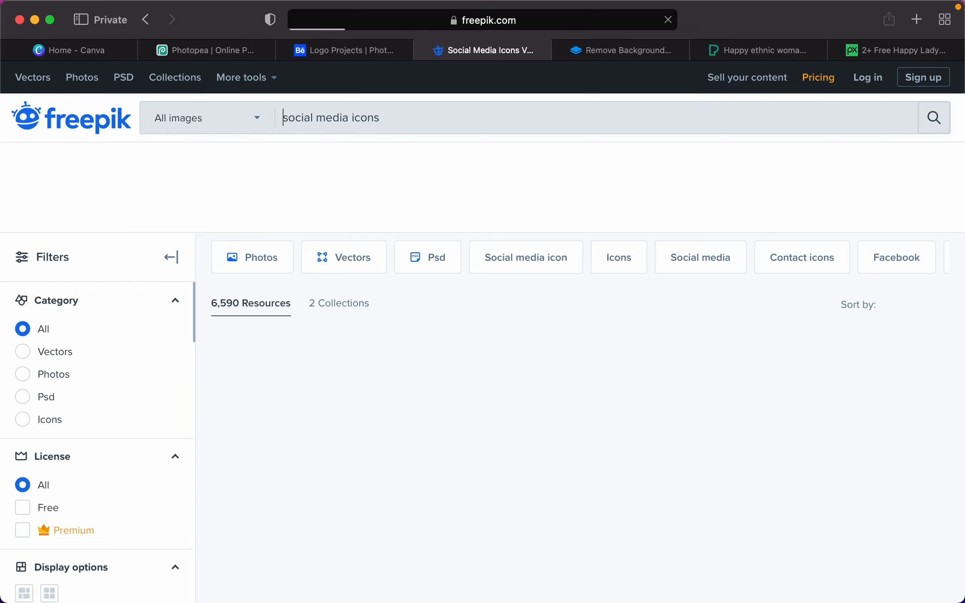
pyautogui.scroll(-3, 392, 430)
pyautogui.scroll(-1, 394, 429)
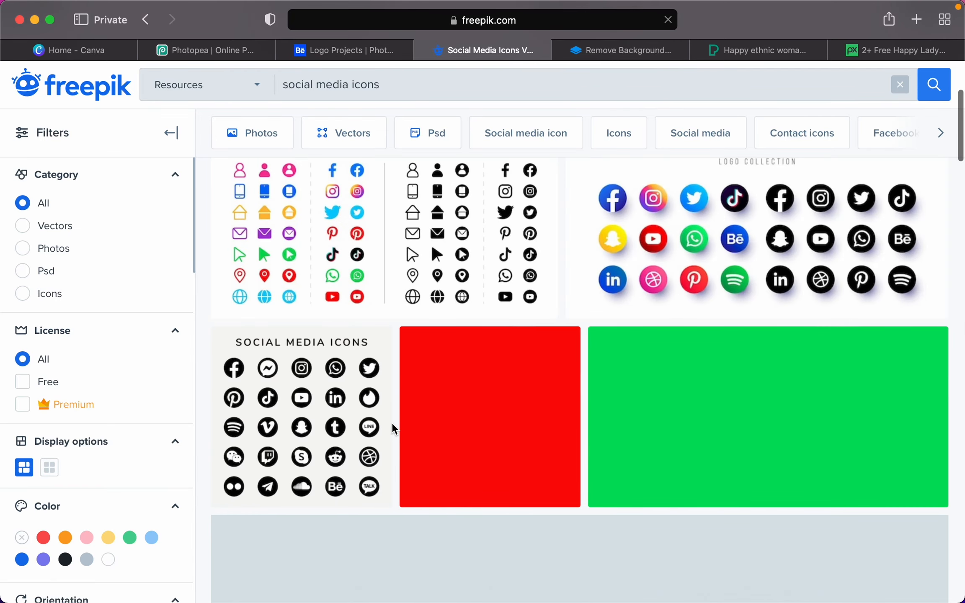
pyautogui.scroll(-10, 391, 422)
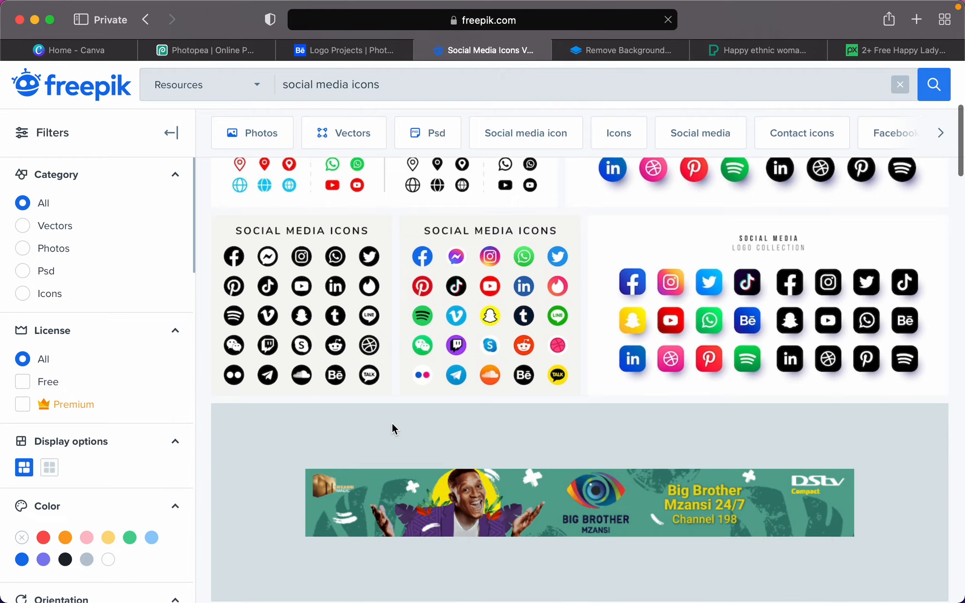
pyautogui.scroll(15, 392, 425)
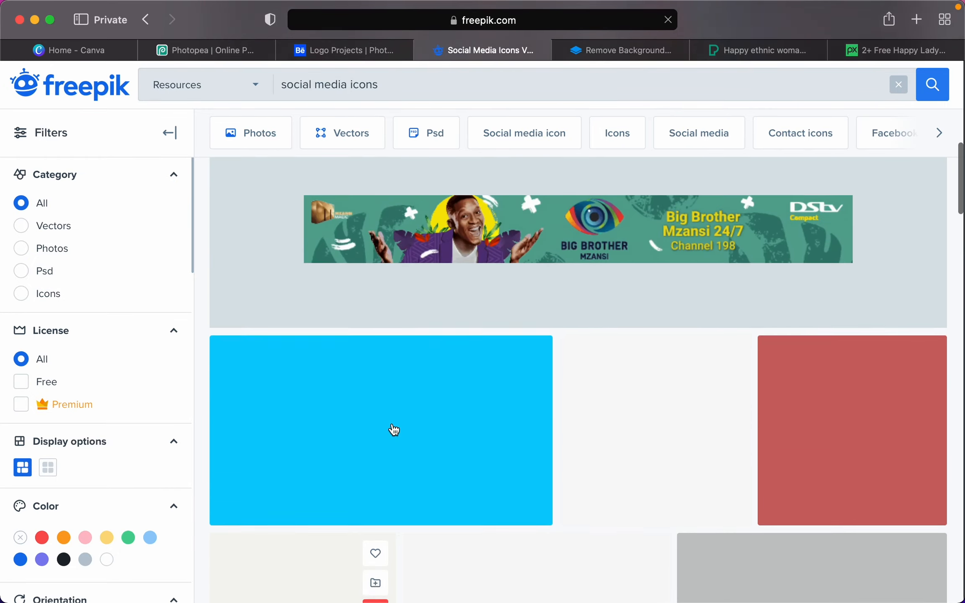
pyautogui.scroll(3, 394, 429)
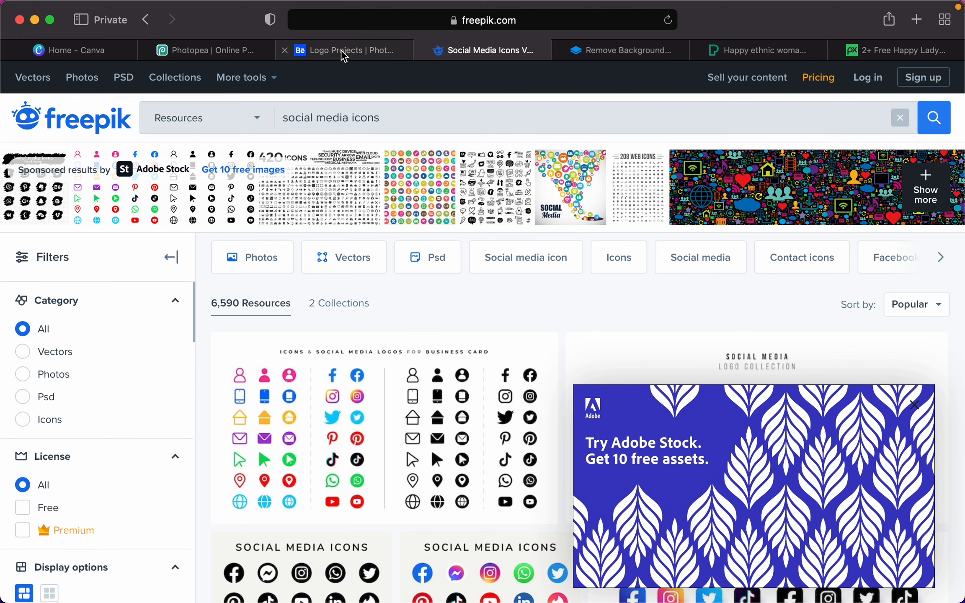
pyautogui.moveTo(342, 52)
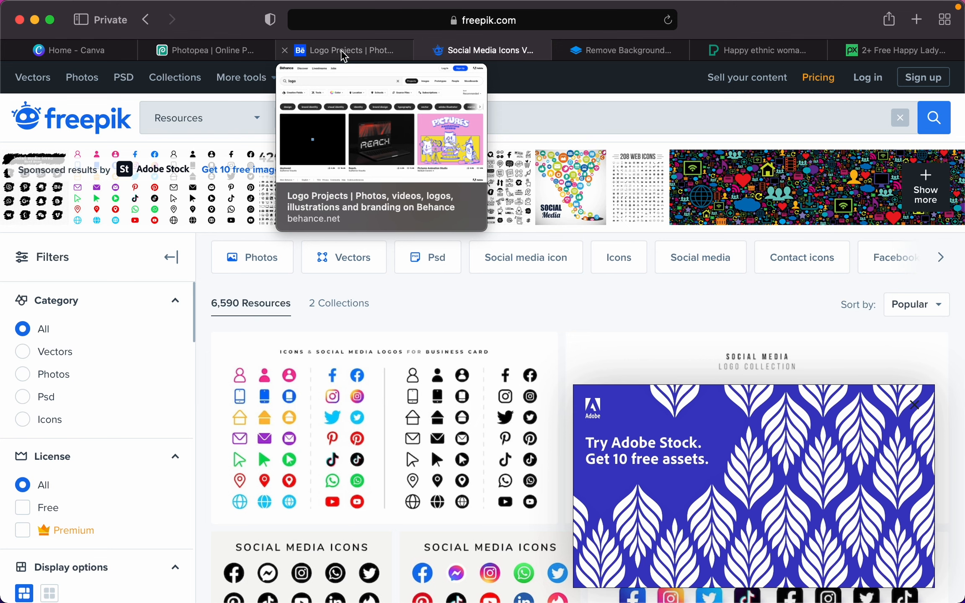
# - Show Behance's 'logo' project results, scroll them, and reload the page
pyautogui.click(344, 56)
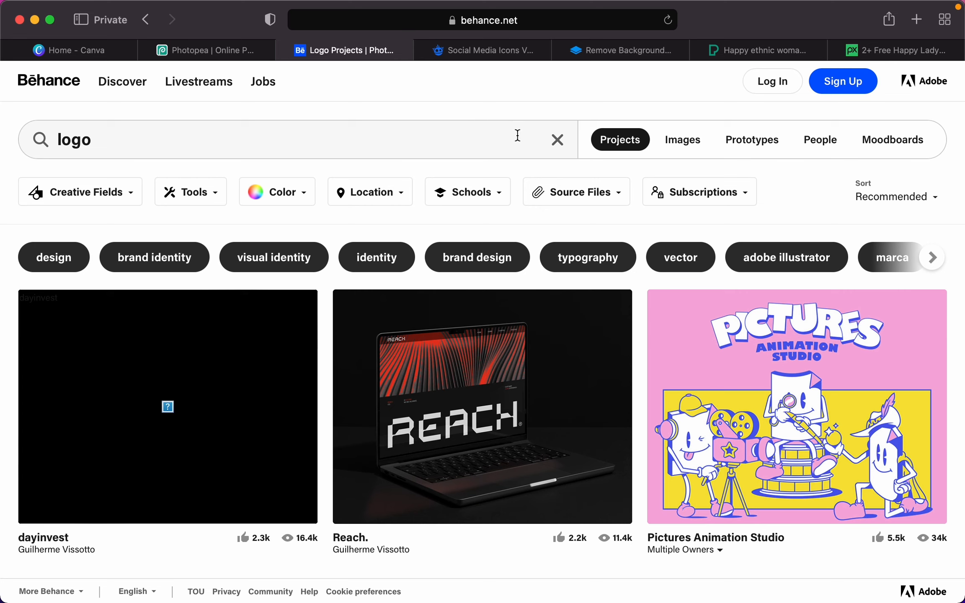
pyautogui.click(483, 139)
pyautogui.press('Escape')
pyautogui.scroll(-3, 475, 205)
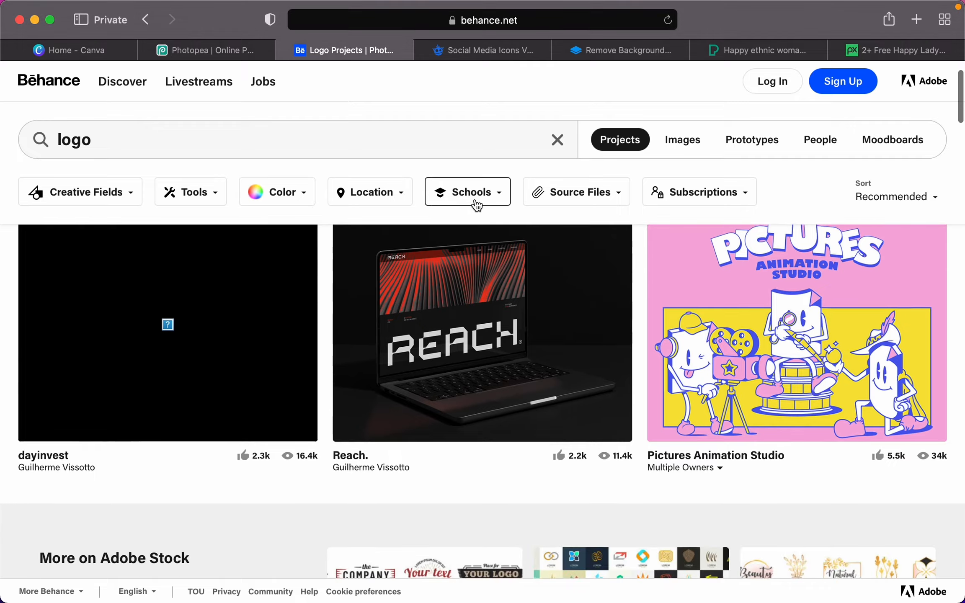
pyautogui.scroll(-10, 477, 205)
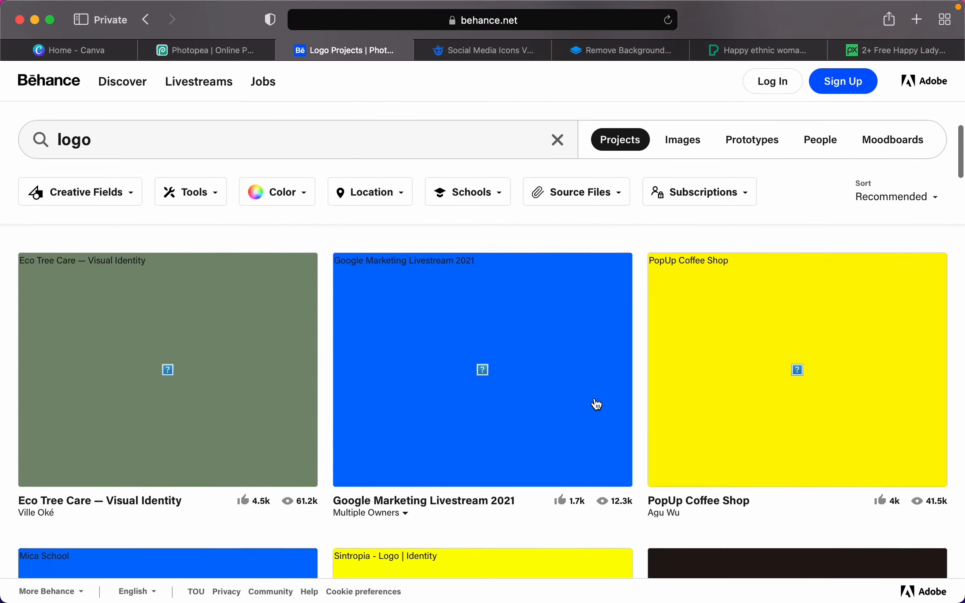
pyautogui.scroll(15, 597, 404)
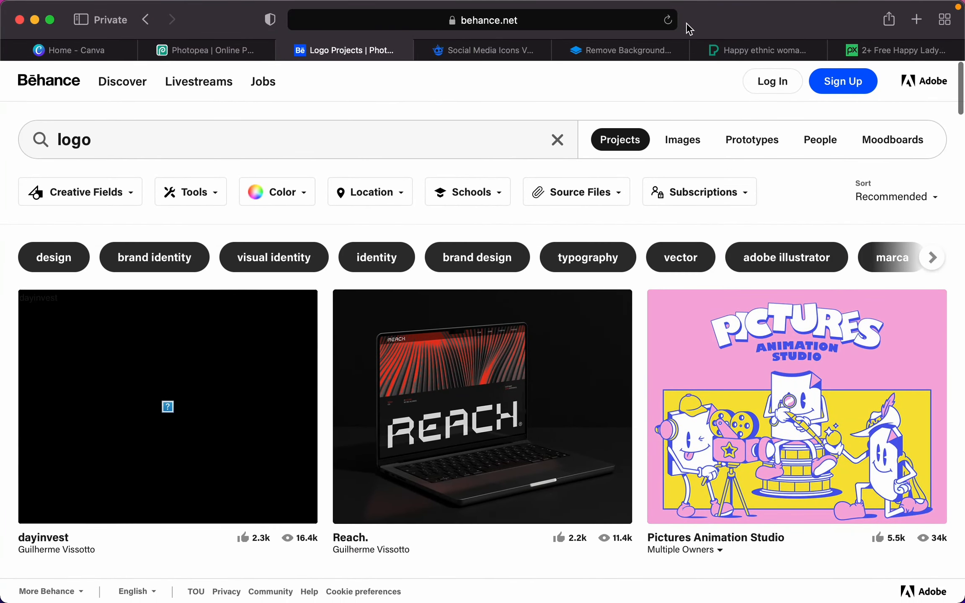
pyautogui.click(667, 19)
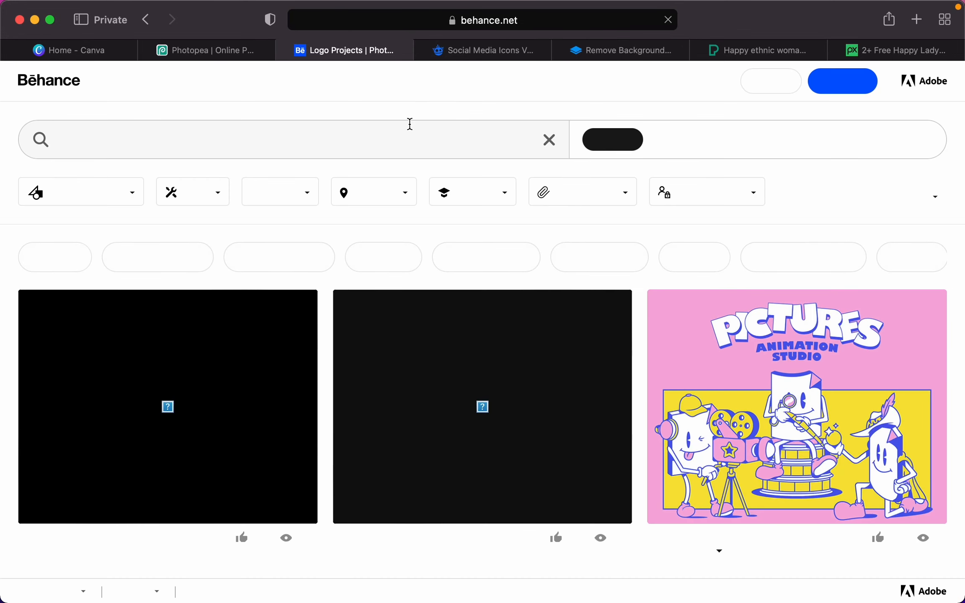
# - Dismiss the search suggestions and switch the logo results to Images
pyautogui.click(392, 140)
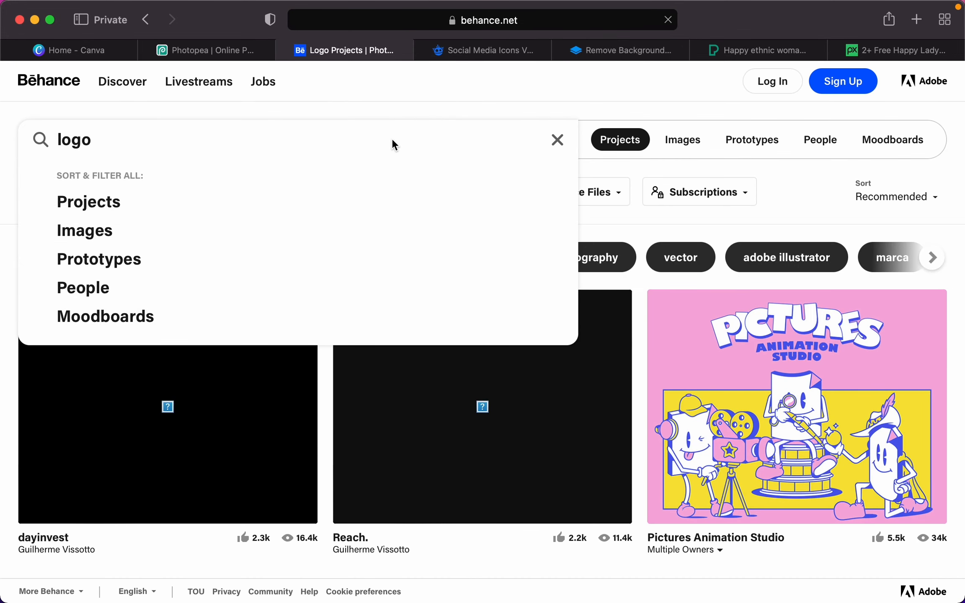
pyautogui.press('Return')
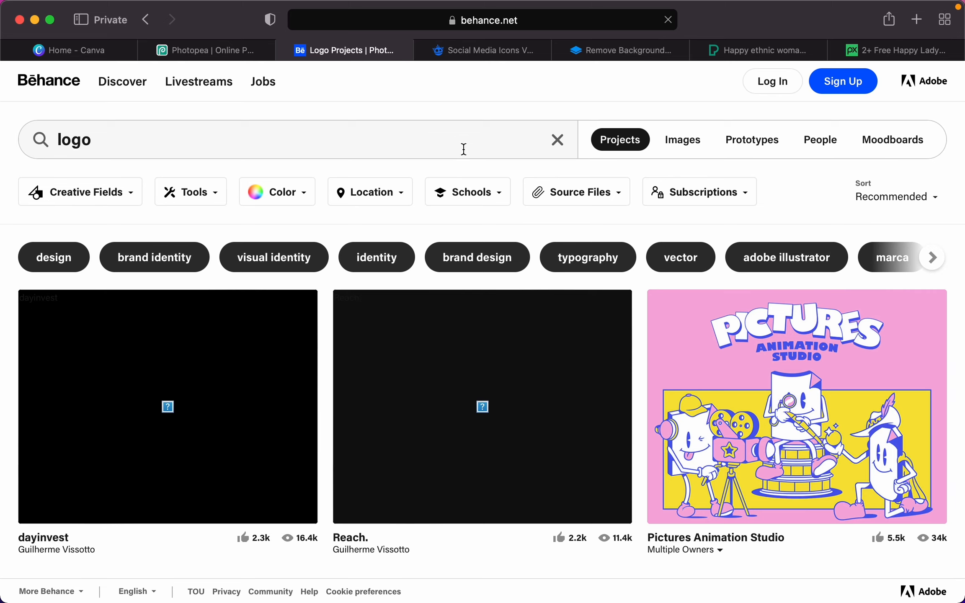
pyautogui.click(680, 141)
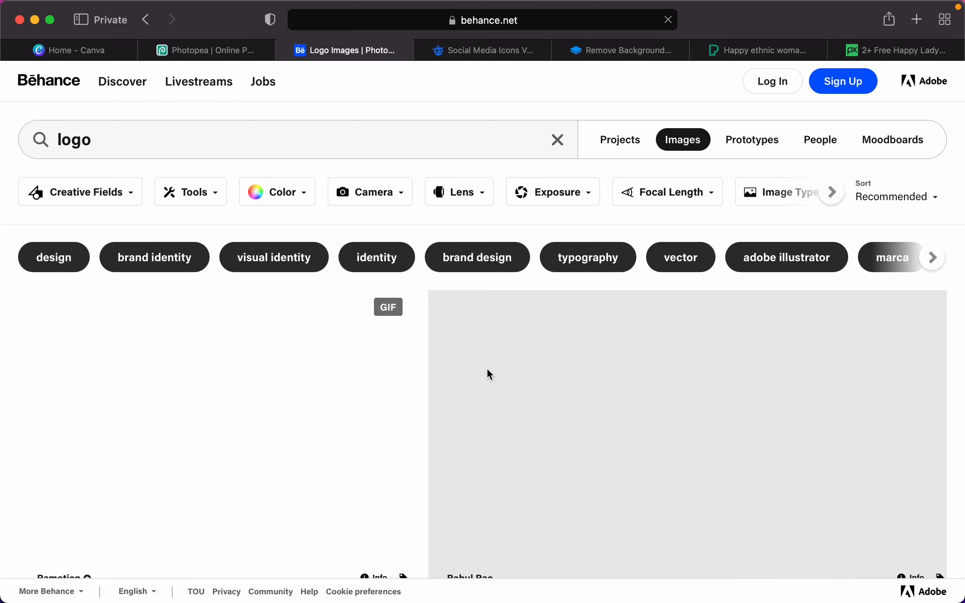
# - Scroll through Behance's logo image results, then switch to the Photopea tab
pyautogui.scroll(-3, 490, 374)
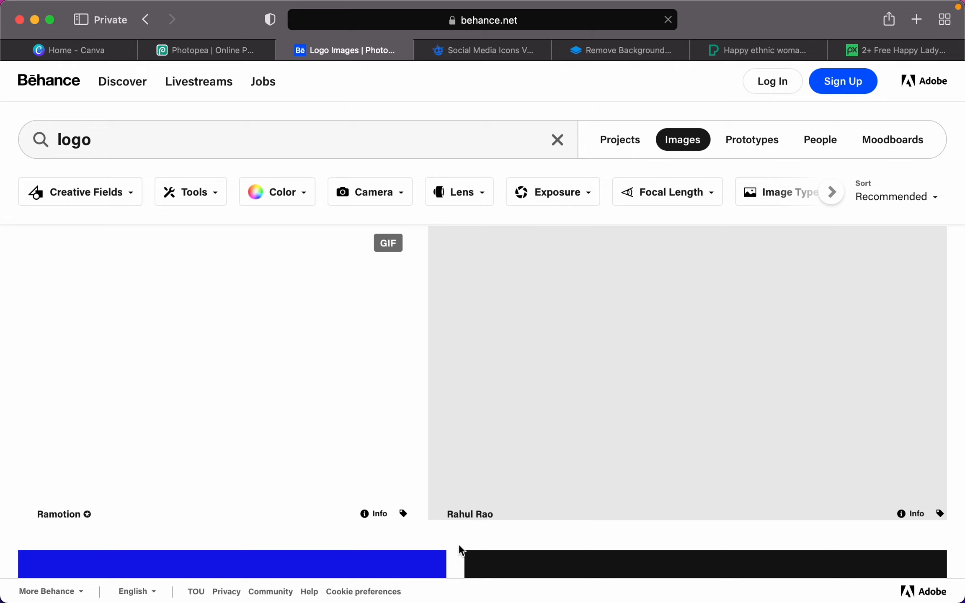
pyautogui.scroll(-5, 459, 544)
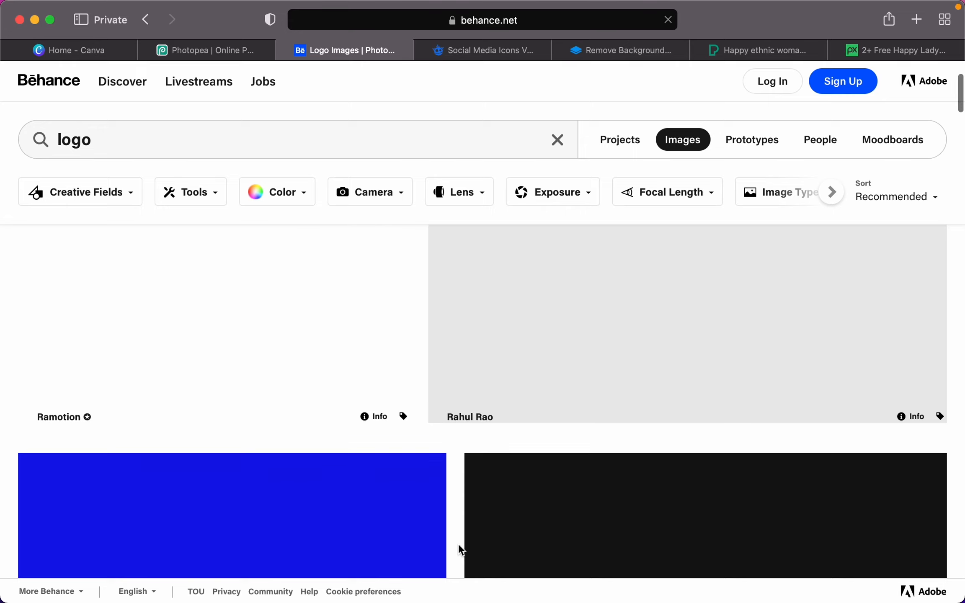
pyautogui.scroll(-3, 458, 544)
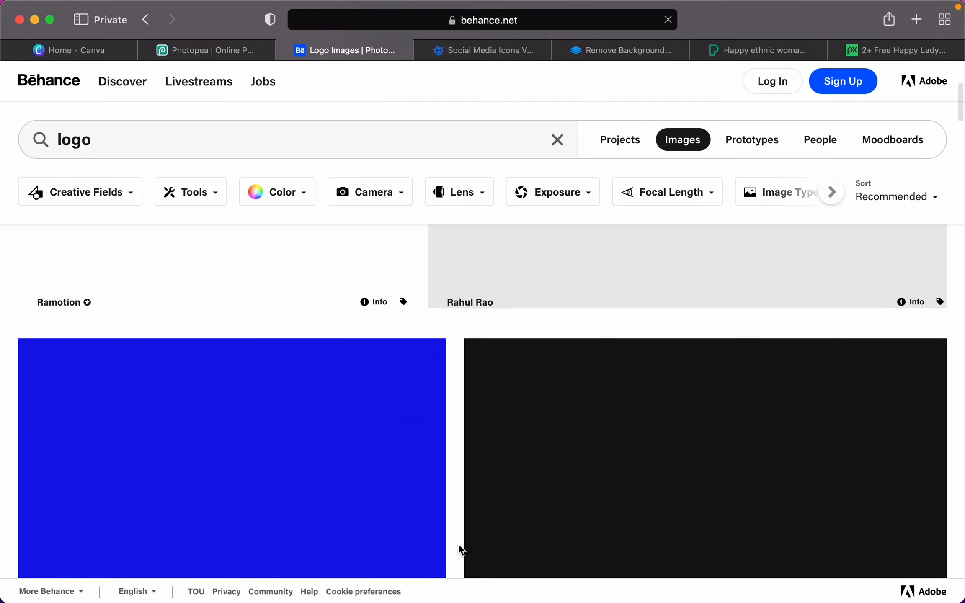
pyautogui.scroll(-2, 458, 543)
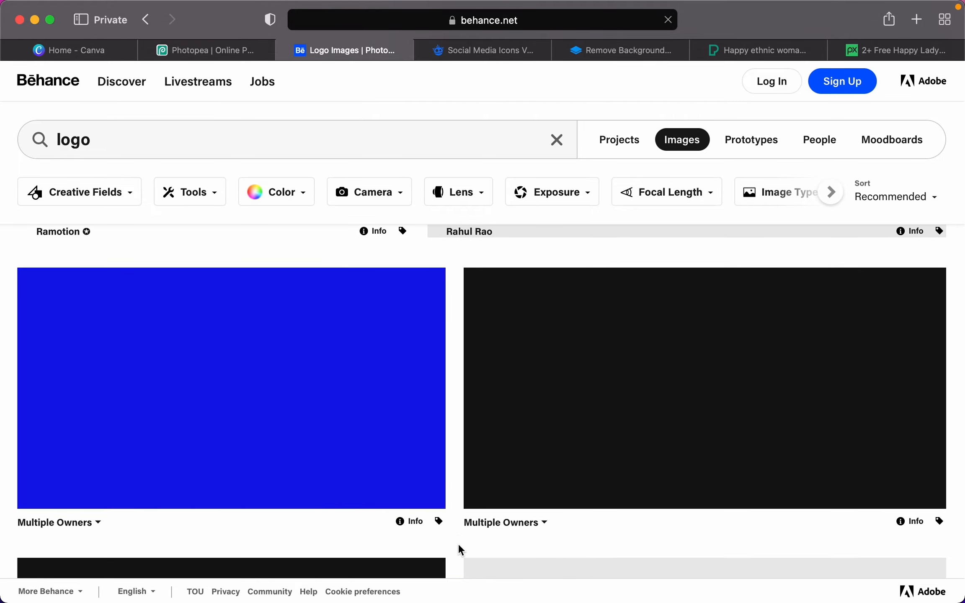
pyautogui.scroll(10, 458, 544)
pyautogui.scroll(-5, 457, 544)
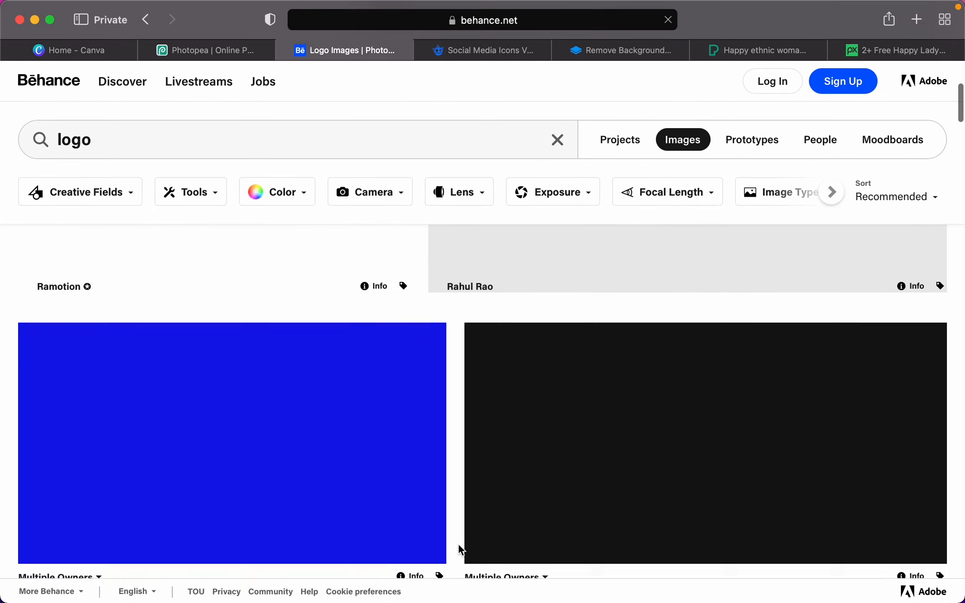
pyautogui.scroll(-3, 458, 543)
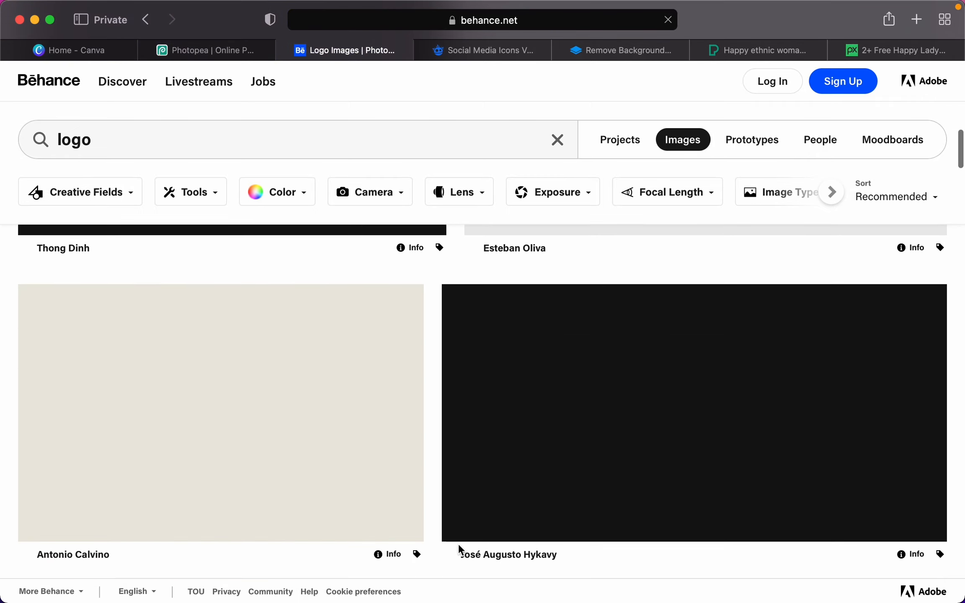
pyautogui.scroll(10, 459, 549)
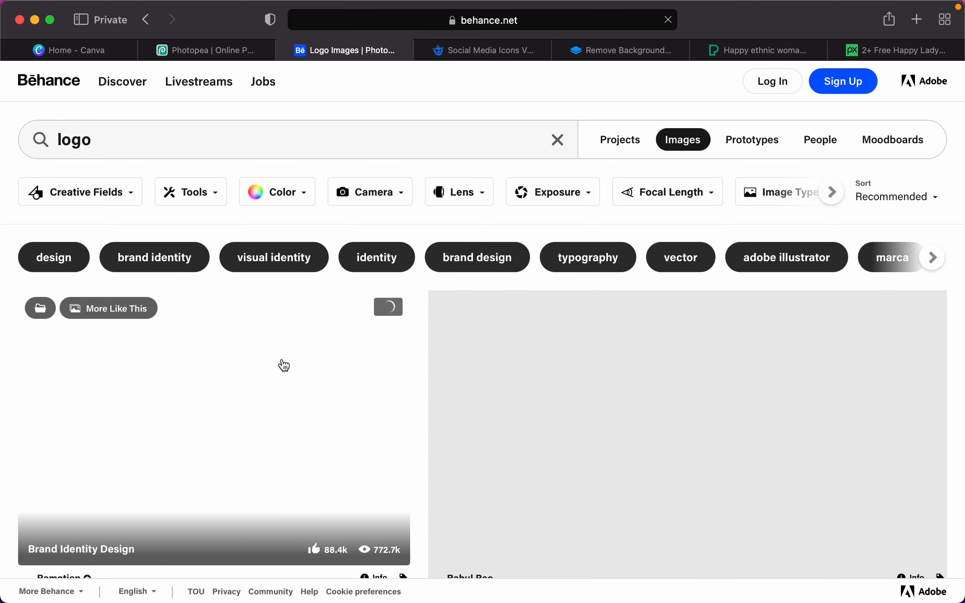
pyautogui.click(192, 48)
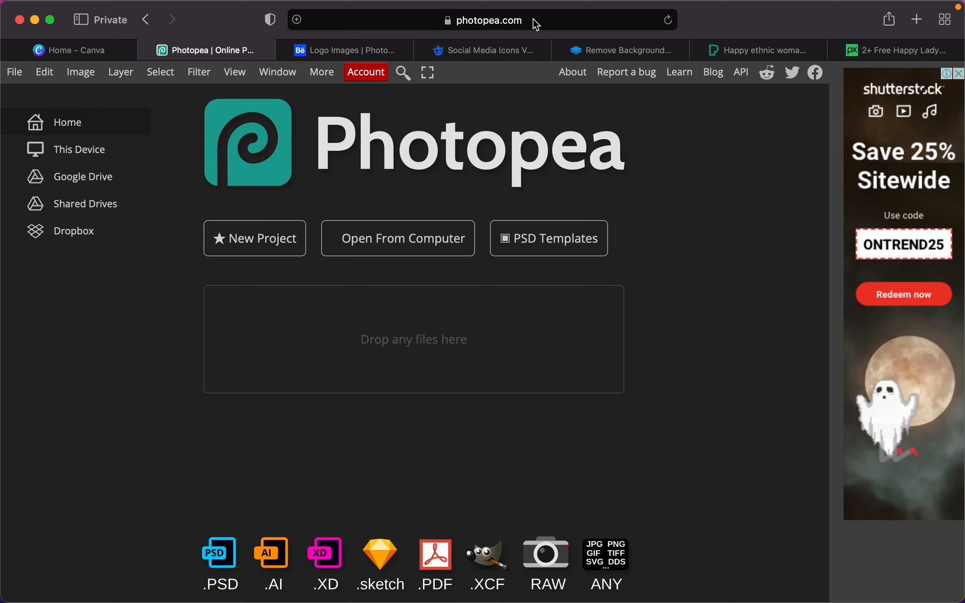
# - Start a new Photopea project and try the Social, Photo and Mobile size presets, ending on Samsung A5
pyautogui.click(275, 246)
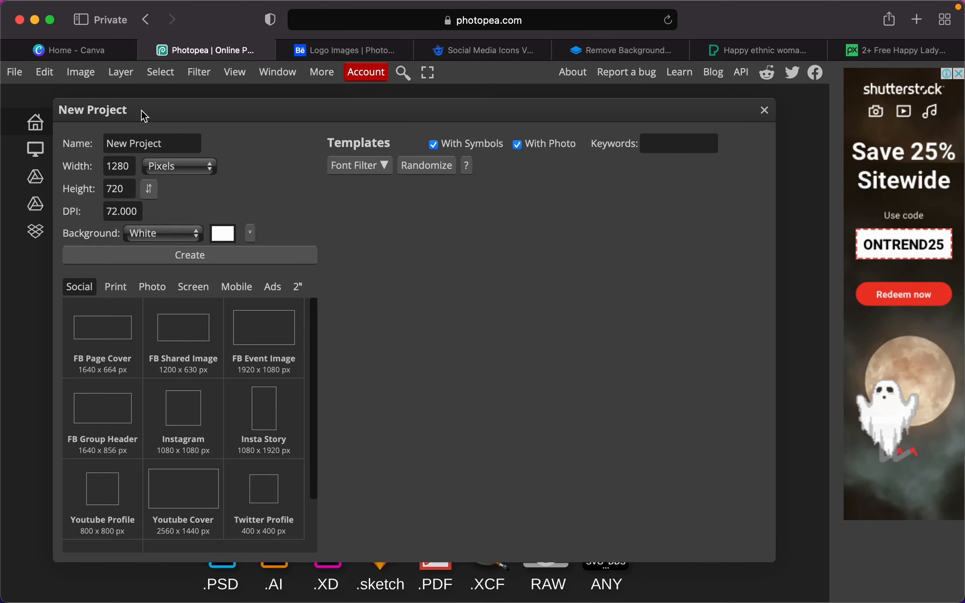
pyautogui.scroll(-1, 177, 415)
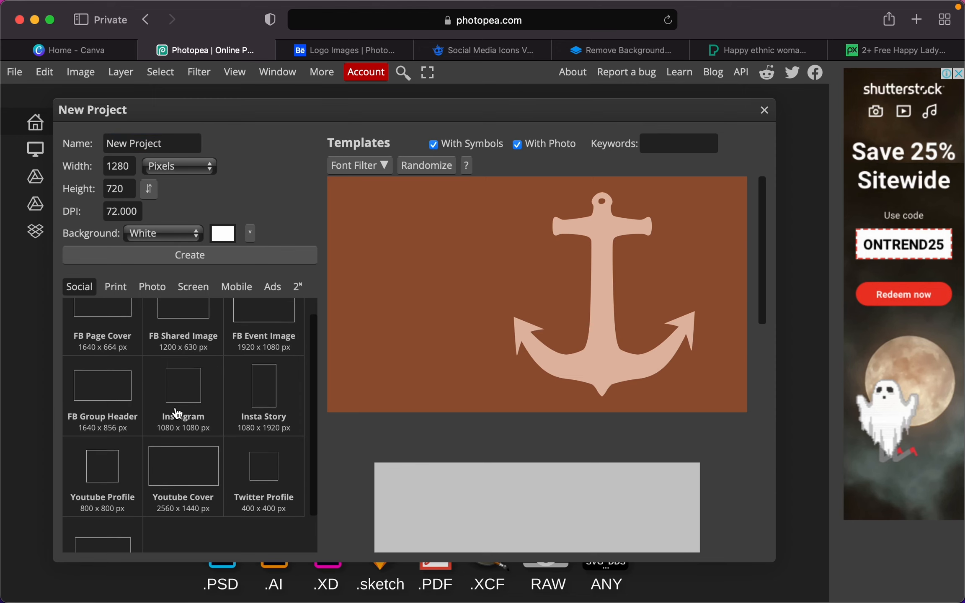
pyautogui.scroll(1, 177, 415)
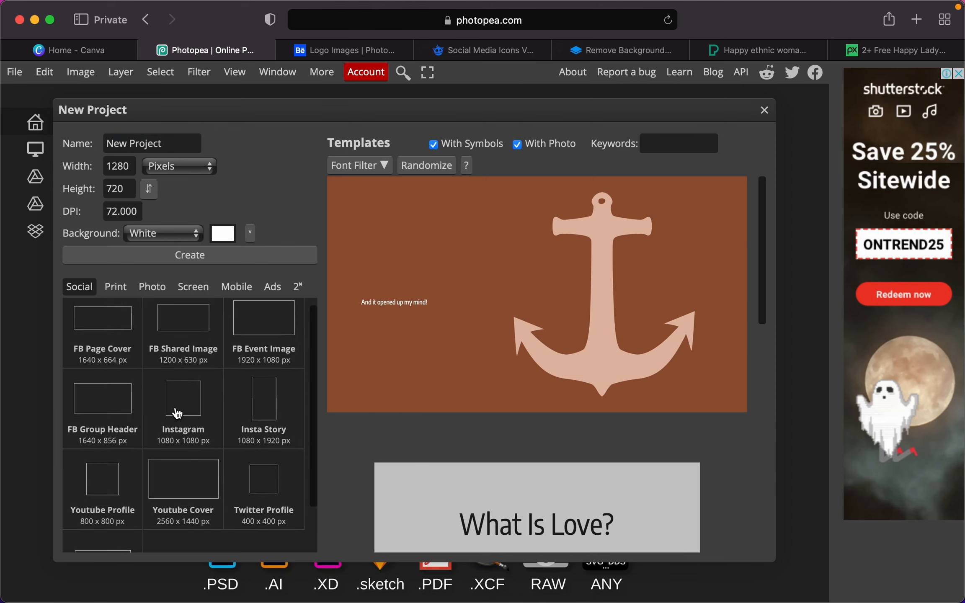
pyautogui.click(110, 342)
pyautogui.click(195, 343)
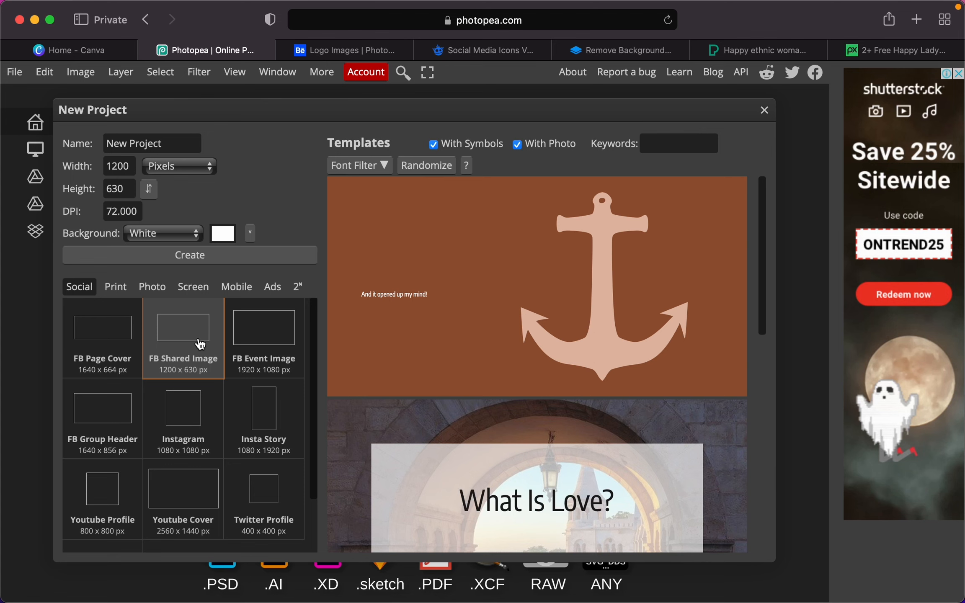
pyautogui.click(245, 342)
pyautogui.click(147, 289)
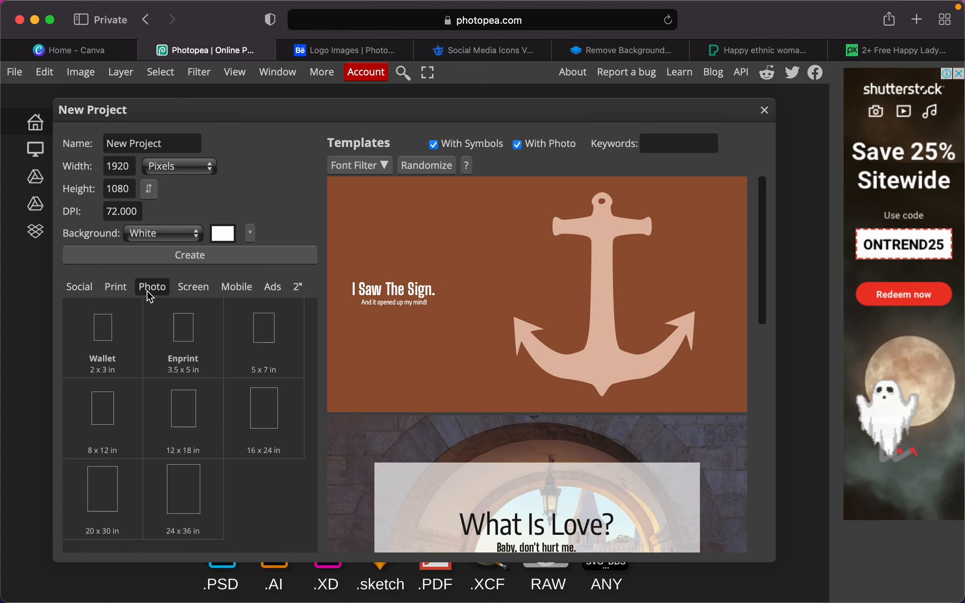
pyautogui.click(195, 320)
pyautogui.click(235, 285)
pyautogui.click(266, 335)
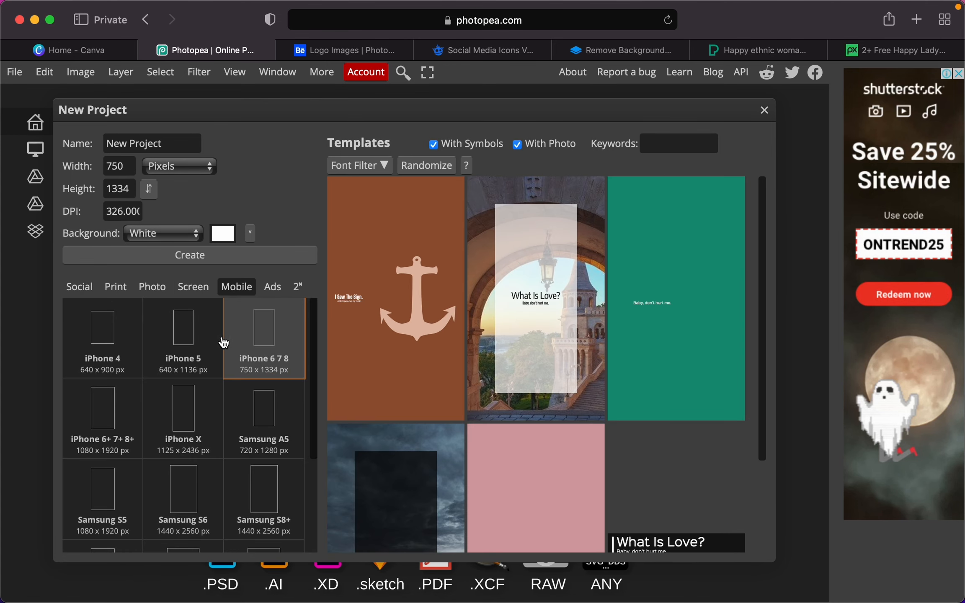
pyautogui.click(207, 344)
pyautogui.click(266, 432)
# - Open the pale blue ghost template as template.psd
pyautogui.scroll(-5, 584, 408)
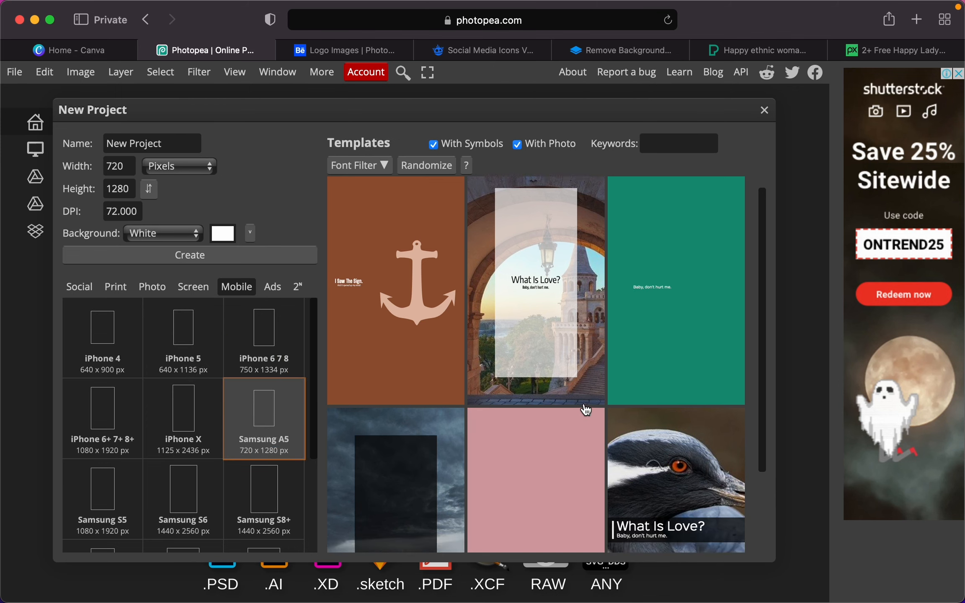
pyautogui.scroll(-10, 585, 410)
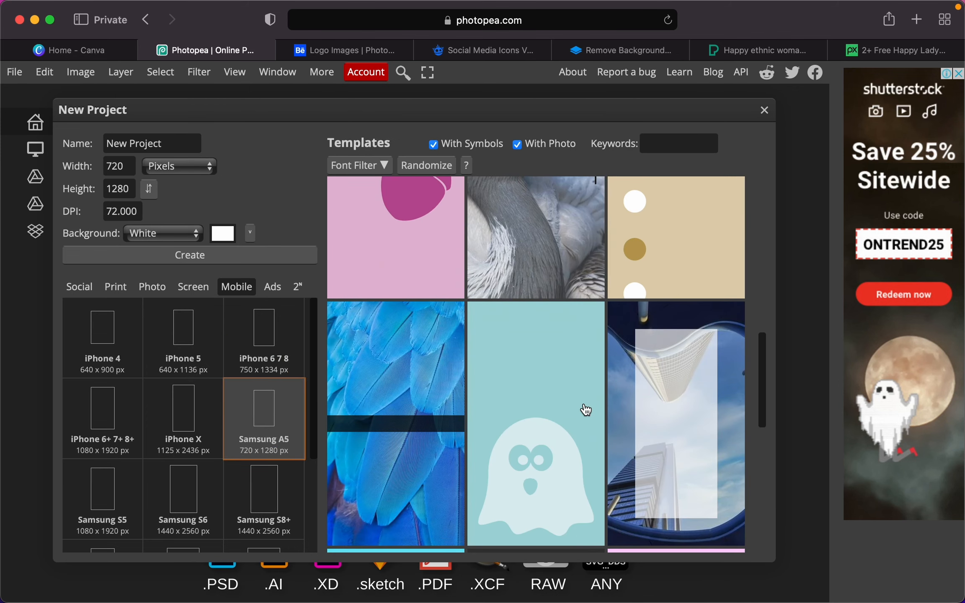
pyautogui.click(553, 403)
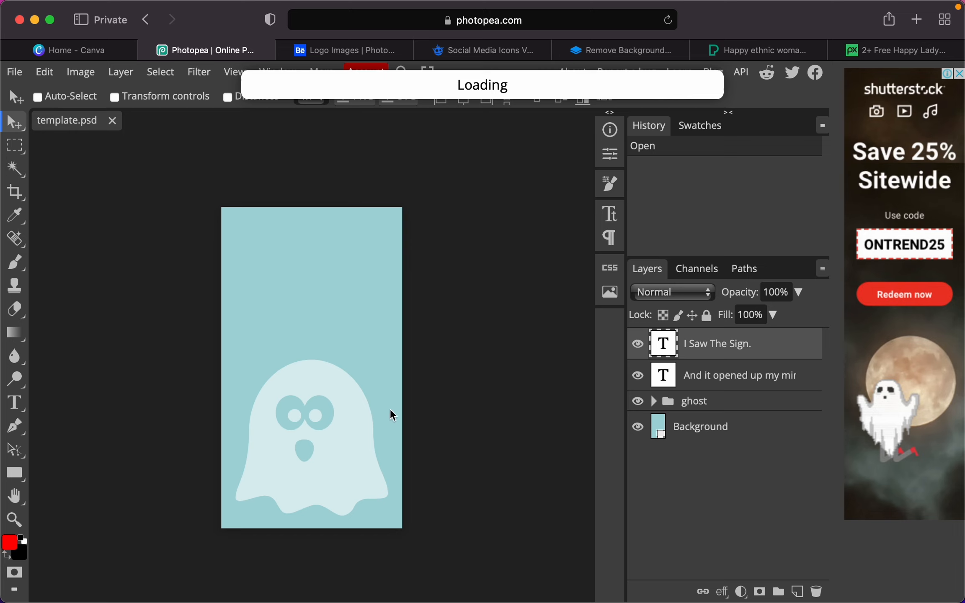
# - Rasterize the 'I Saw The Sign.' text layer by confirming the Spot Healing prompt
pyautogui.moveTo(302, 399); pyautogui.dragTo(280, 396)
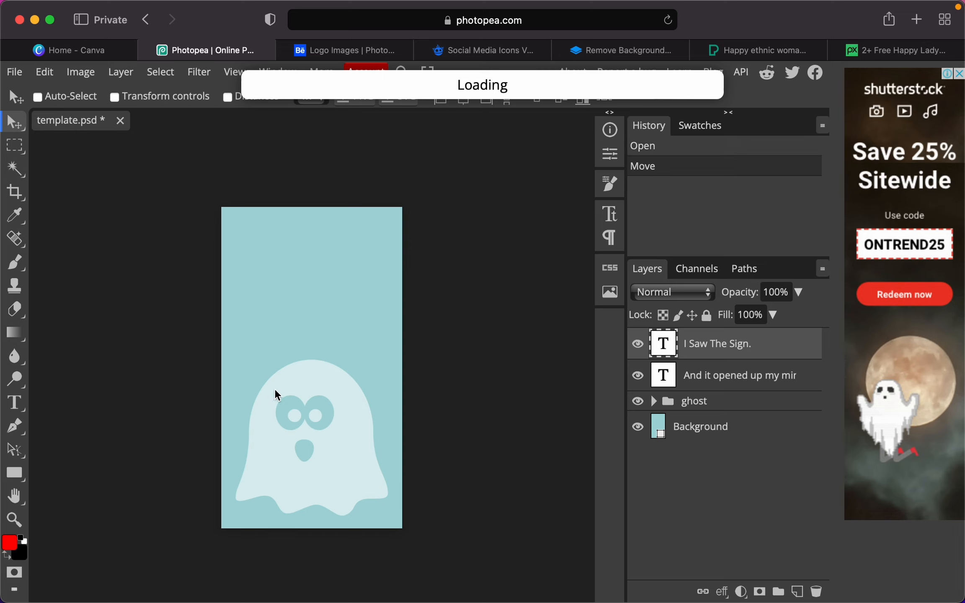
pyautogui.rightClick(23, 239)
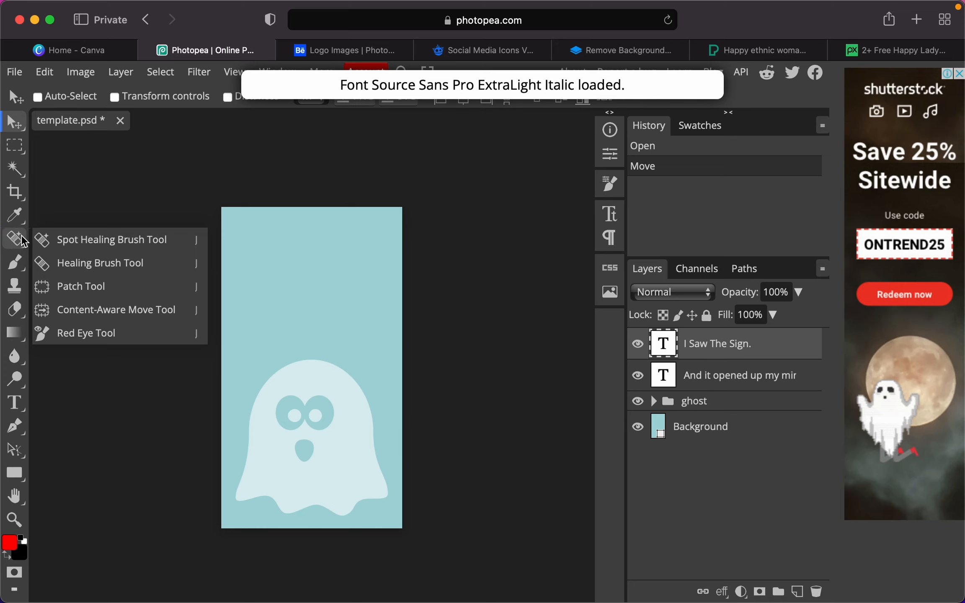
pyautogui.click(23, 241)
pyautogui.click(46, 189)
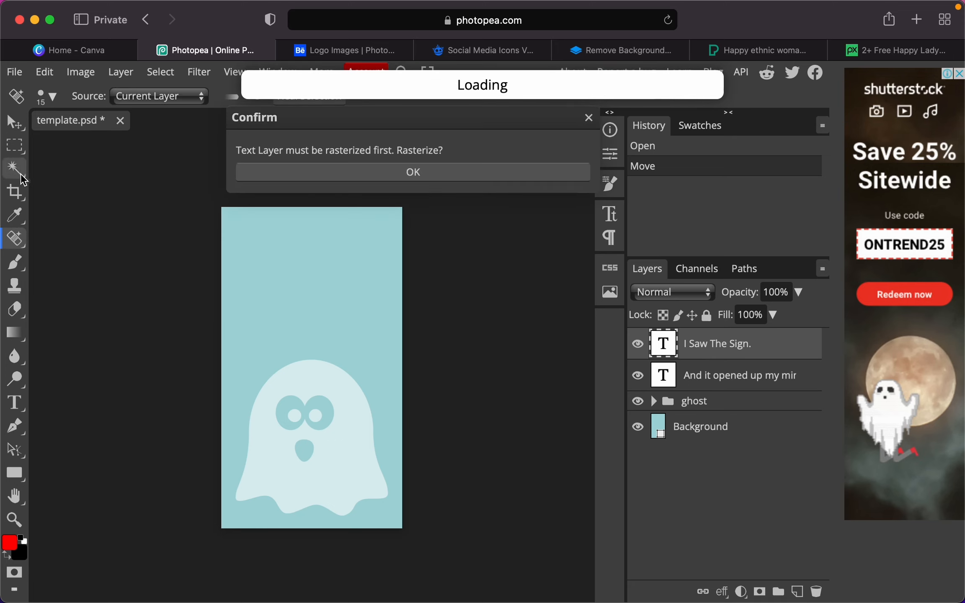
pyautogui.click(310, 172)
pyautogui.rightClick(19, 196)
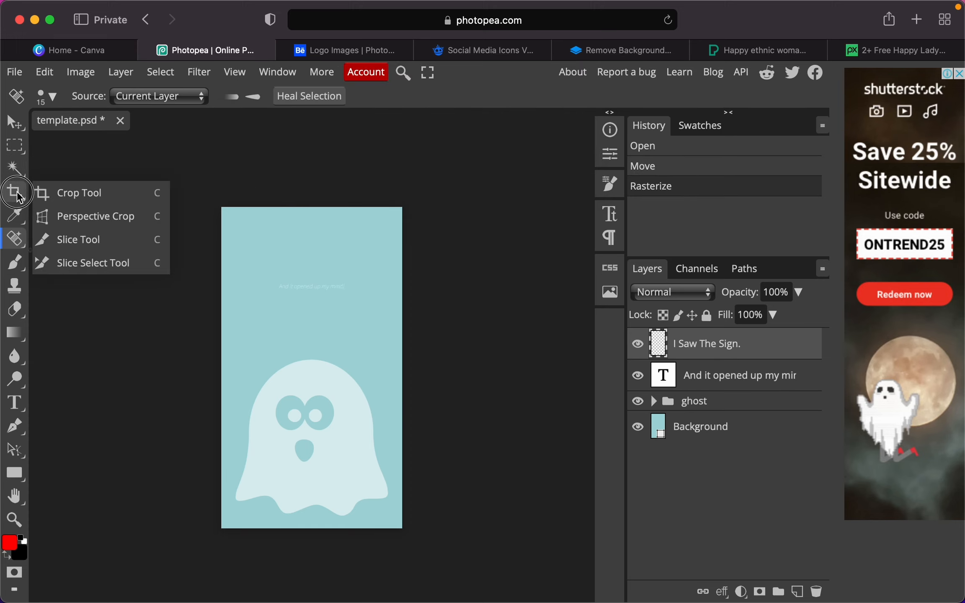
pyautogui.click(18, 195)
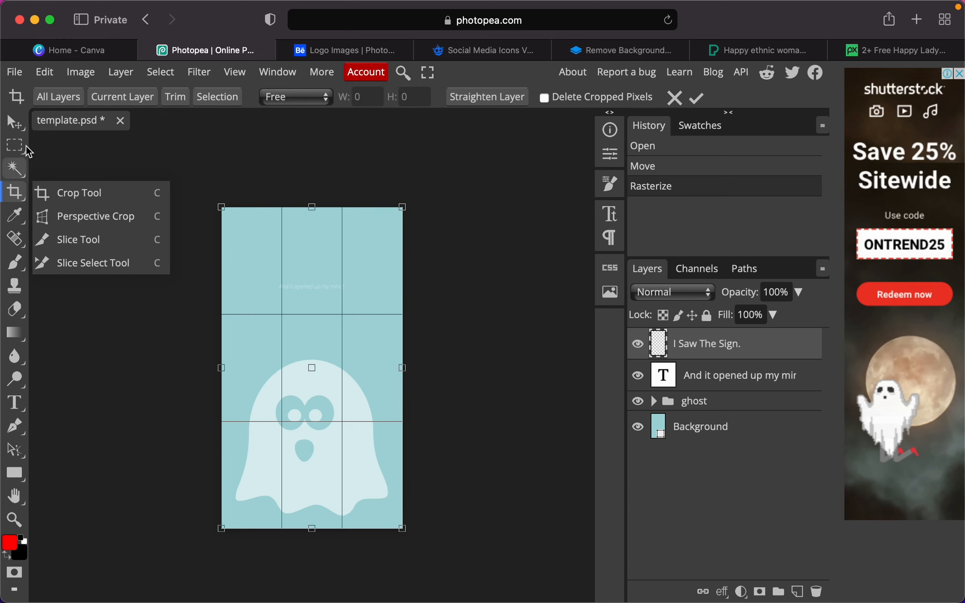
pyautogui.click(13, 124)
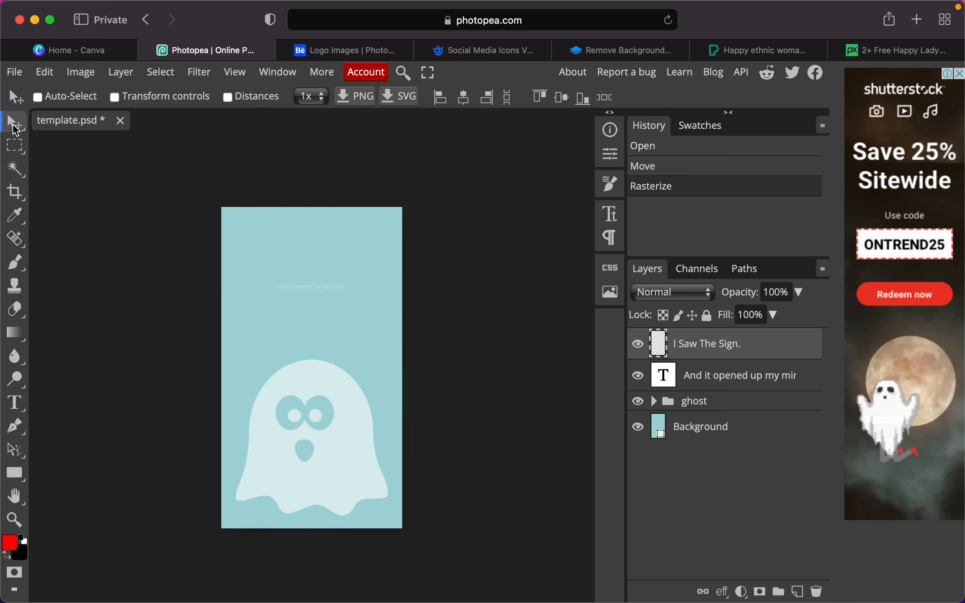
# - Erase three spots from the layer with the Background Eraser
pyautogui.click(16, 311)
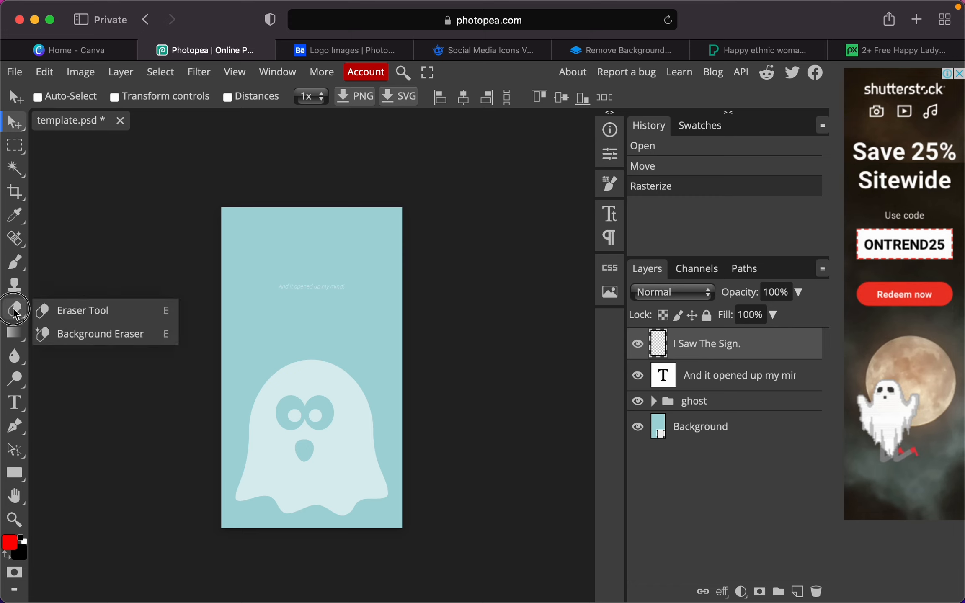
pyautogui.click(60, 335)
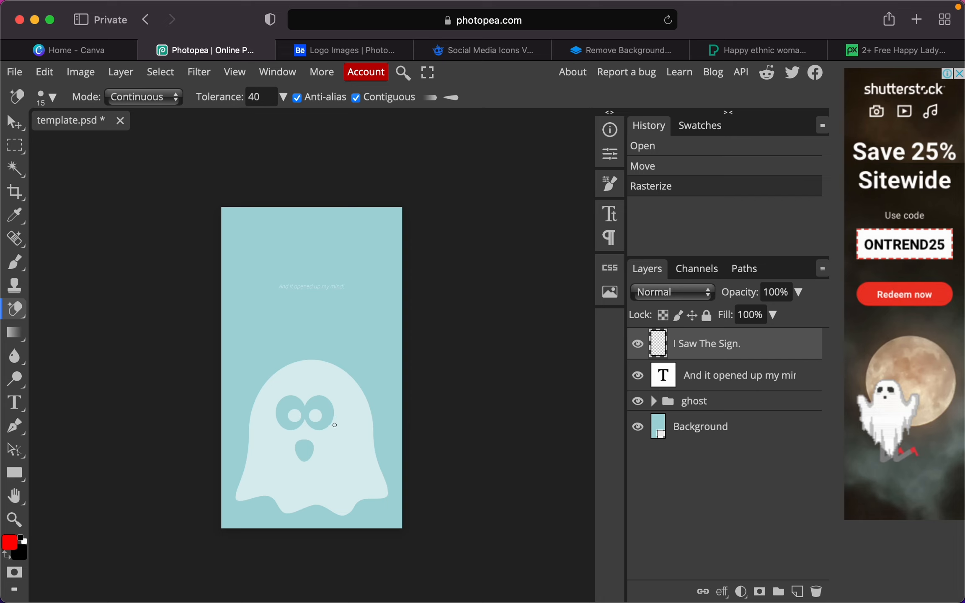
pyautogui.click(335, 425)
pyautogui.click(338, 414)
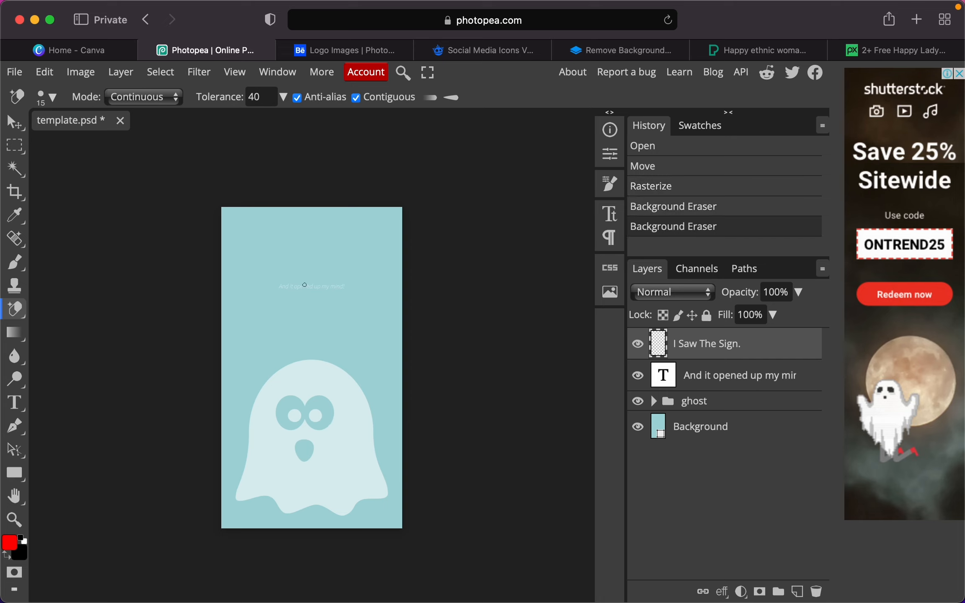
pyautogui.click(333, 346)
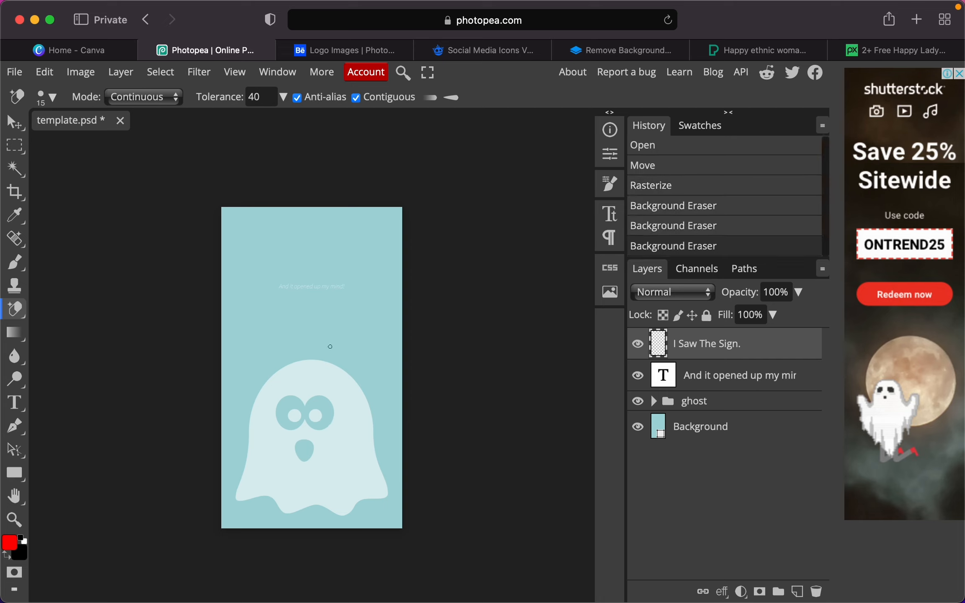
# - Switch to the ordinary Eraser Tool with a larger brush
pyautogui.click(21, 314)
pyautogui.click(84, 311)
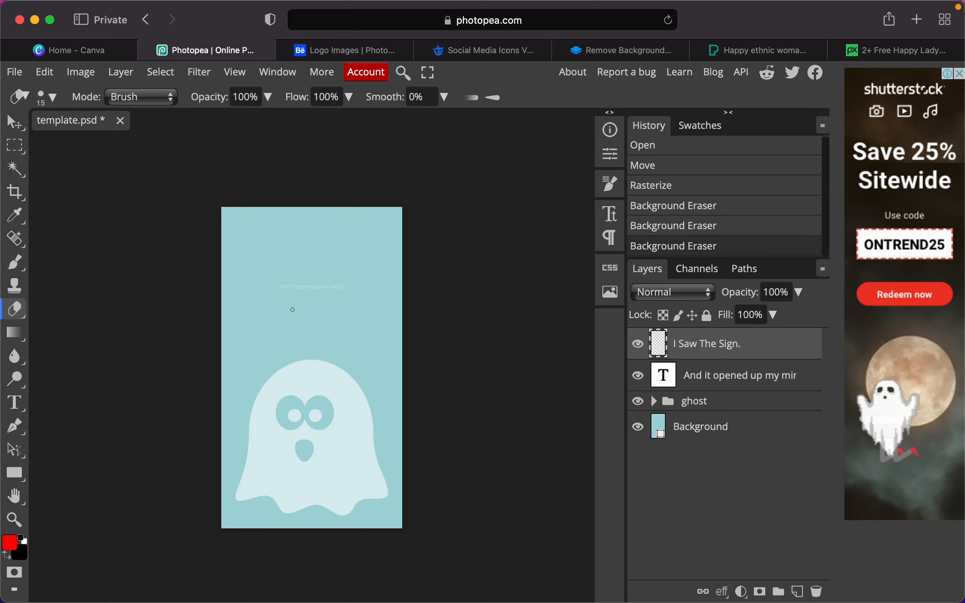
pyautogui.press(']')
pyautogui.press(']')
pyautogui.press(']')
pyautogui.press(']')
pyautogui.press(']')
pyautogui.press(']')
pyautogui.press(']')
pyautogui.press(']')
pyautogui.press(']')
pyautogui.press(']')
pyautogui.press(']')
pyautogui.press(']')
# - Try erasing the ghost area, including on the Background layer, leaving its fill colour unchanged
pyautogui.moveTo(292, 310)
pyautogui.mouseDown()
pyautogui.moveTo(307, 438)
pyautogui.moveTo(315, 319)
pyautogui.moveTo(292, 325)
pyautogui.mouseUp()
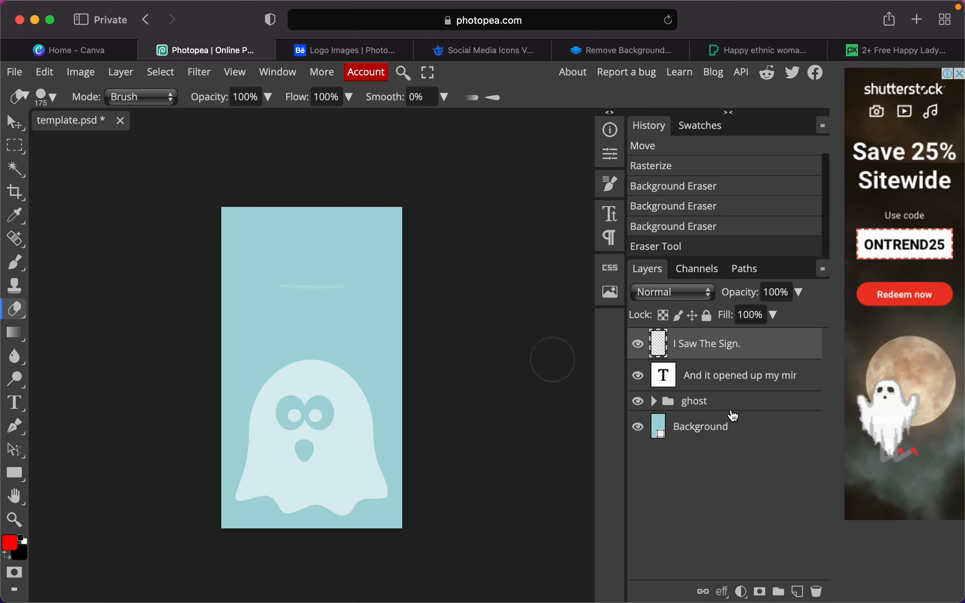
pyautogui.click(709, 435)
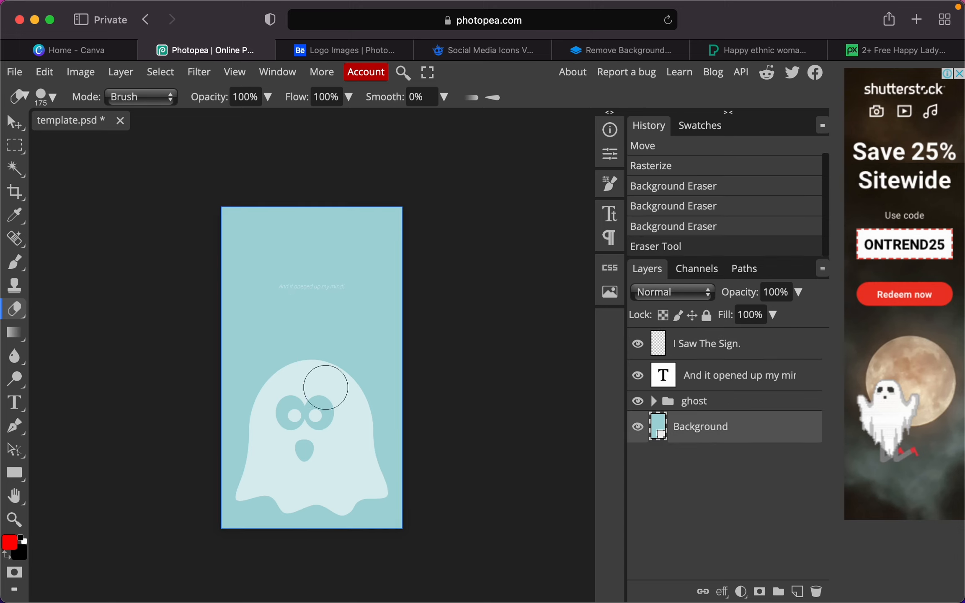
pyautogui.click(326, 386)
pyautogui.doubleClick(668, 427)
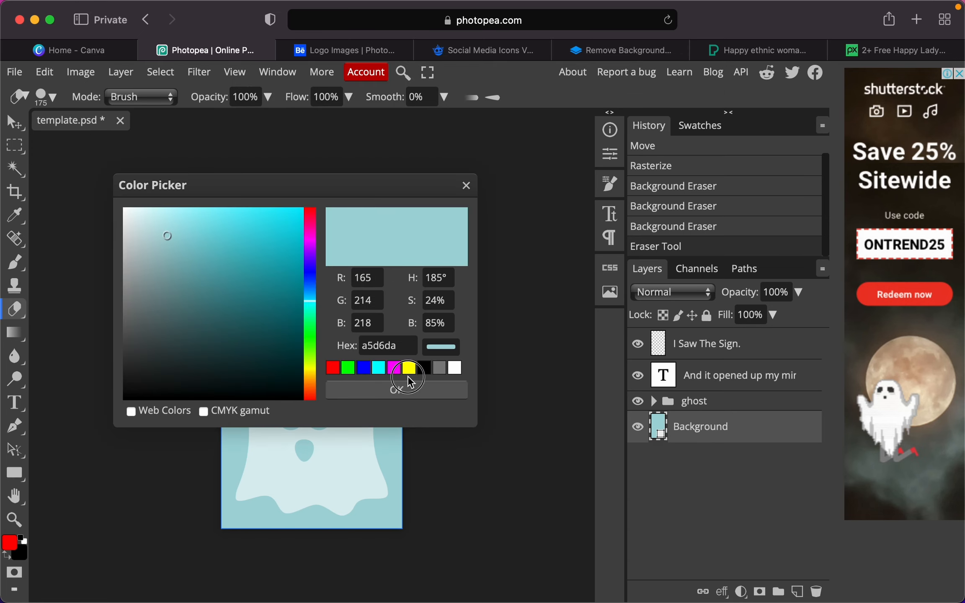
pyautogui.click(396, 391)
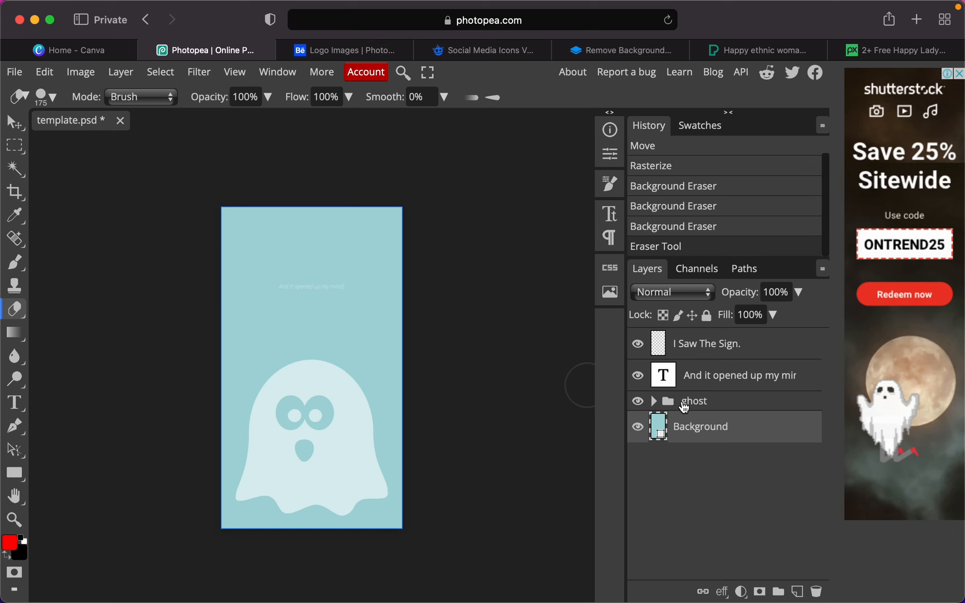
# - Delete both layers inside the ghost group, then return to the Move tool
pyautogui.click(655, 403)
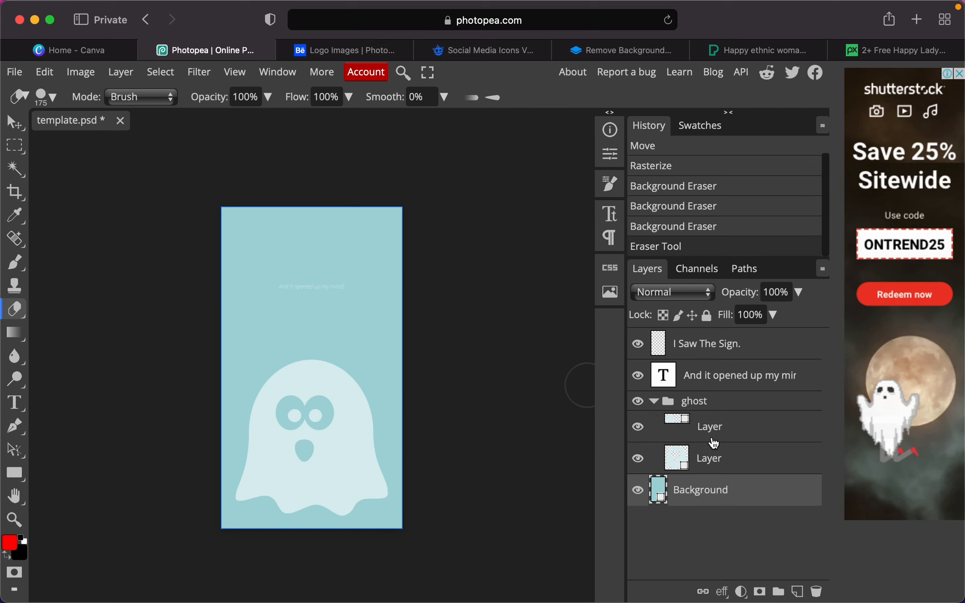
pyautogui.click(714, 459)
pyautogui.click(334, 438)
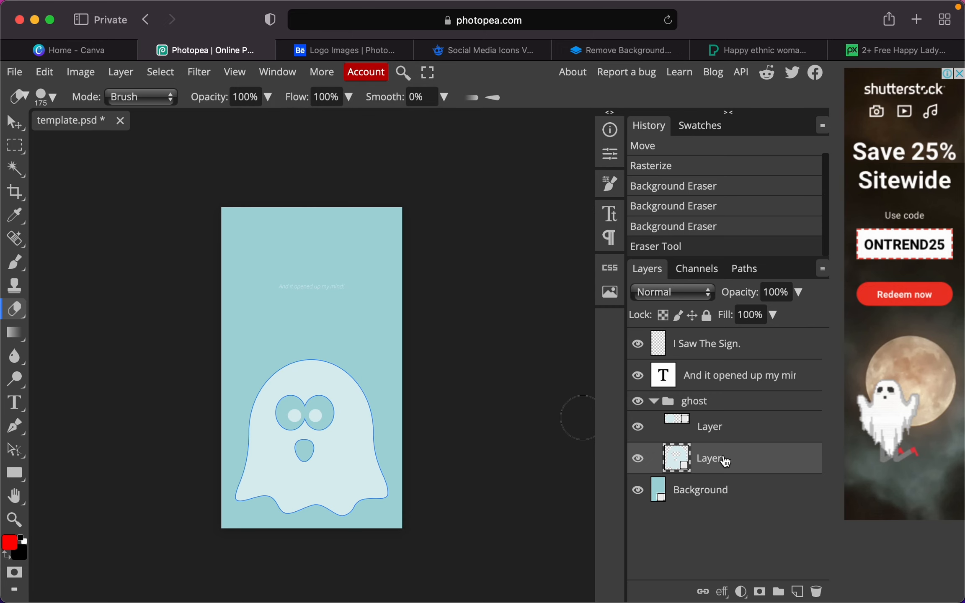
pyautogui.press('Delete')
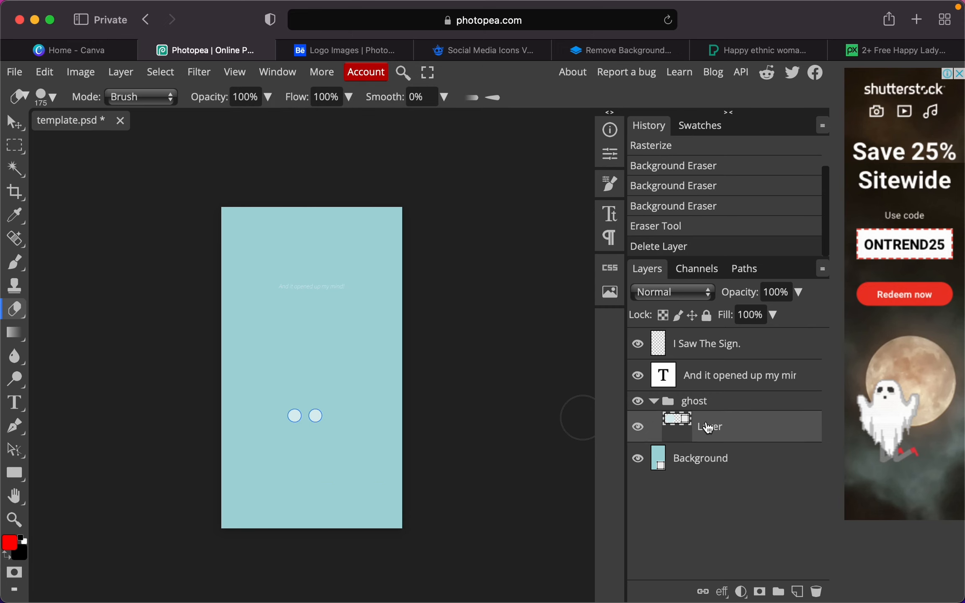
pyautogui.press('Delete')
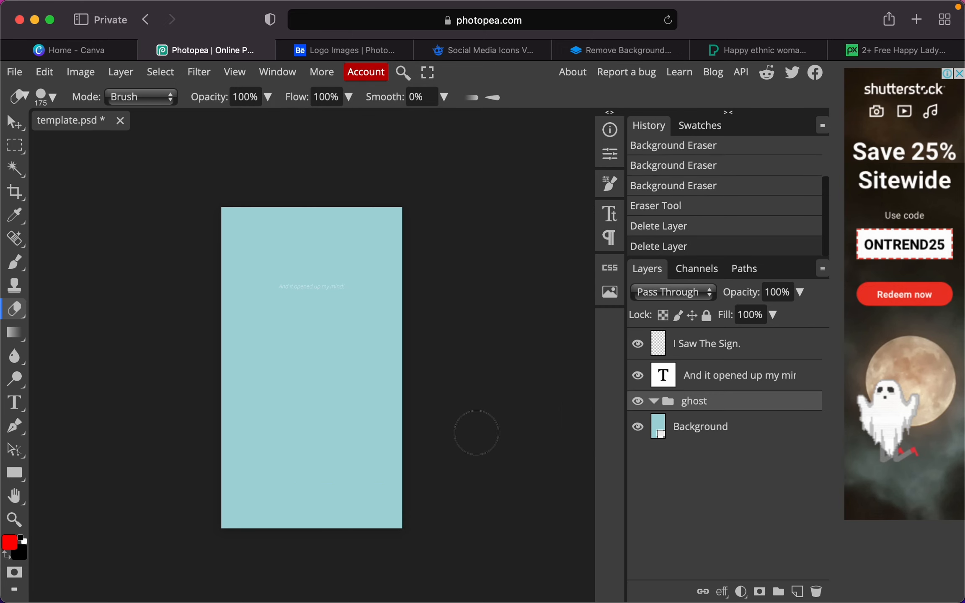
pyautogui.click(13, 122)
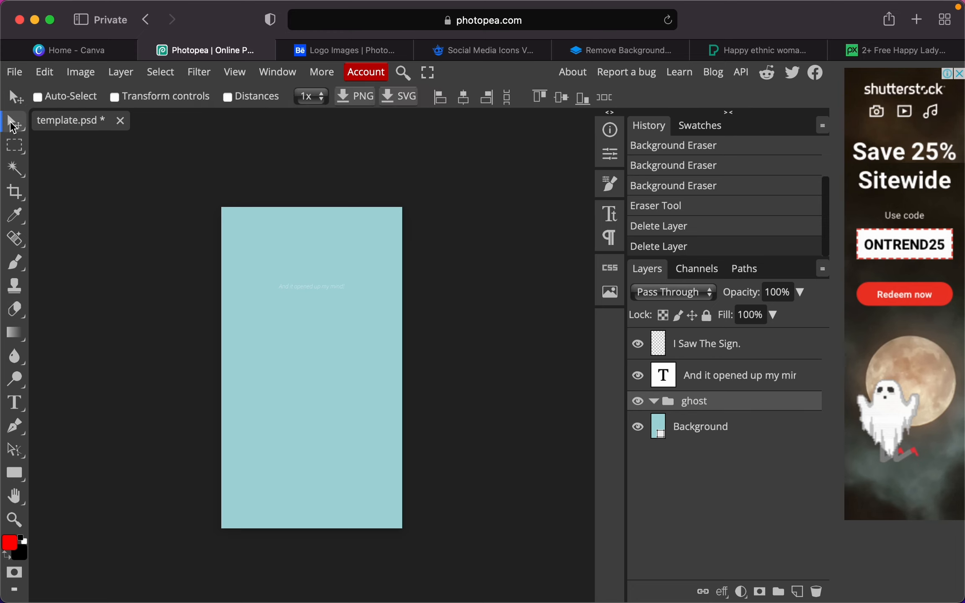
# - Hide the 'And it opened up my mind' layer, then try placing cg festival-11.png and cancel
pyautogui.click(639, 378)
pyautogui.click(15, 72)
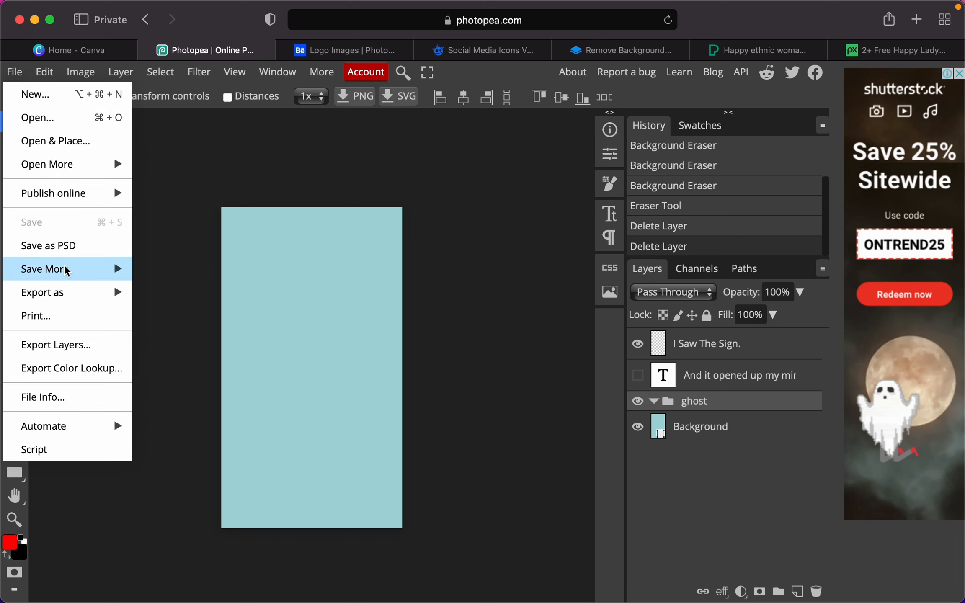
pyautogui.moveTo(57, 299)
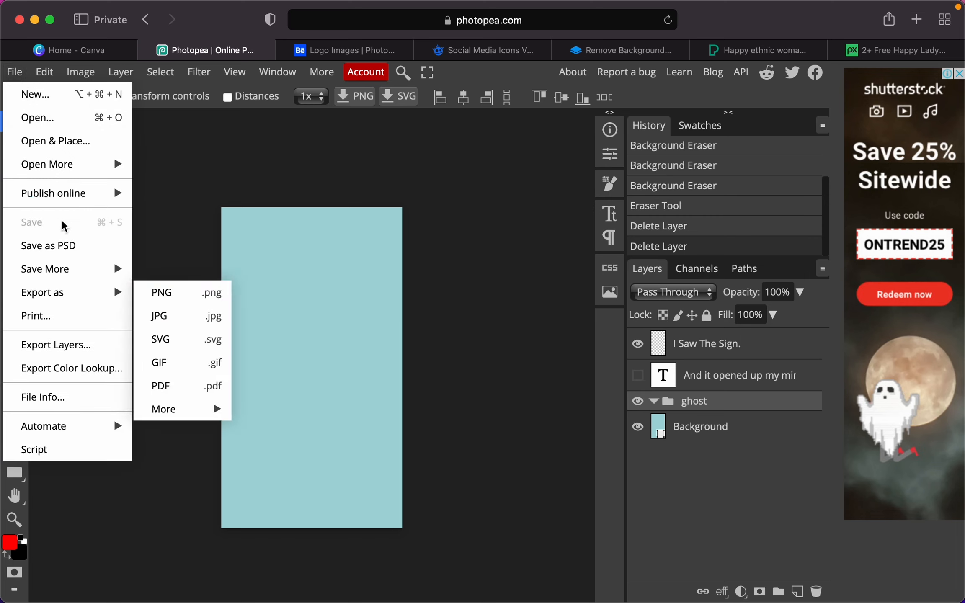
pyautogui.click(63, 141)
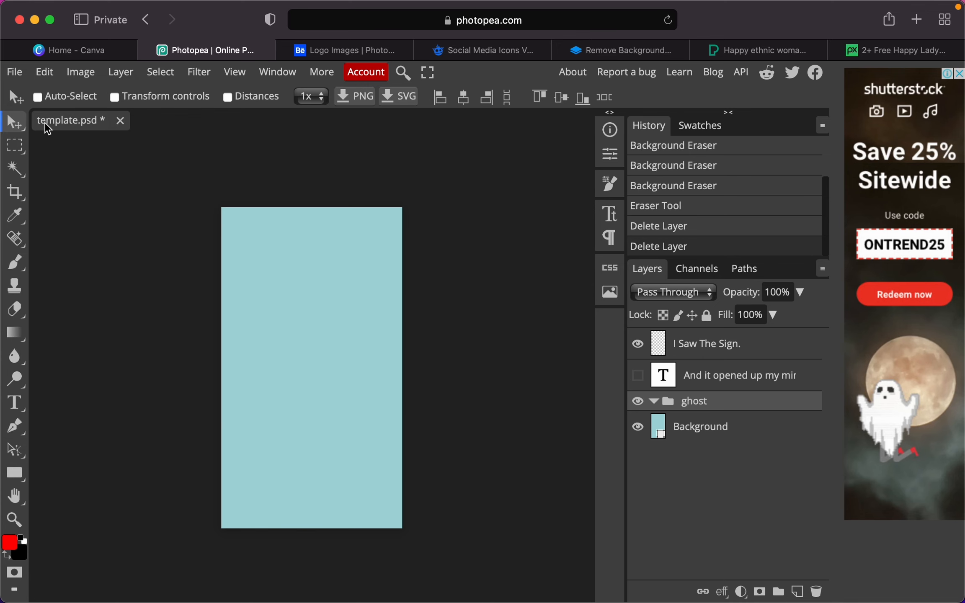
pyautogui.click(332, 253)
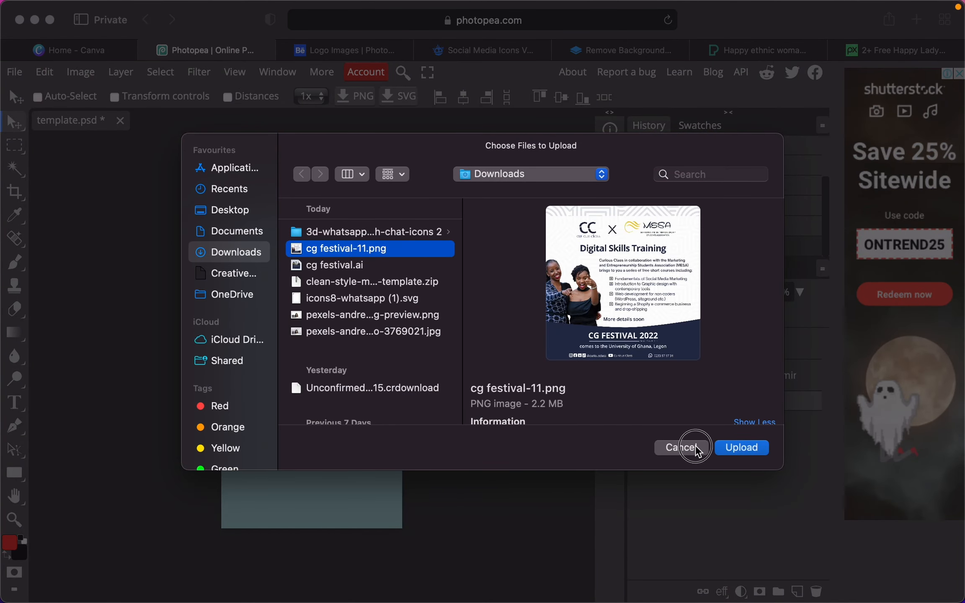
pyautogui.click(682, 447)
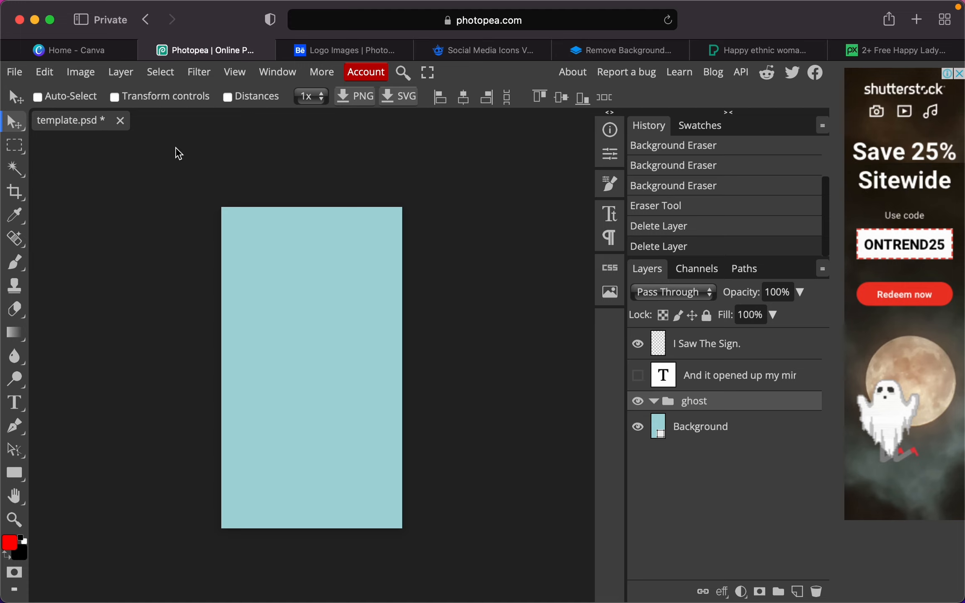
# - From the Canva home page, search templates for 'logo'
pyautogui.click(95, 50)
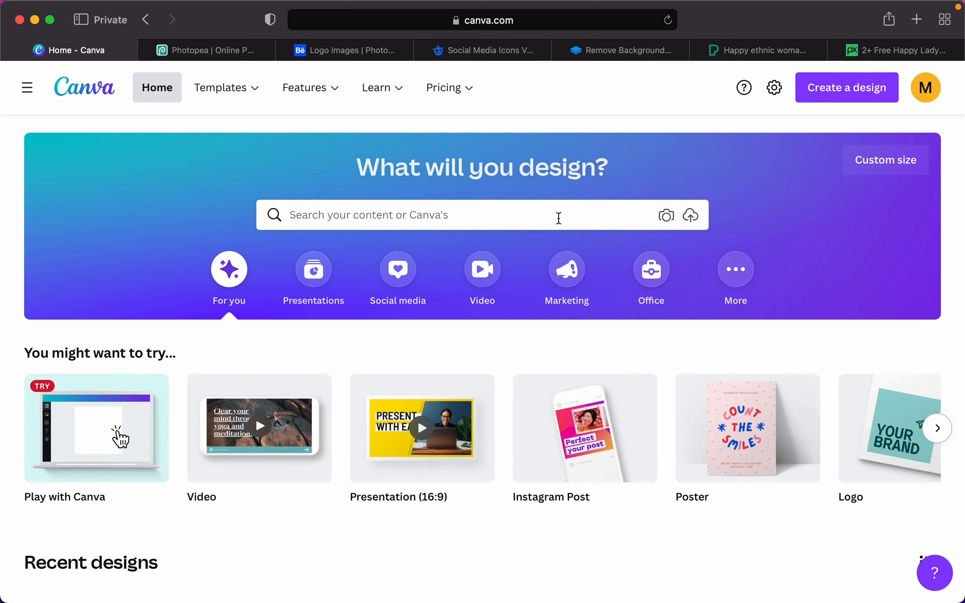
pyautogui.click(532, 215)
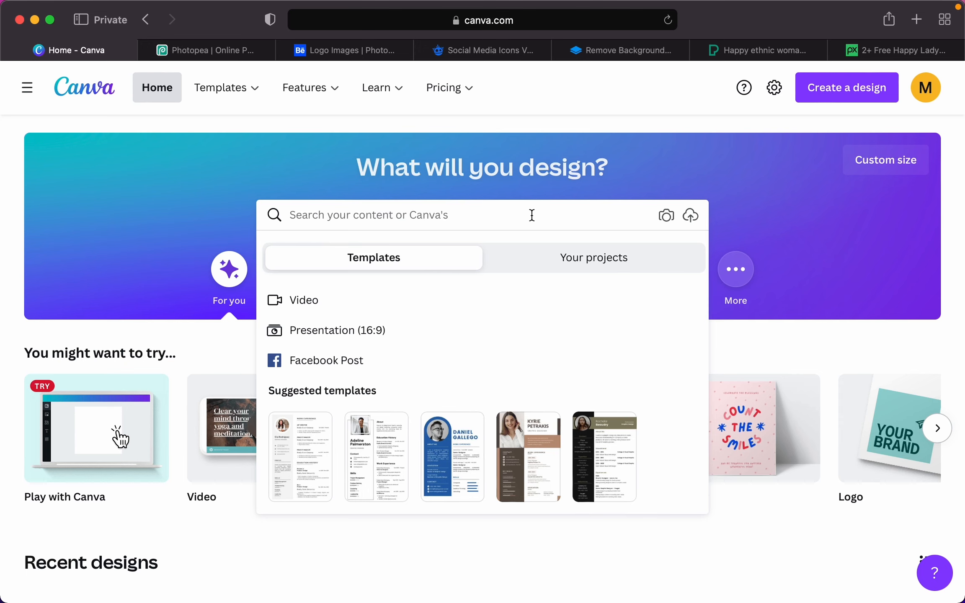
pyautogui.write('logo')
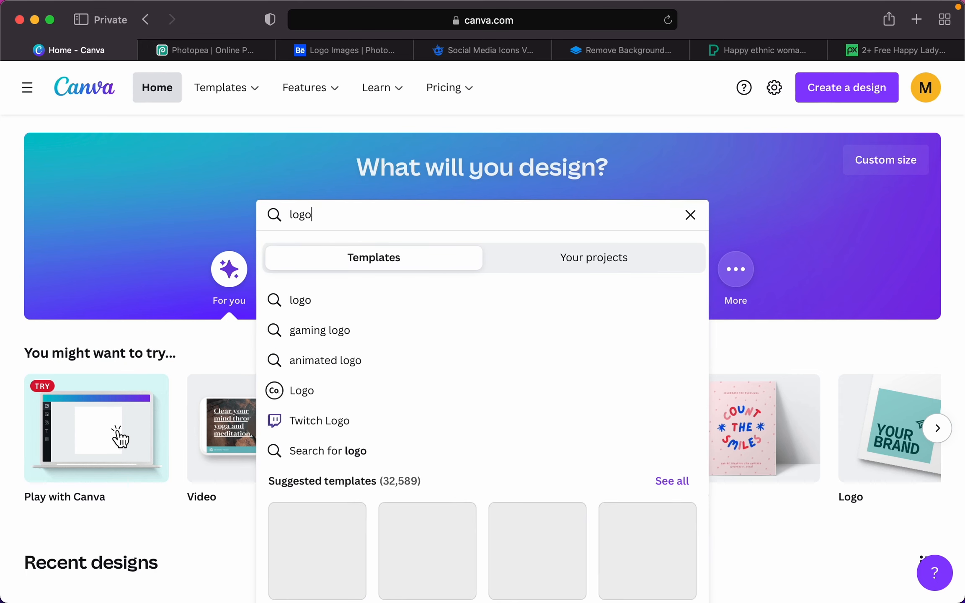
pyautogui.click(352, 300)
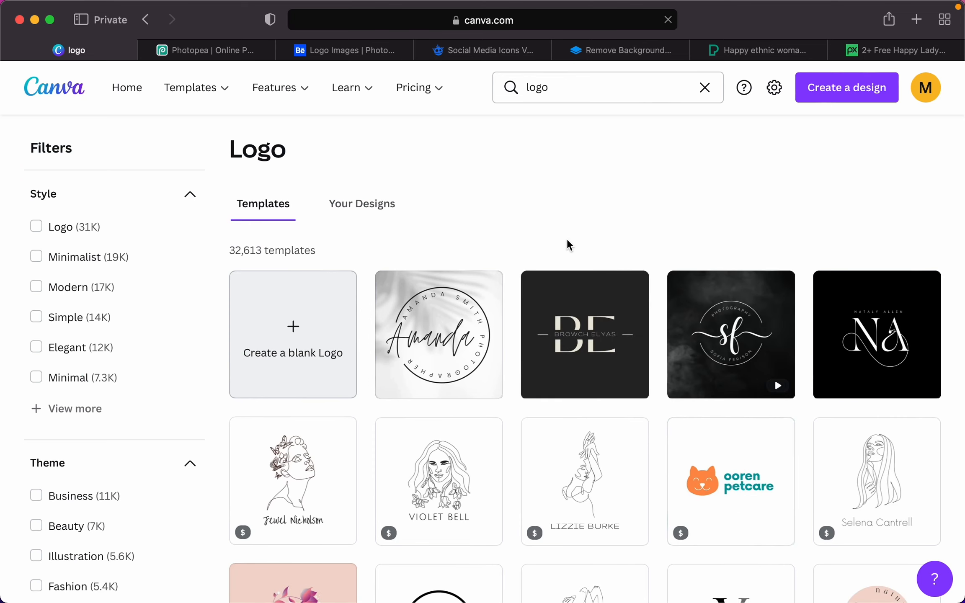
# - Filter to Minimalist and open the black-and-white elegant cursive initials logo template
pyautogui.scroll(-5, 567, 240)
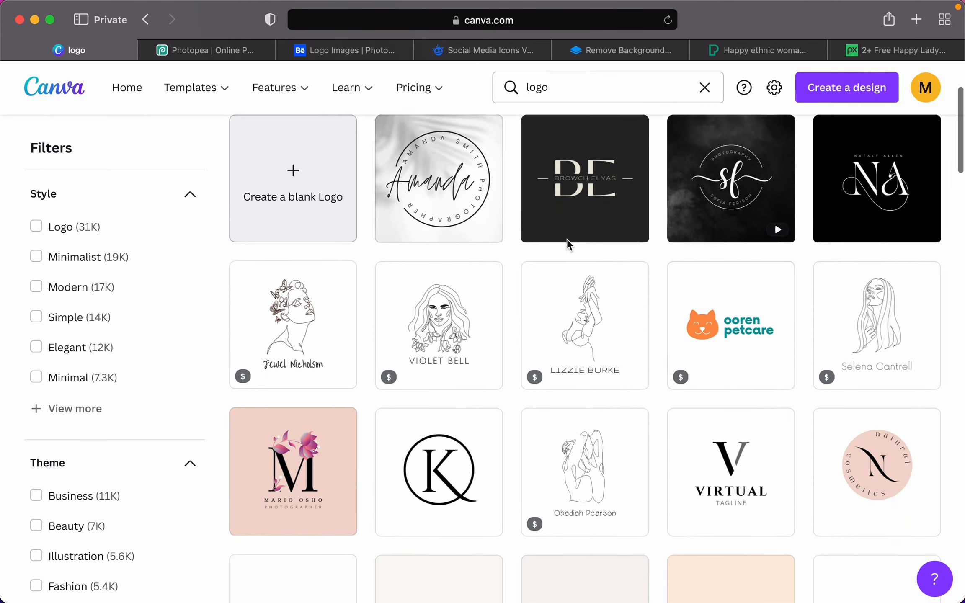
pyautogui.scroll(-1, 566, 238)
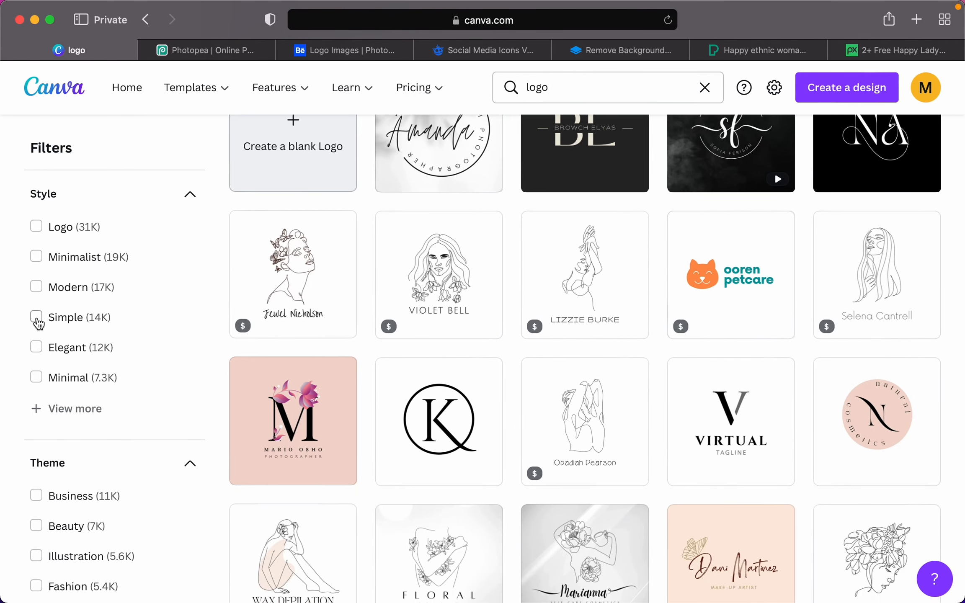
pyautogui.click(36, 258)
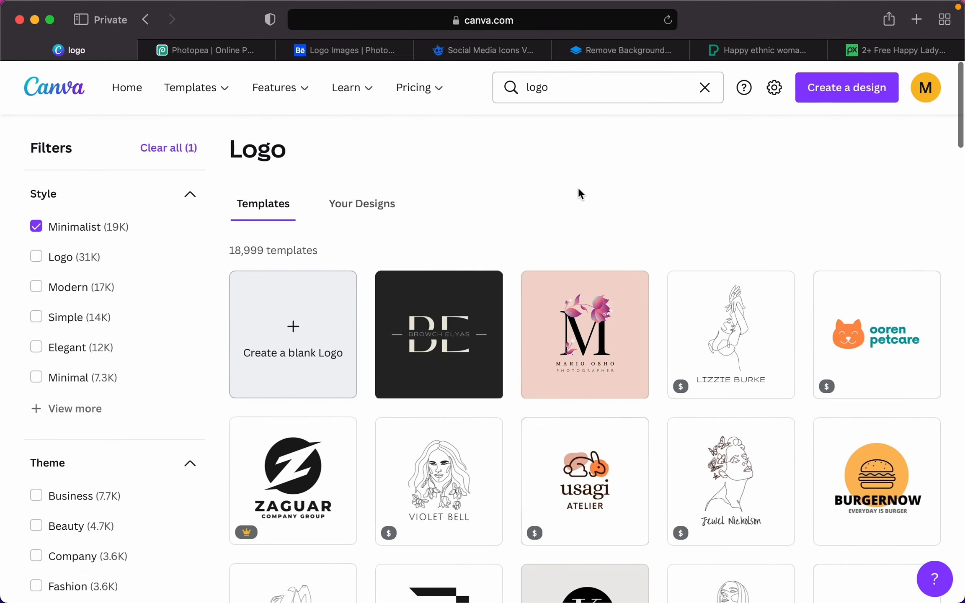
pyautogui.scroll(-2, 579, 189)
pyautogui.scroll(-4, 578, 187)
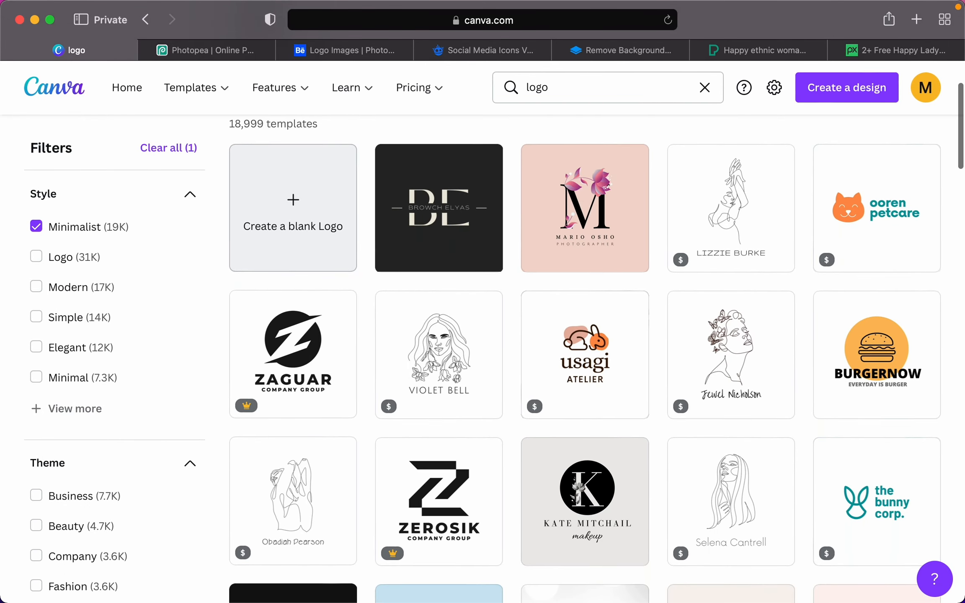
pyautogui.scroll(-4, 579, 193)
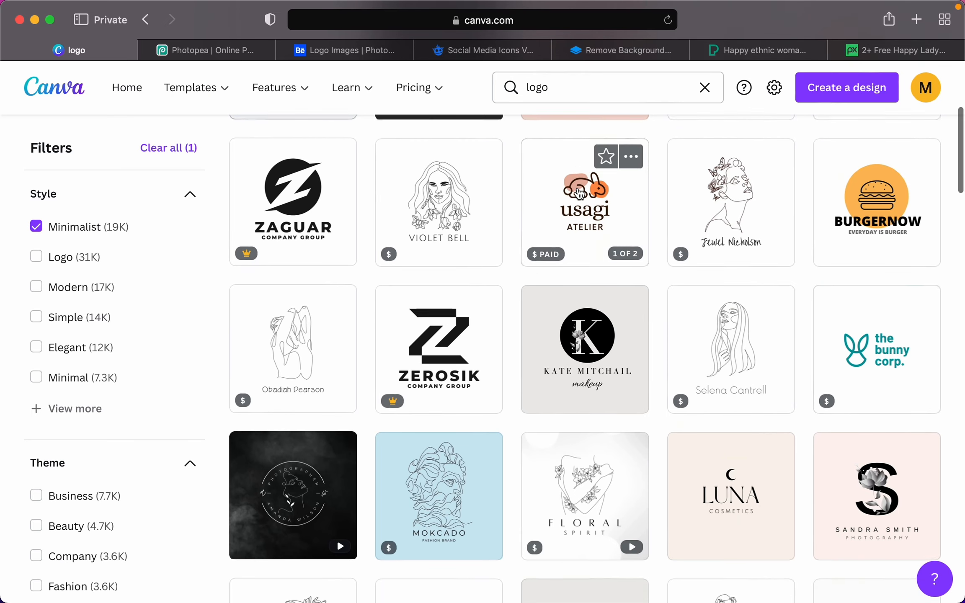
pyautogui.scroll(-1, 579, 194)
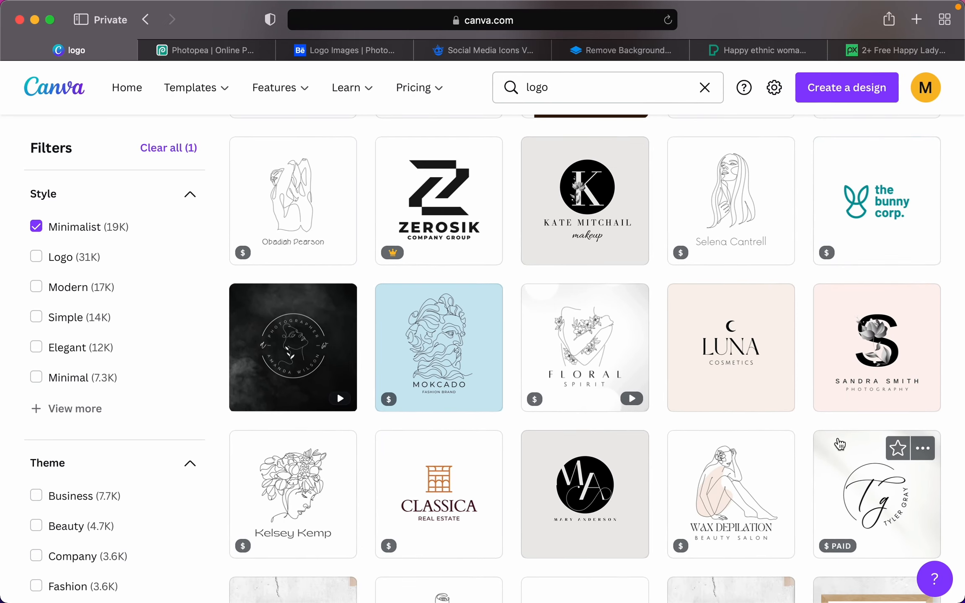
pyautogui.scroll(-3, 876, 481)
pyautogui.click(875, 393)
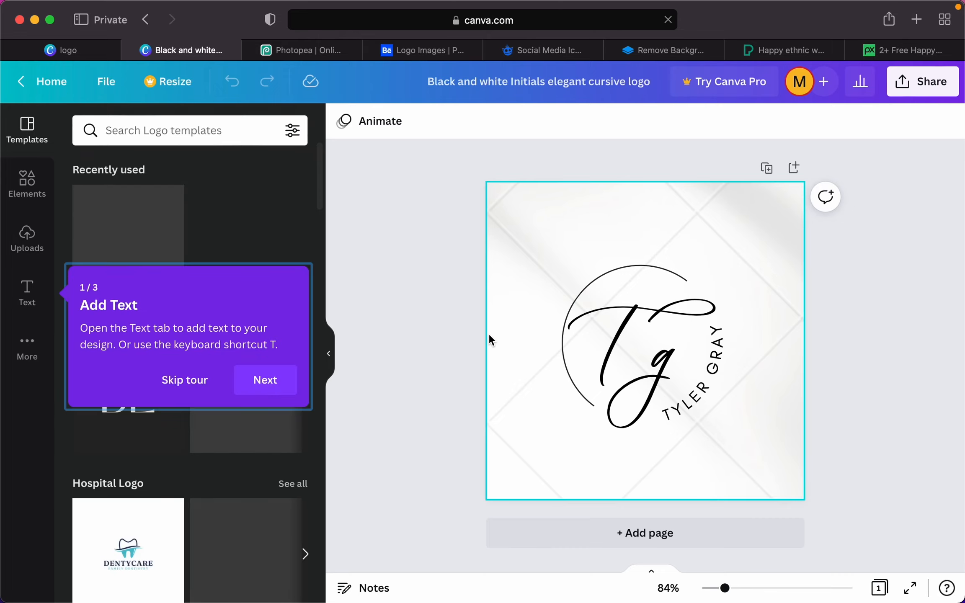
# - Dismiss the welcome tour, then select and delete the textured background photo
pyautogui.click(286, 379)
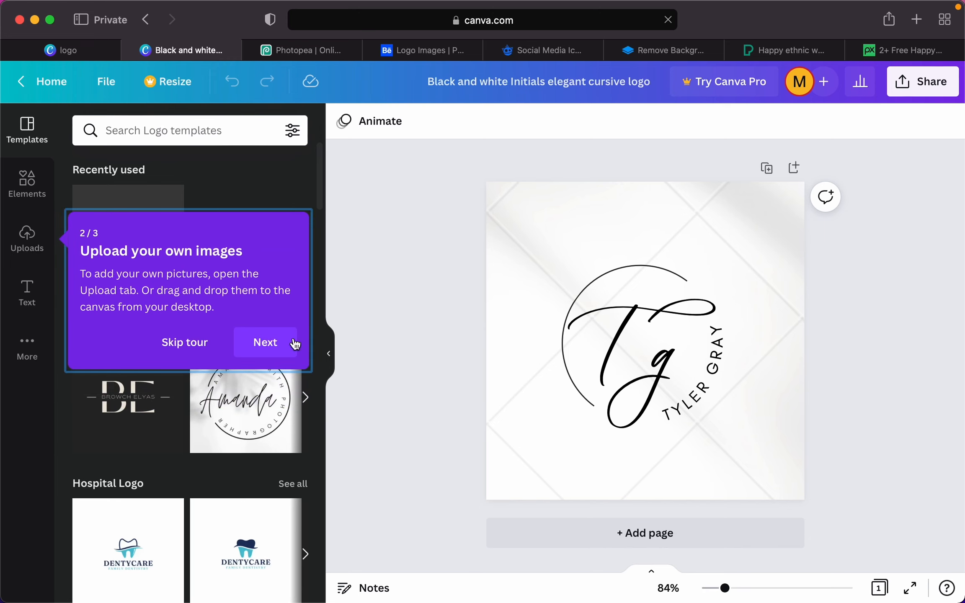
pyautogui.click(294, 343)
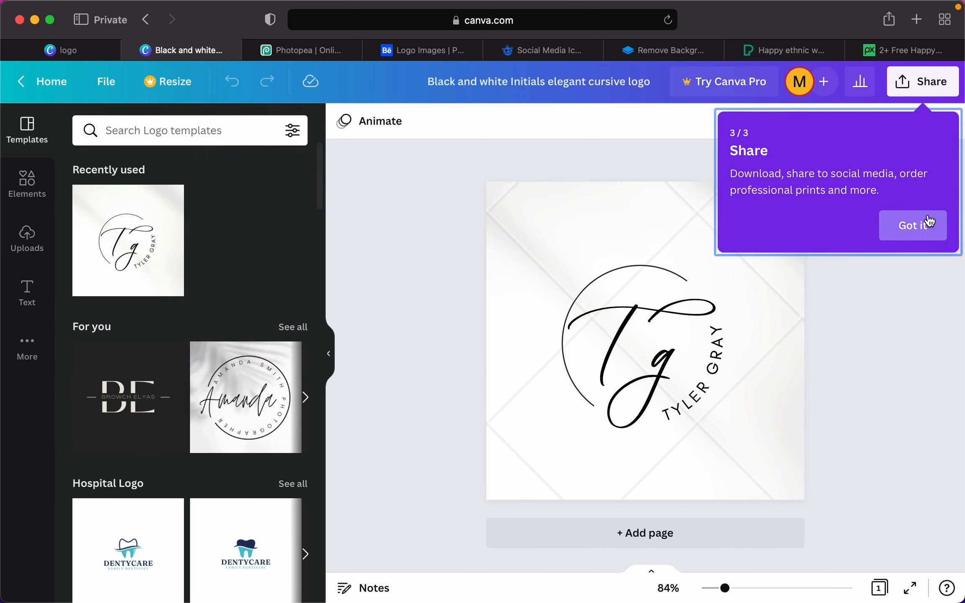
pyautogui.click(929, 222)
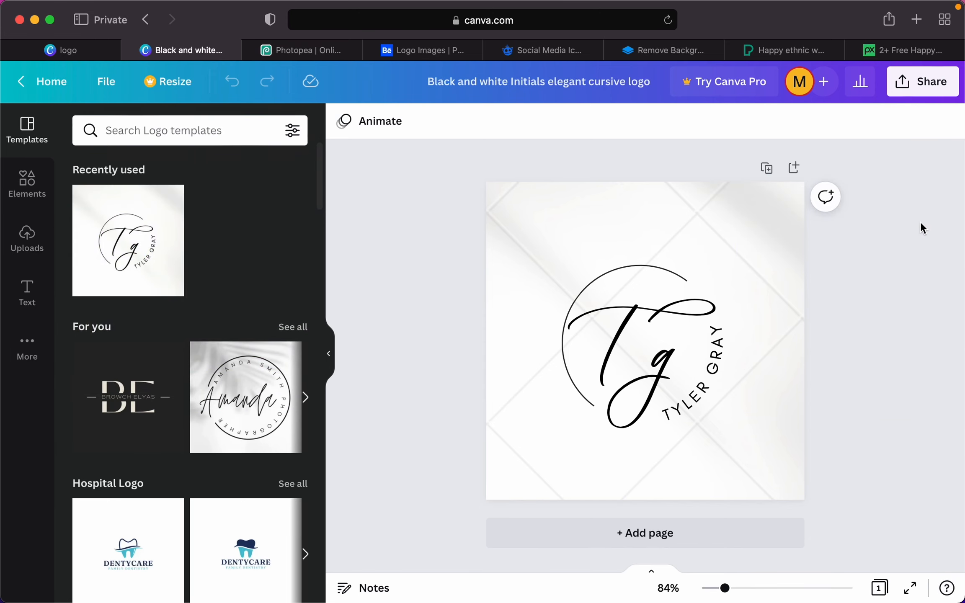
pyautogui.click(778, 242)
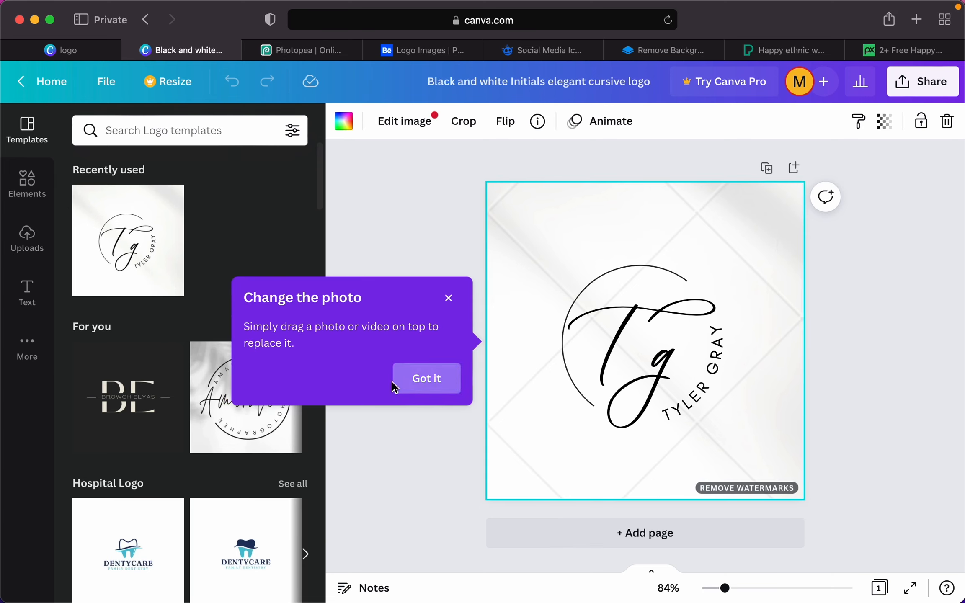
pyautogui.click(448, 298)
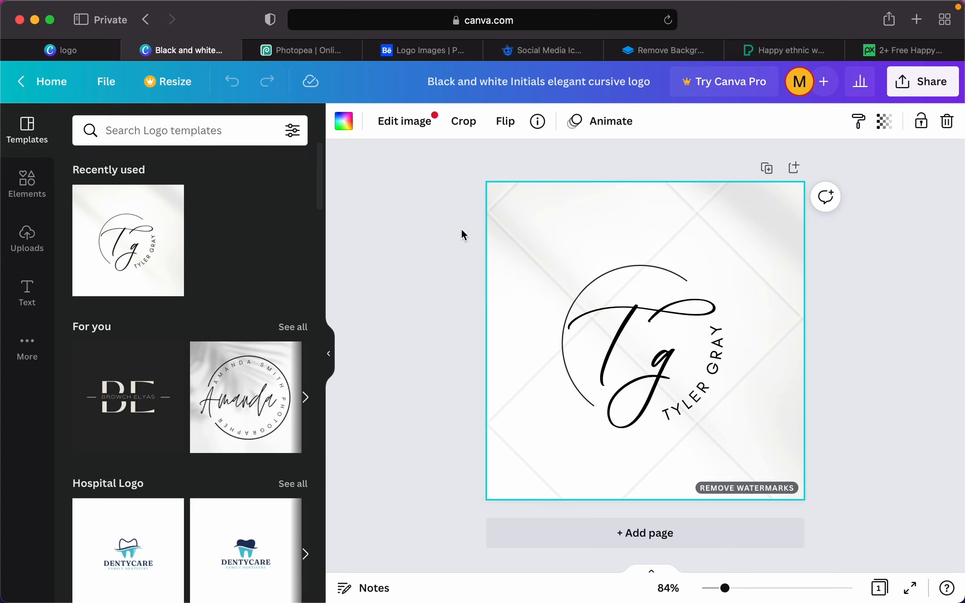
pyautogui.press('Delete')
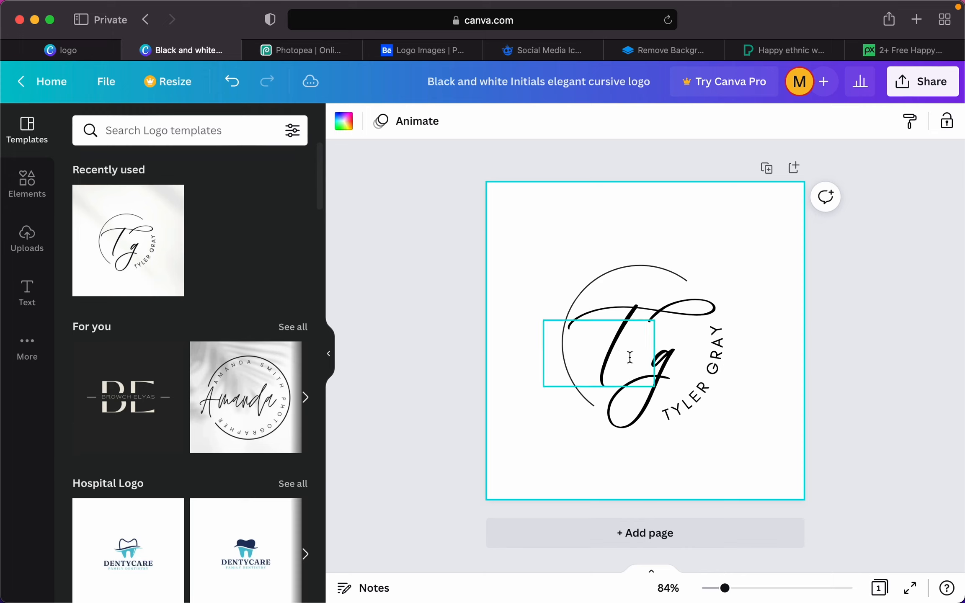
pyautogui.doubleClick(696, 397)
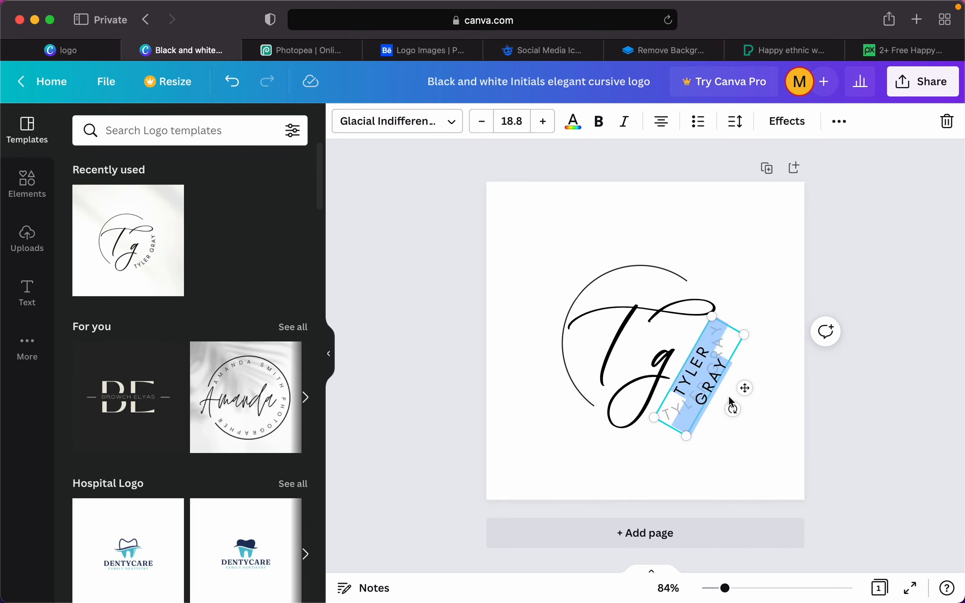
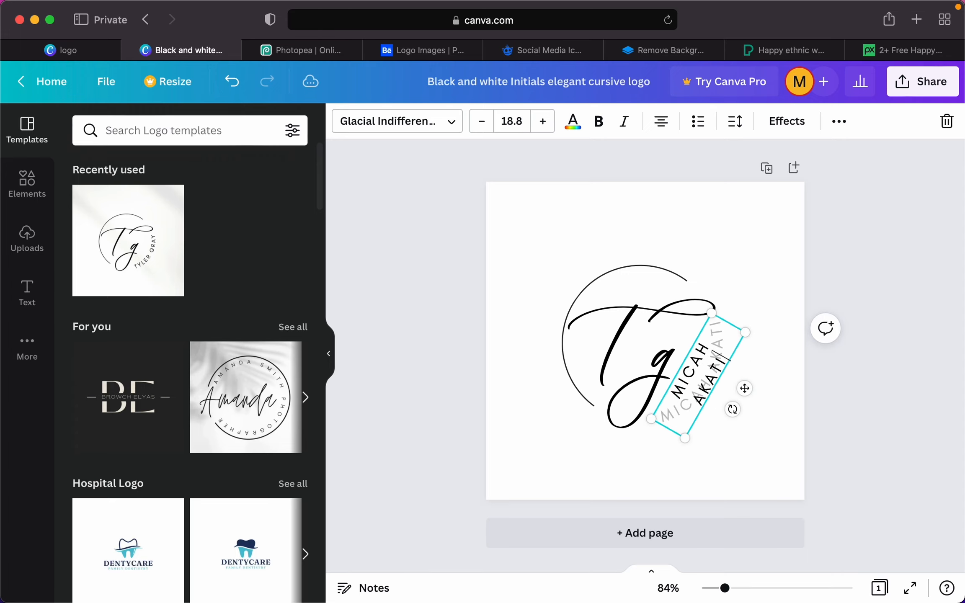
pyautogui.click(886, 316)
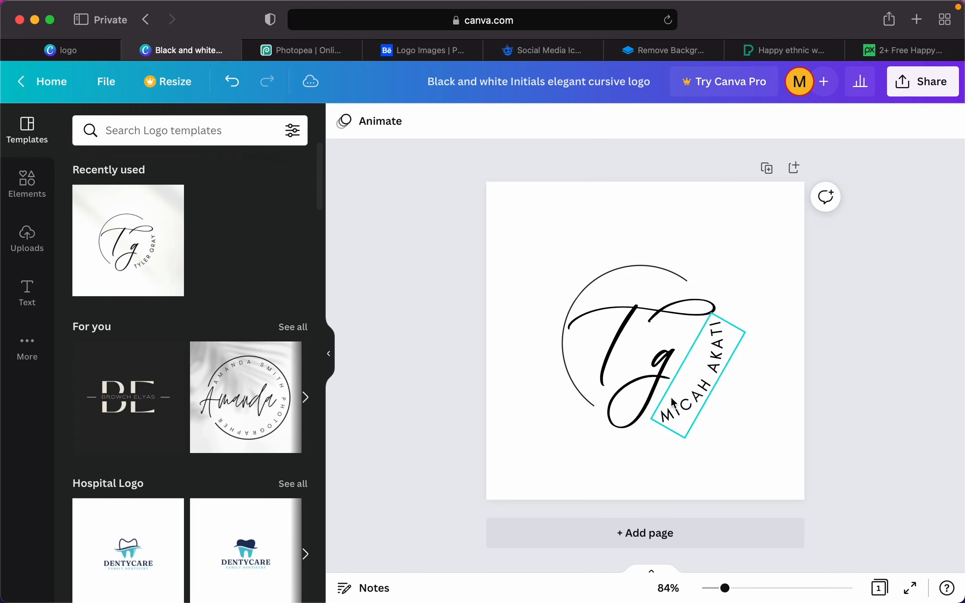
# - Change the large script initial T to 'Mh'
pyautogui.doubleClick(637, 324)
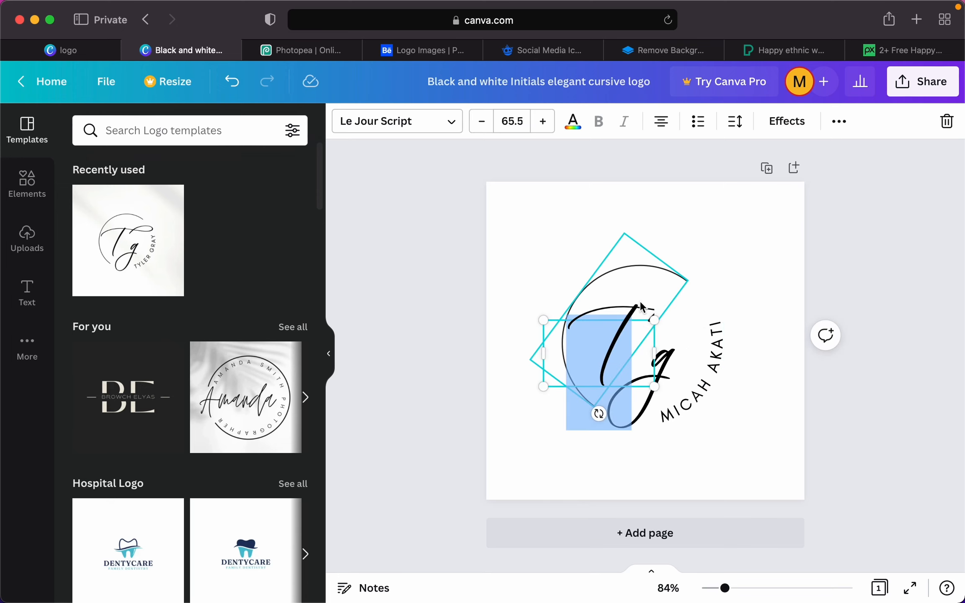
pyautogui.doubleClick(641, 306)
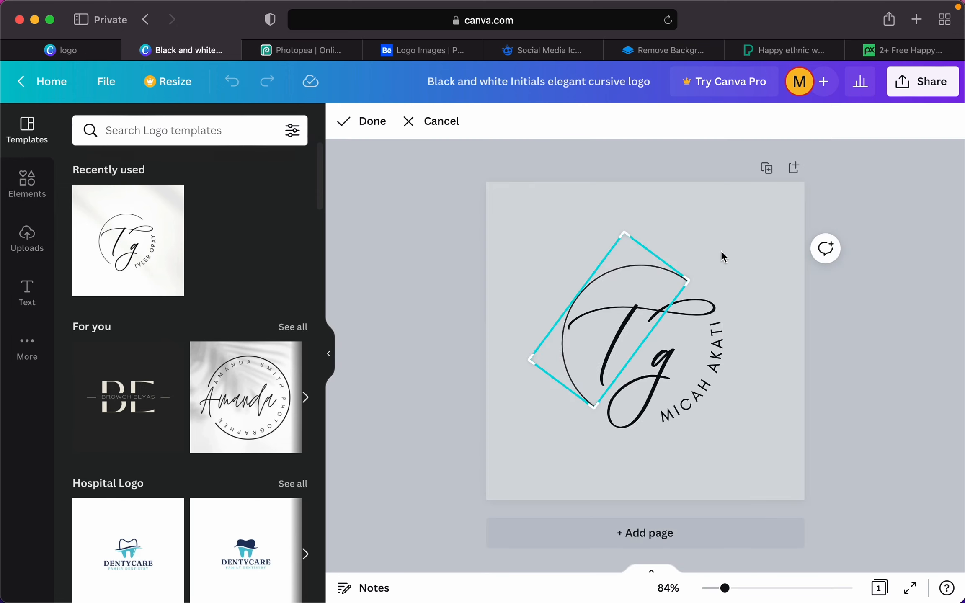
pyautogui.click(771, 237)
pyautogui.click(700, 309)
pyautogui.click(633, 317)
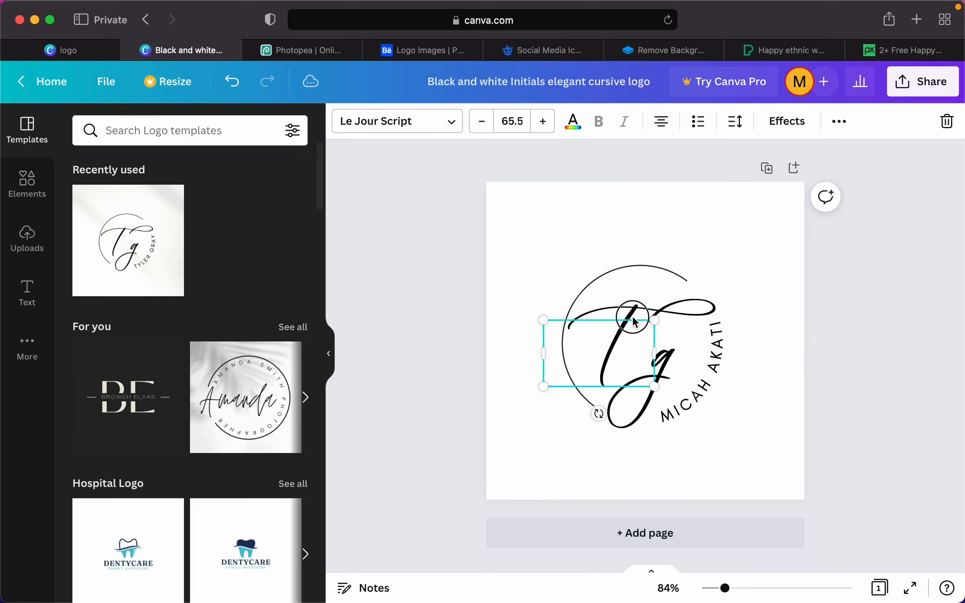
pyautogui.doubleClick(623, 338)
pyautogui.write('M')
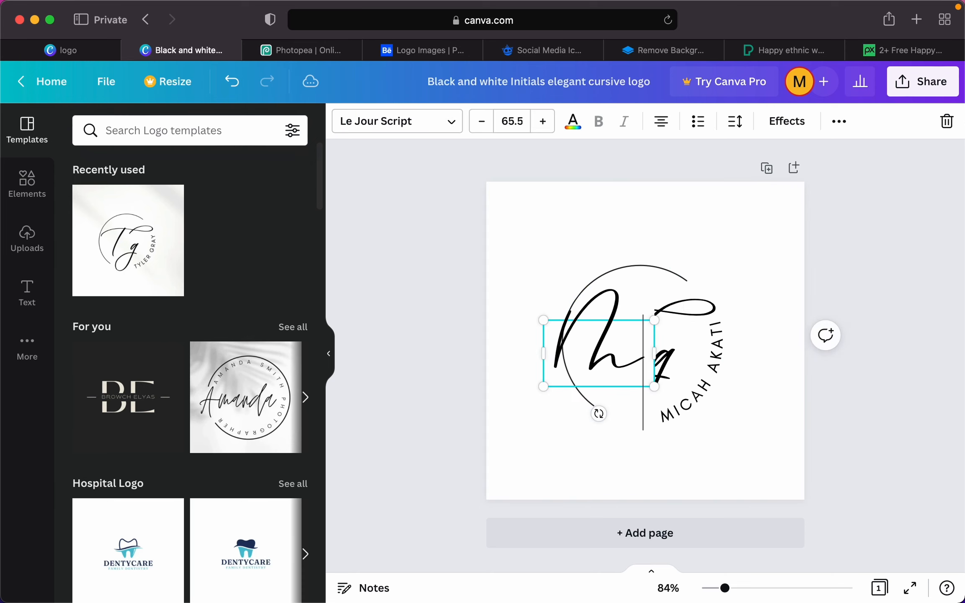
pyautogui.press('BackSpace')
pyautogui.write('h')
pyautogui.press('BackSpace')
pyautogui.write('h')
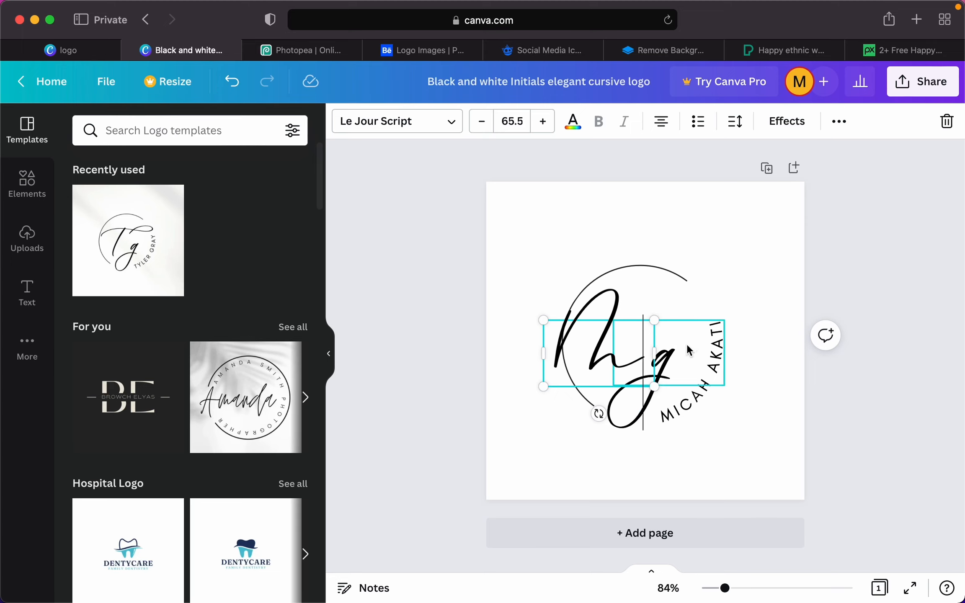
pyautogui.click(781, 278)
# - Change the script g initial to a lowercase 'a'
pyautogui.click(660, 368)
pyautogui.click(660, 368)
pyautogui.write('A')
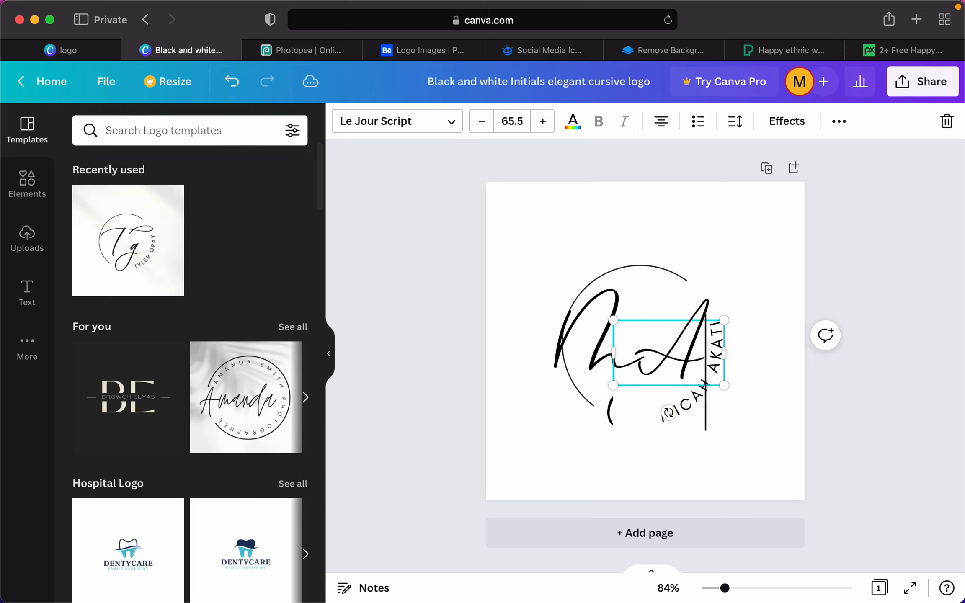
pyautogui.press('BackSpace')
pyautogui.write('a')
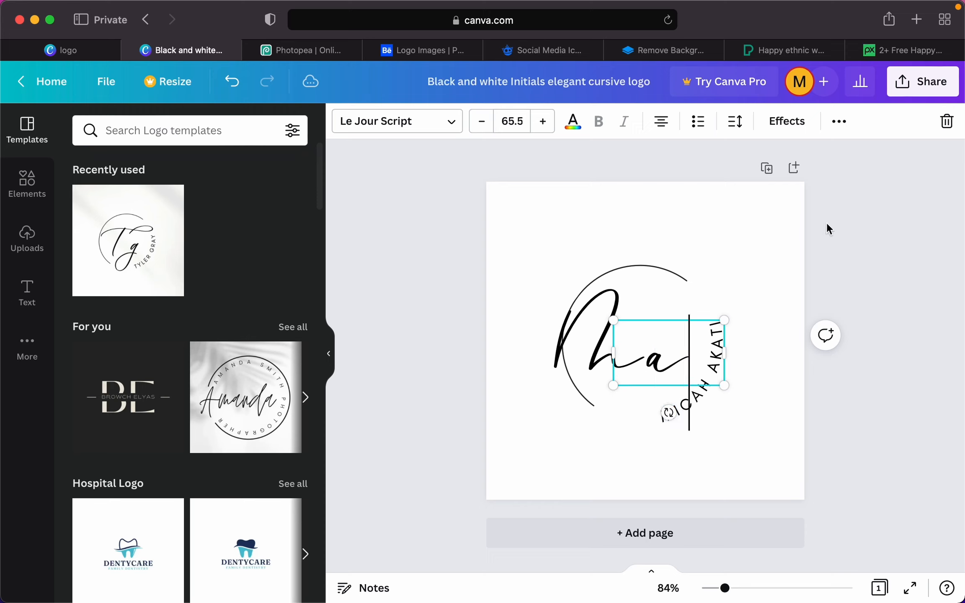
pyautogui.click(826, 223)
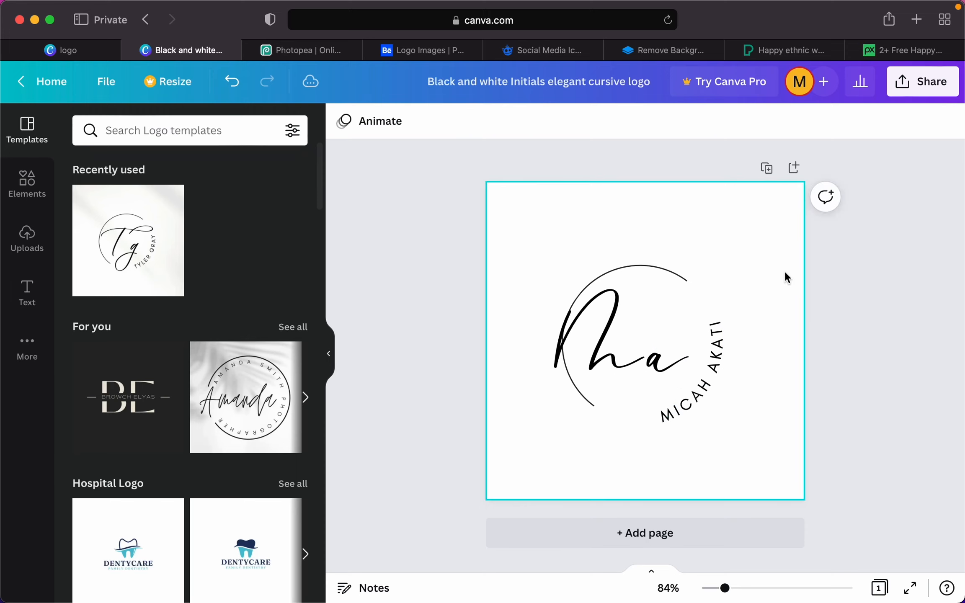
# - Delete the arc line, the Mh script text and the curved name text
pyautogui.click(663, 272)
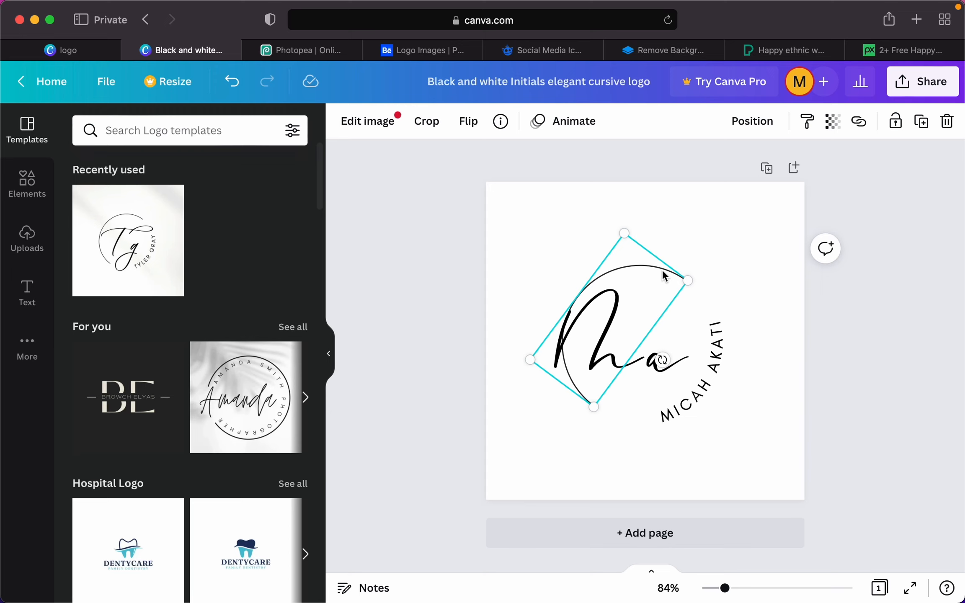
pyautogui.press('Delete')
pyautogui.click(617, 316)
pyautogui.press('Delete')
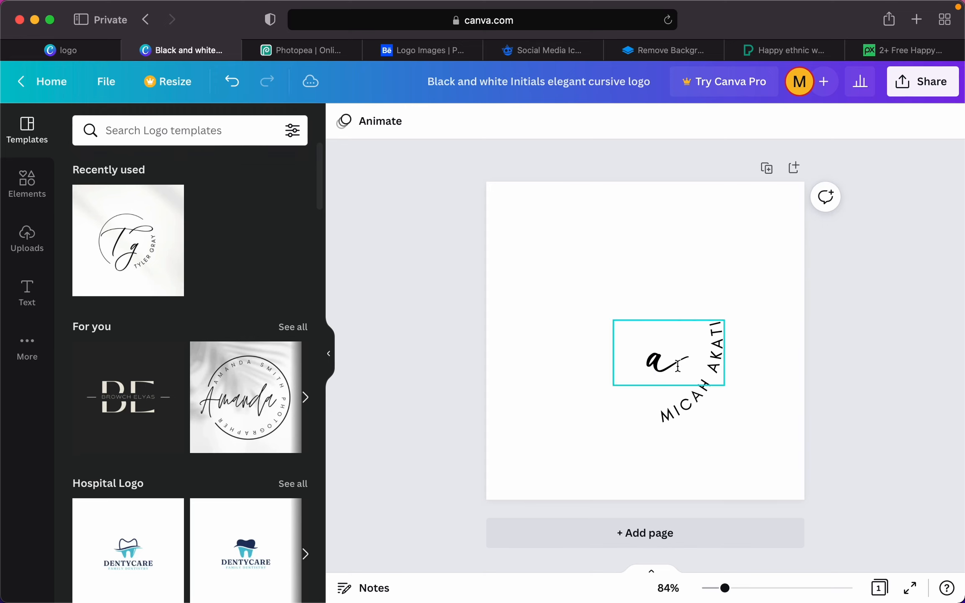
pyautogui.click(718, 373)
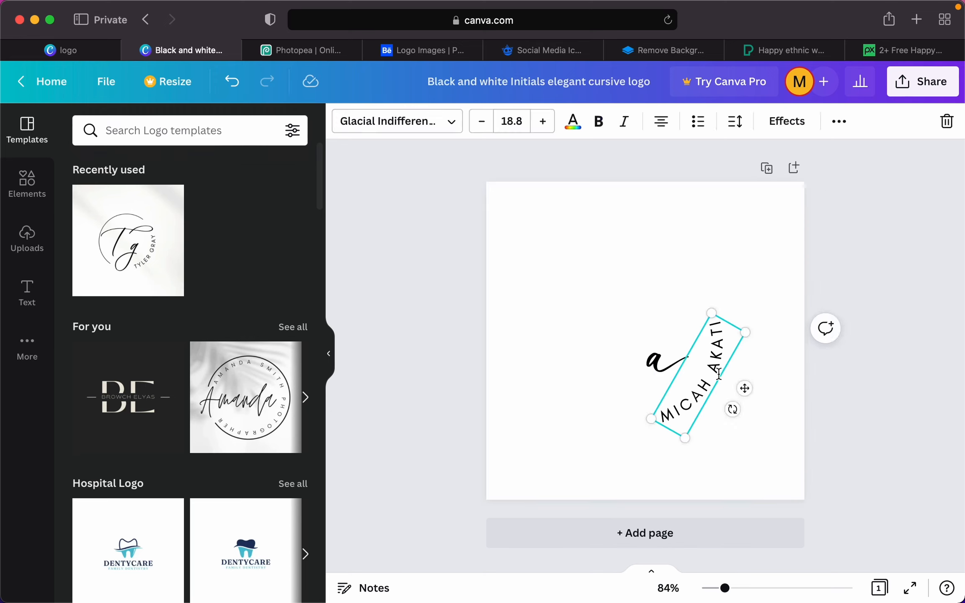
pyautogui.press('Delete')
# - Move the script 'a' up-left, type 'Micha' and widen its box to one line
pyautogui.click(662, 353)
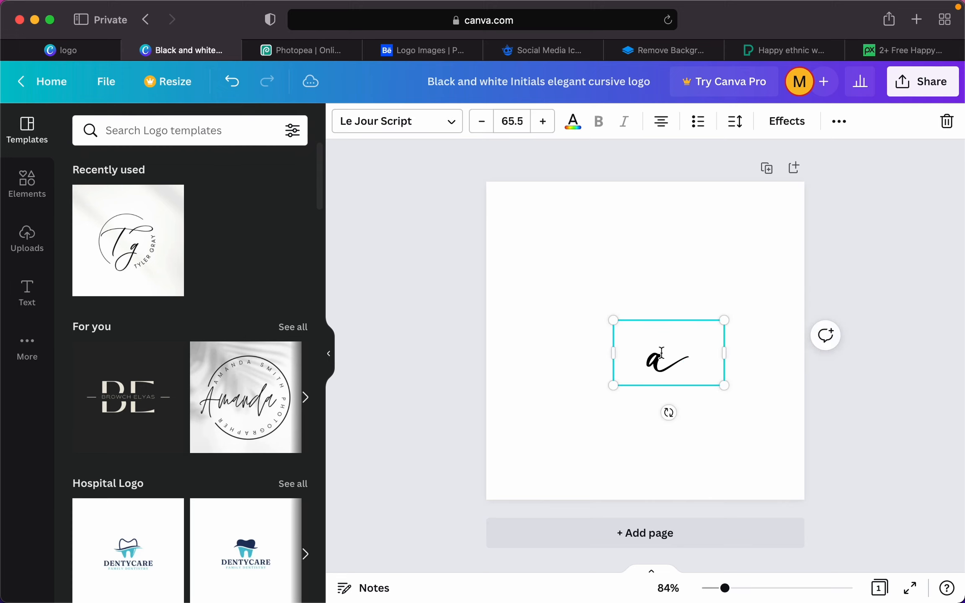
pyautogui.moveTo(657, 369); pyautogui.dragTo(635, 319)
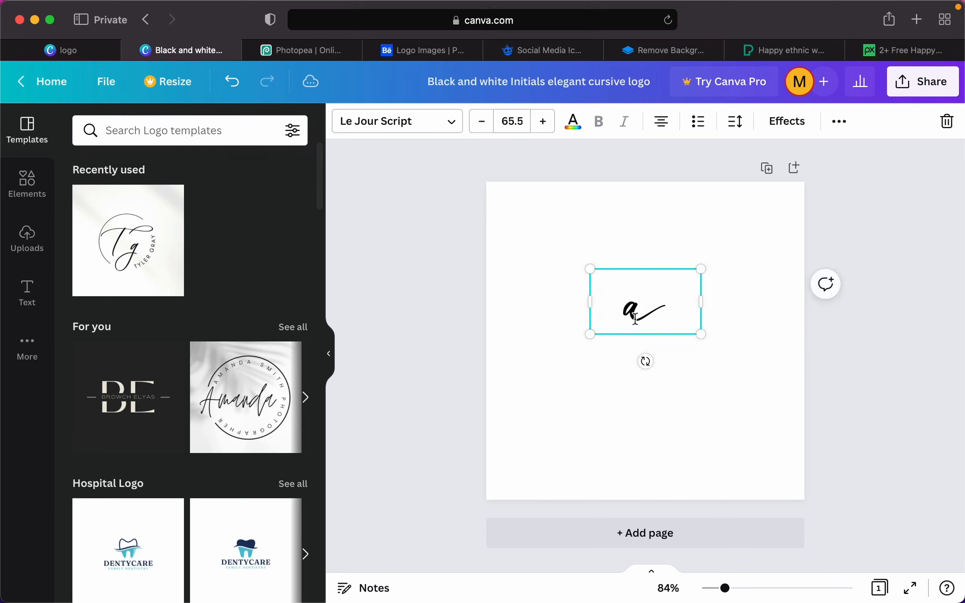
pyautogui.doubleClick(635, 319)
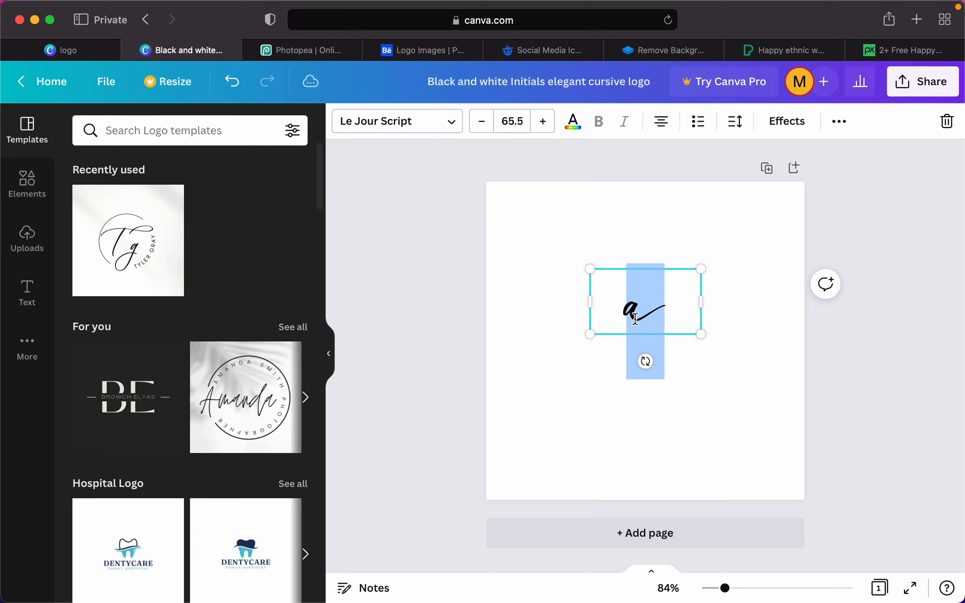
pyautogui.write('Micha')
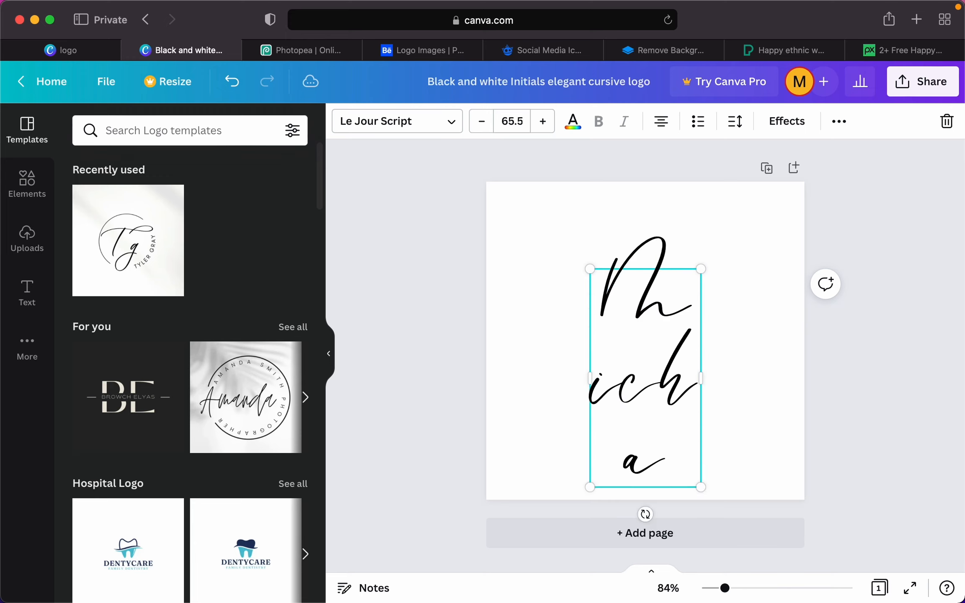
pyautogui.doubleClick(632, 325)
pyautogui.moveTo(701, 376); pyautogui.dragTo(773, 373)
pyautogui.moveTo(586, 340); pyautogui.dragTo(535, 340)
# - Fix the spelling so the wordmark reads 'Micah'
pyautogui.click(756, 300)
pyautogui.press('BackSpace')
pyautogui.press('BackSpace')
pyautogui.write('ah')
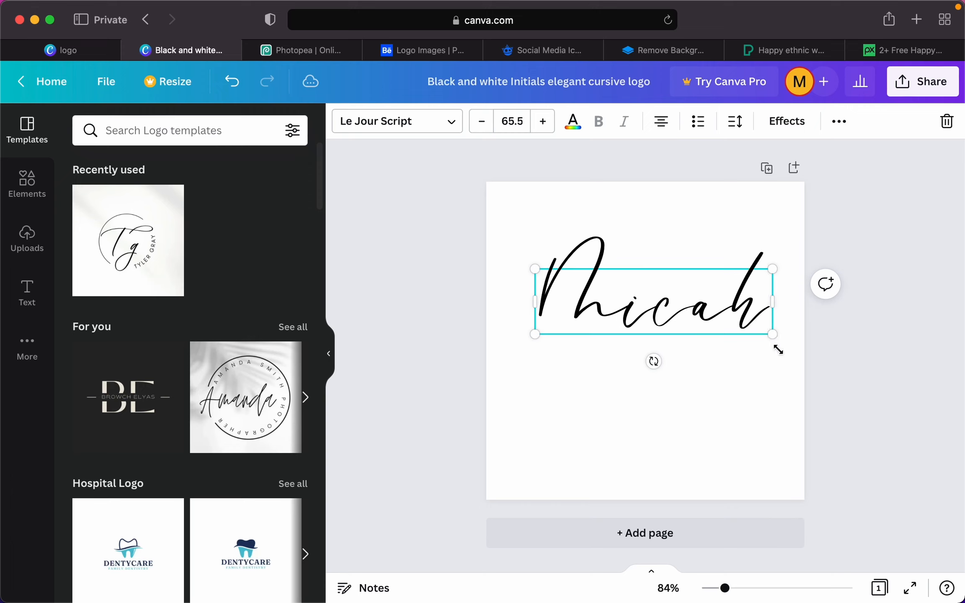
pyautogui.click(467, 250)
pyautogui.click(638, 294)
pyautogui.click(470, 265)
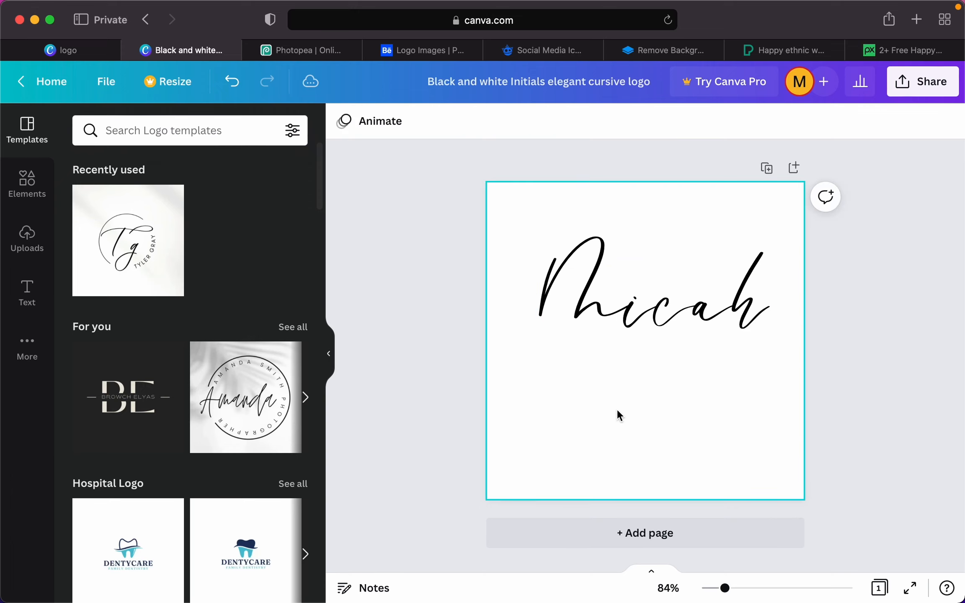
# - Move the Micah wordmark to the page centre and shrink it to size 55.3
pyautogui.moveTo(649, 312); pyautogui.dragTo(641, 353)
pyautogui.click(878, 235)
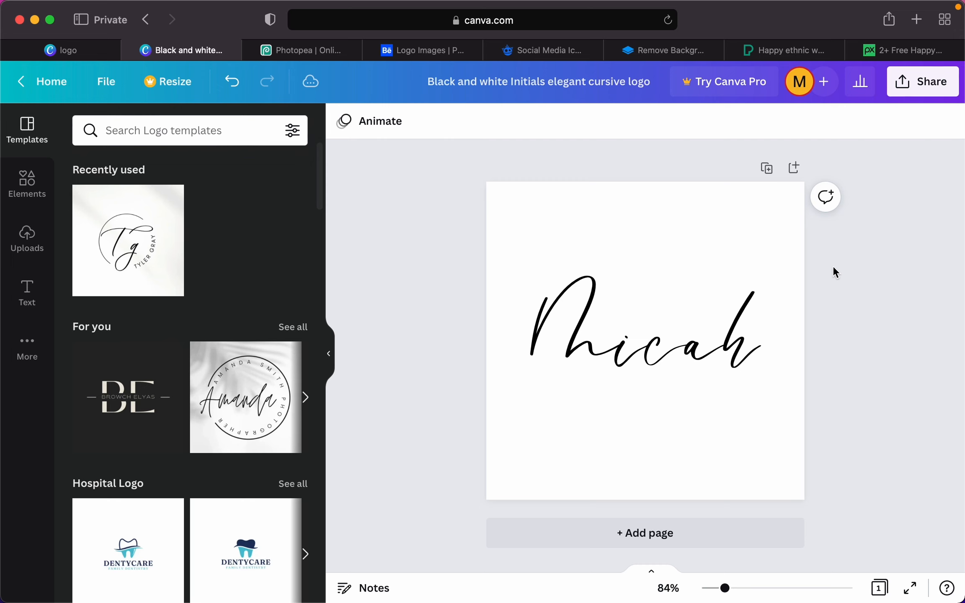
pyautogui.click(717, 334)
pyautogui.moveTo(762, 307); pyautogui.dragTo(699, 335)
pyautogui.click(887, 232)
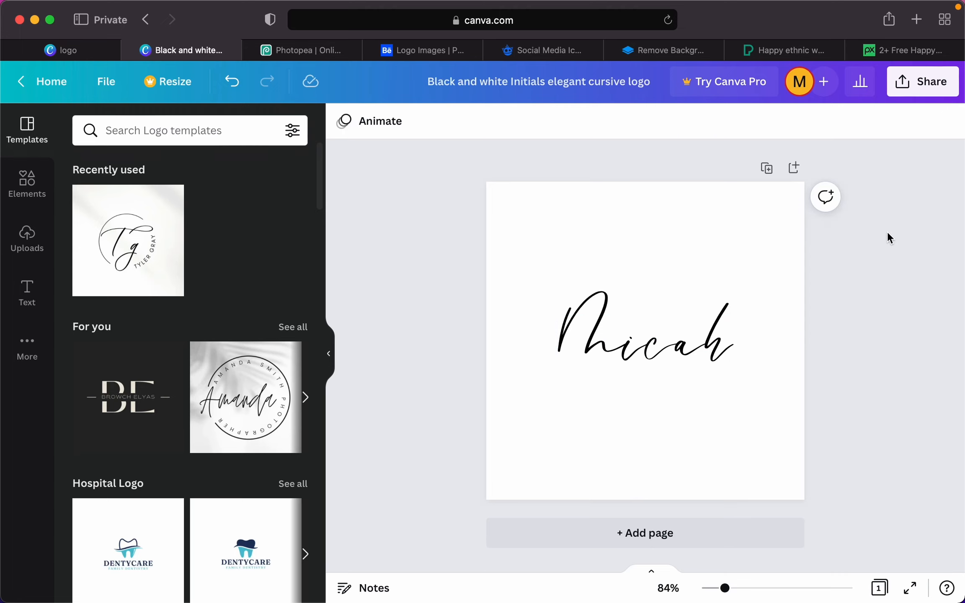
# - Rename the design 'Micah logo'
pyautogui.click(613, 71)
pyautogui.write('Micah logo')
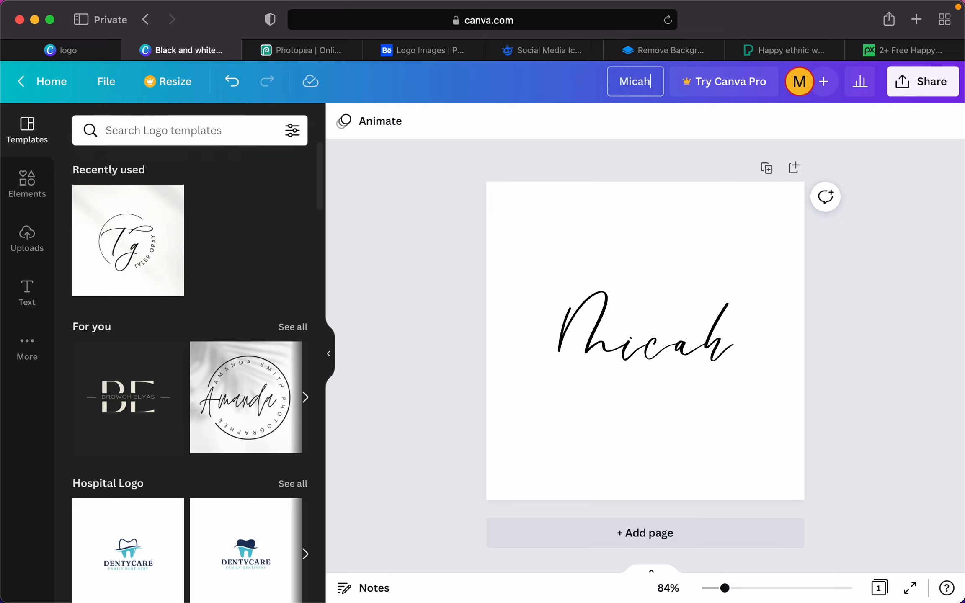
pyautogui.click(882, 392)
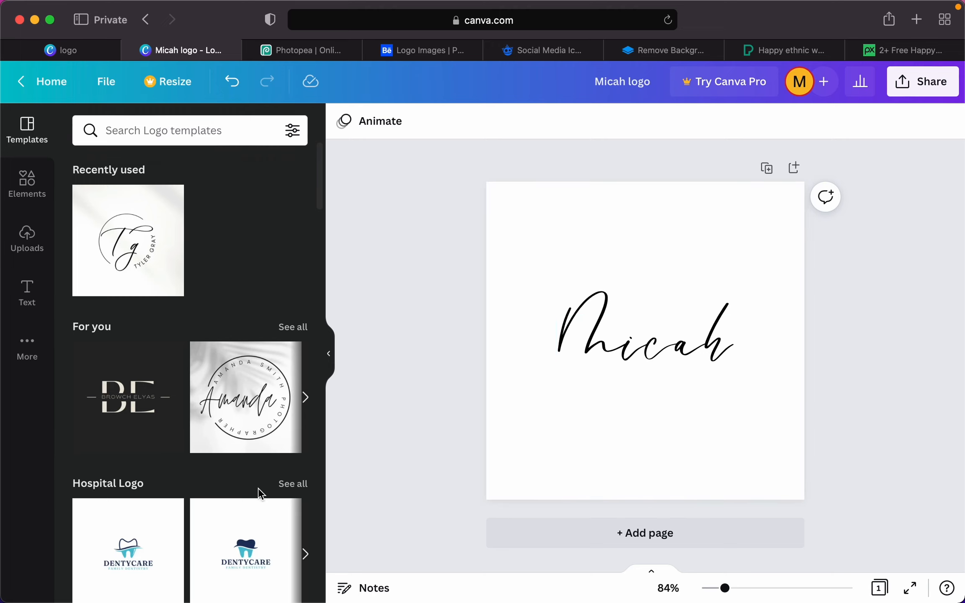
# - Add a second page and apply the white DENTYCARE dental clinic logo template
pyautogui.scroll(-5, 259, 493)
pyautogui.click(604, 543)
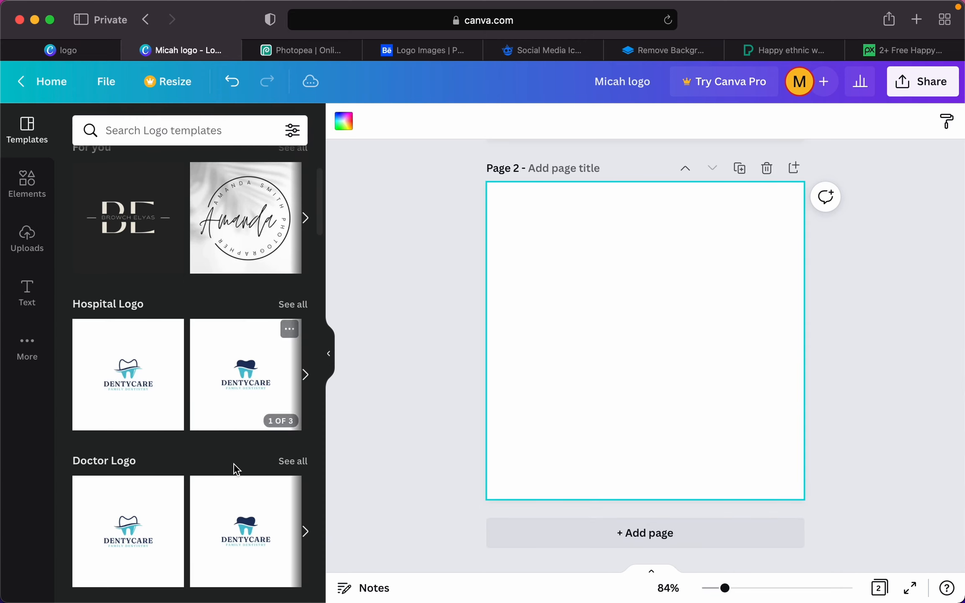
pyautogui.click(247, 408)
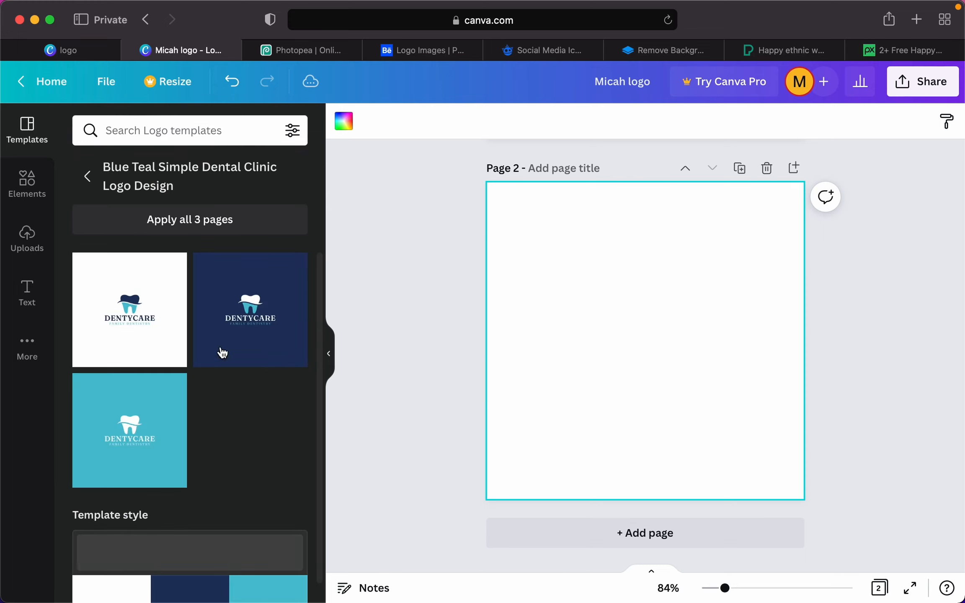
pyautogui.click(143, 318)
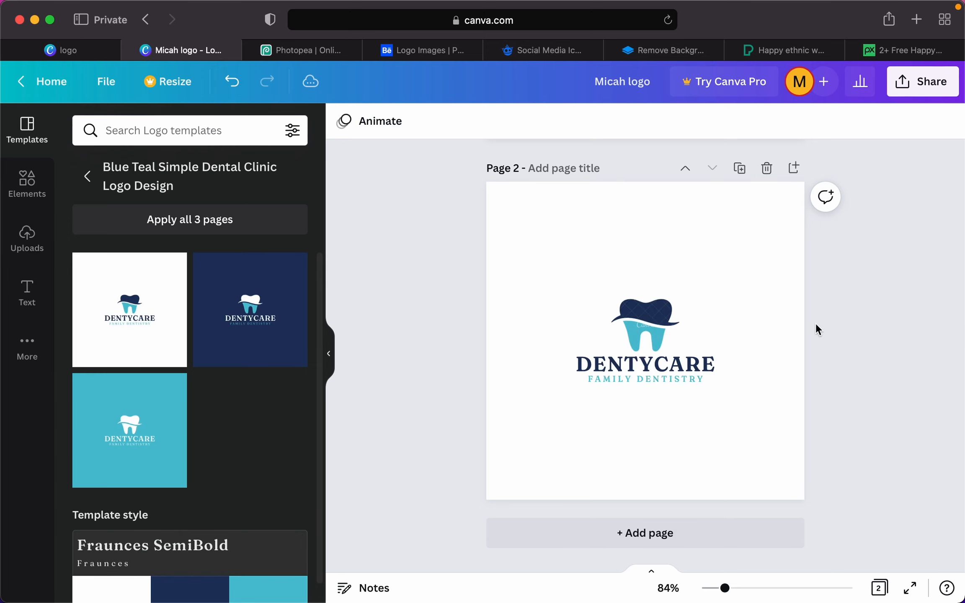
# - Ungroup the DENTYCARE logo and select its tooth image
pyautogui.click(639, 334)
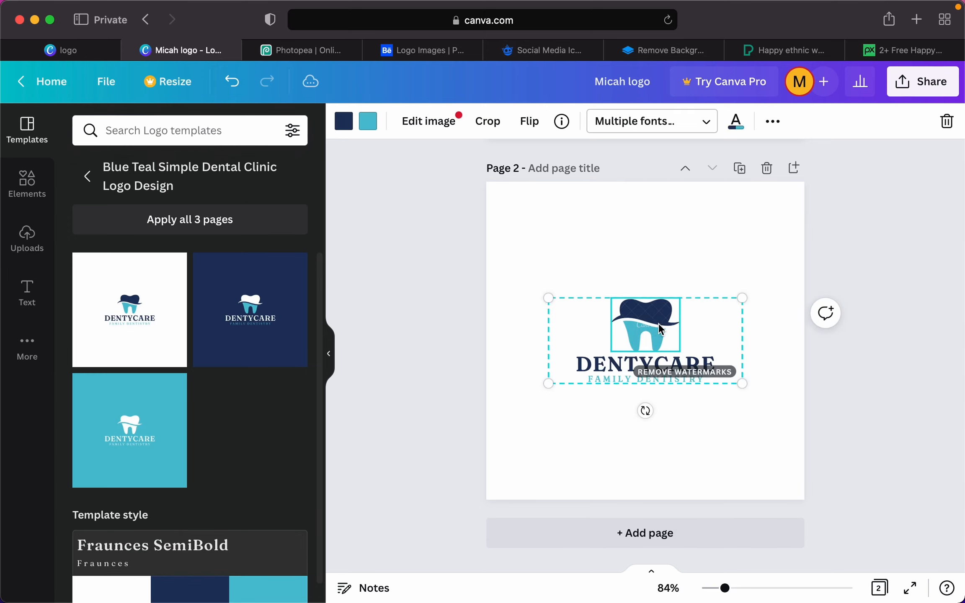
pyautogui.rightClick(673, 354)
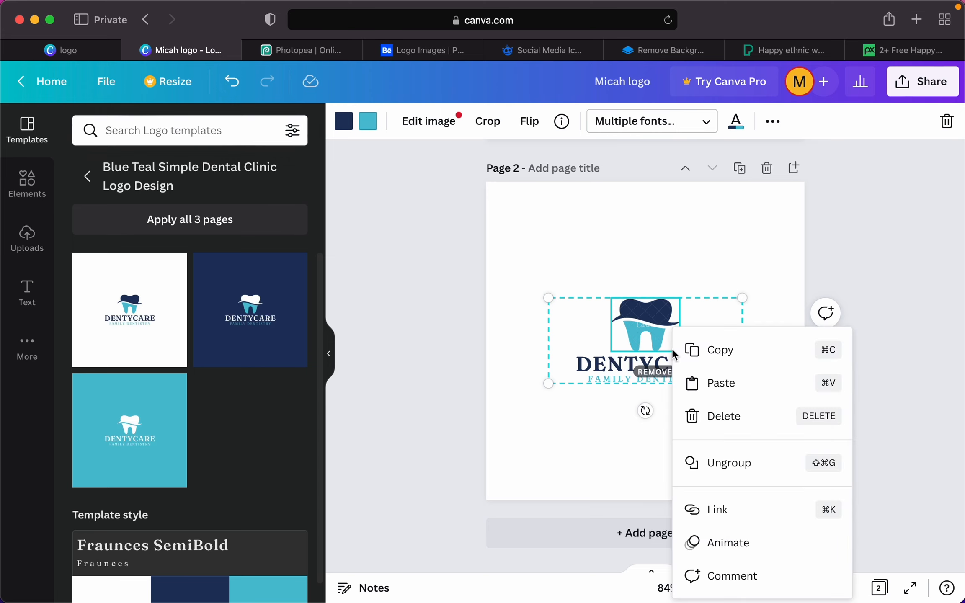
pyautogui.click(733, 465)
pyautogui.click(882, 358)
pyautogui.click(655, 319)
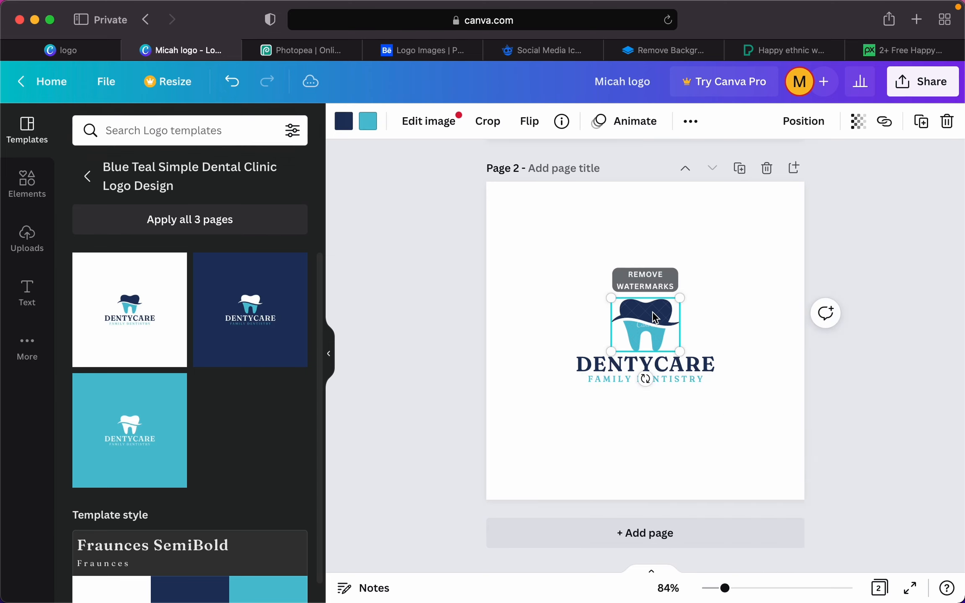
# - Undo the accidental deletion of page 2 and reselect the tooth image
pyautogui.click(768, 168)
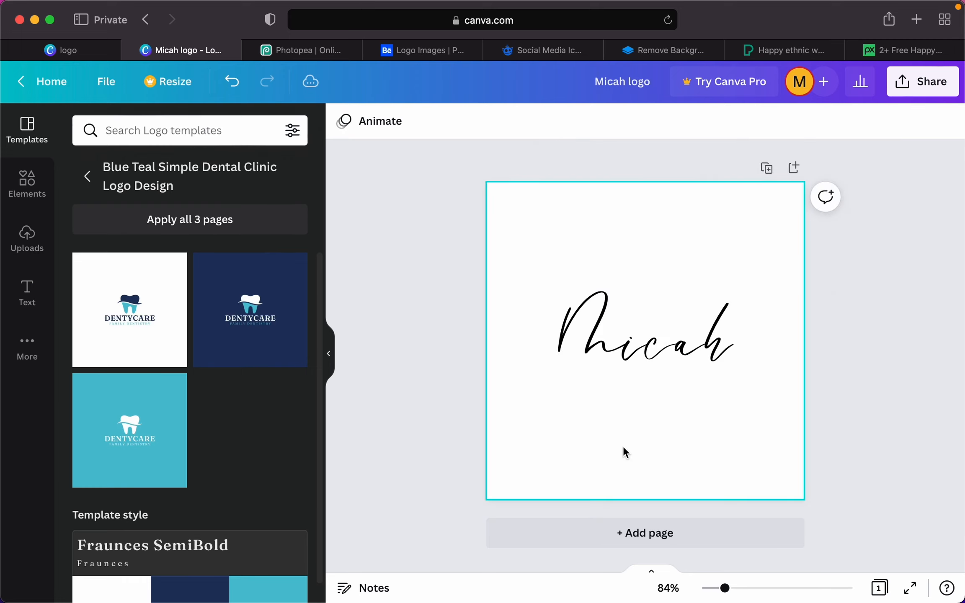
pyautogui.press('super+z')
pyautogui.scroll(-10, 618, 477)
pyautogui.click(657, 322)
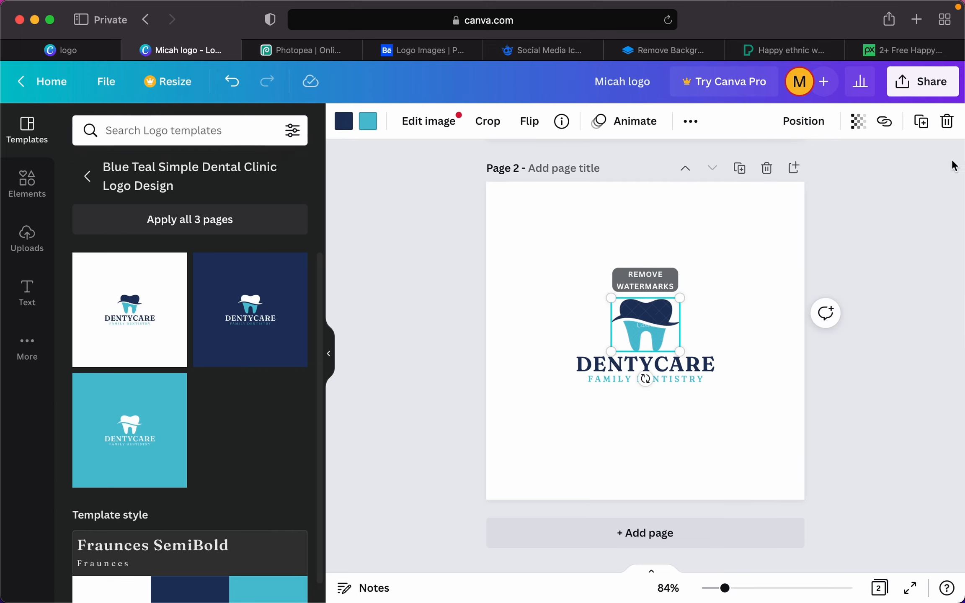
# - Delete the original tooth image and add the blue circular tooth graphic from an Elements search for 'tooth'
pyautogui.click(946, 122)
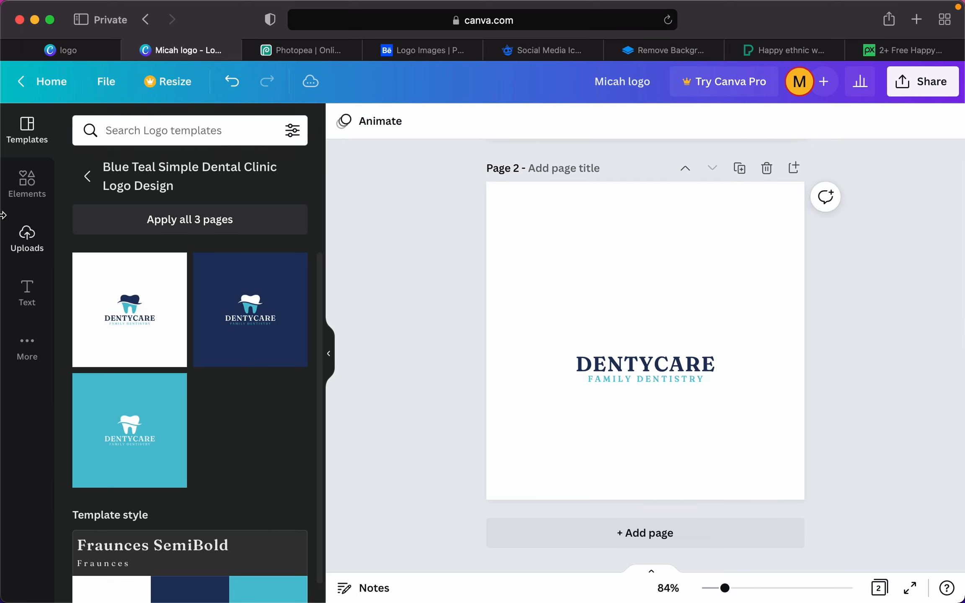
pyautogui.click(27, 182)
pyautogui.click(137, 131)
pyautogui.write('tooth')
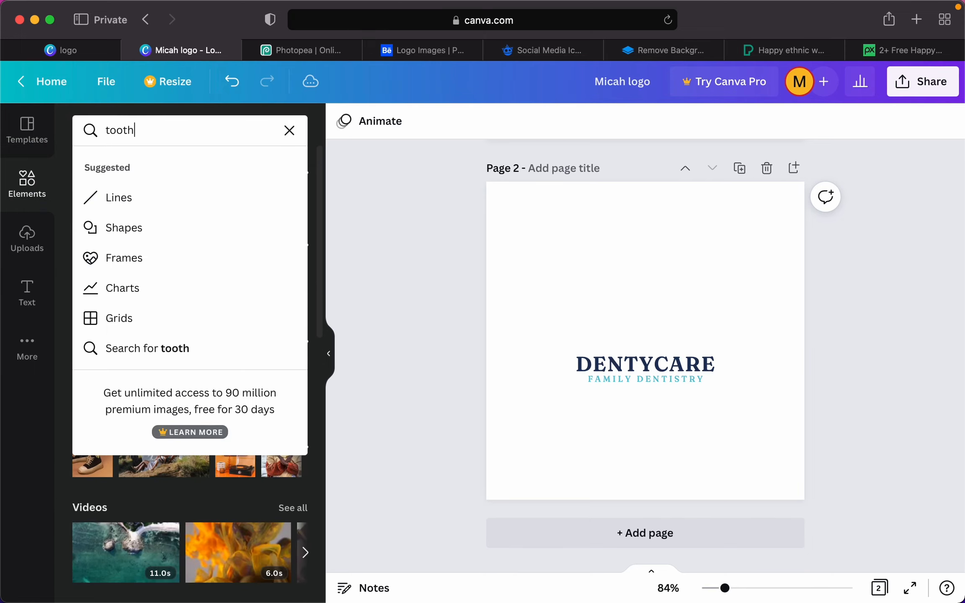
pyautogui.press('Return')
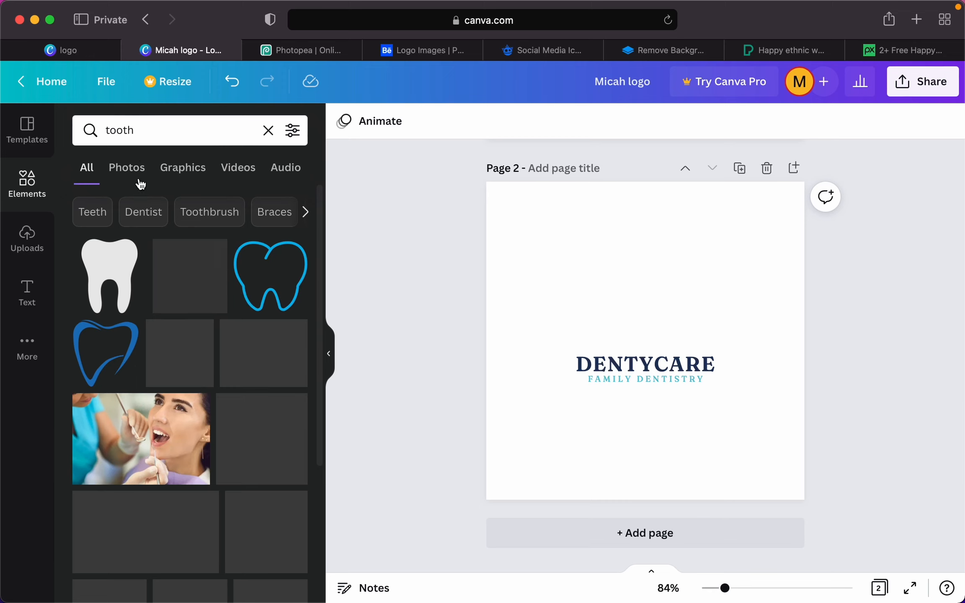
pyautogui.click(208, 284)
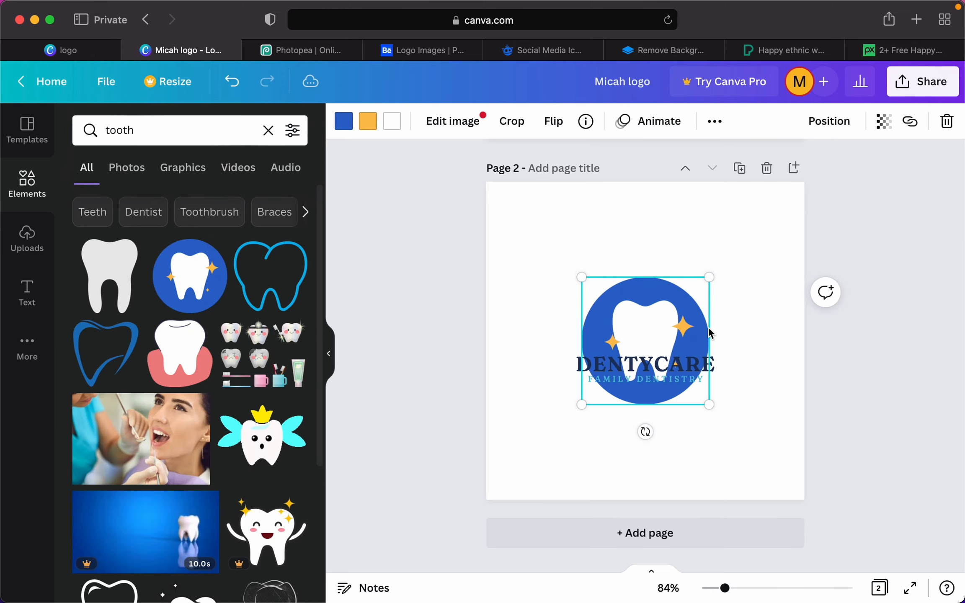
# - Shrink the new tooth graphic and centre it above the DENTYCARE wordmark
pyautogui.moveTo(707, 406); pyautogui.dragTo(669, 365)
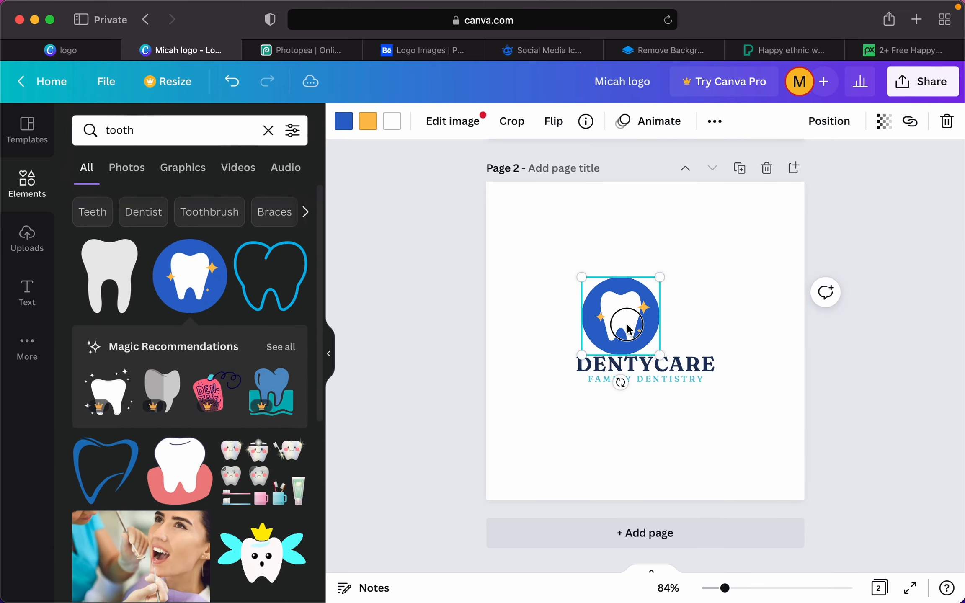
pyautogui.moveTo(630, 329); pyautogui.dragTo(655, 325)
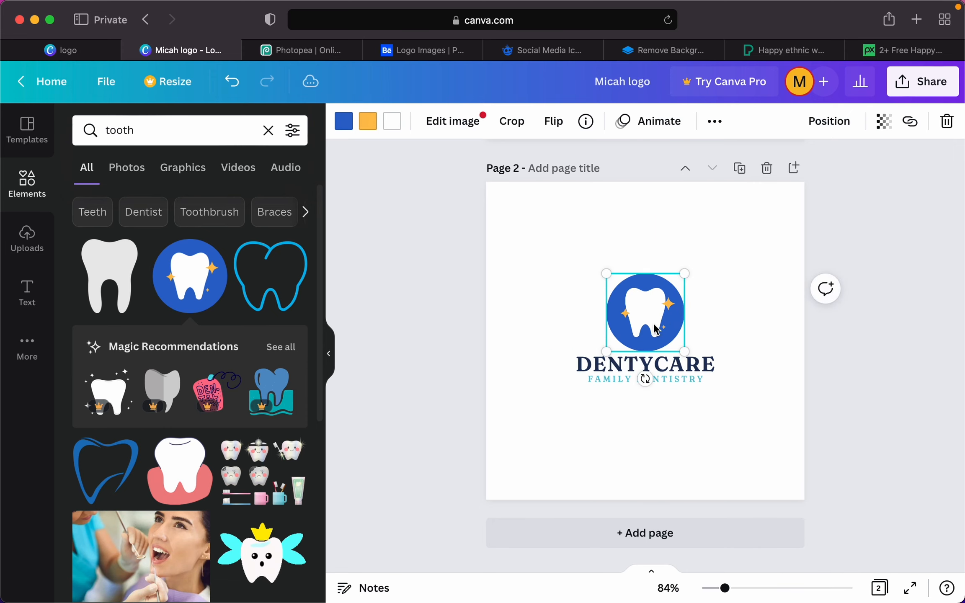
pyautogui.click(829, 123)
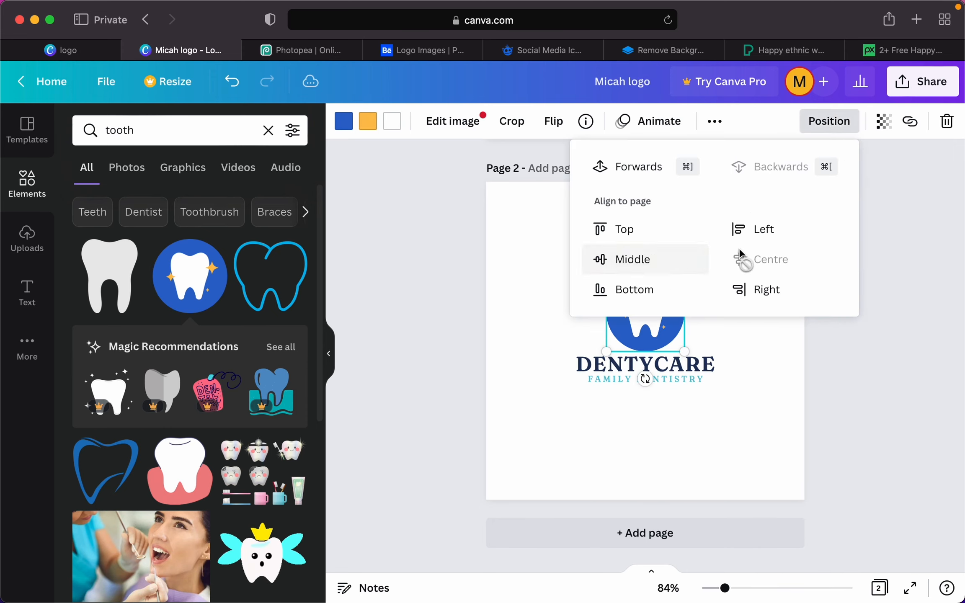
pyautogui.click(890, 398)
pyautogui.click(889, 394)
pyautogui.click(655, 313)
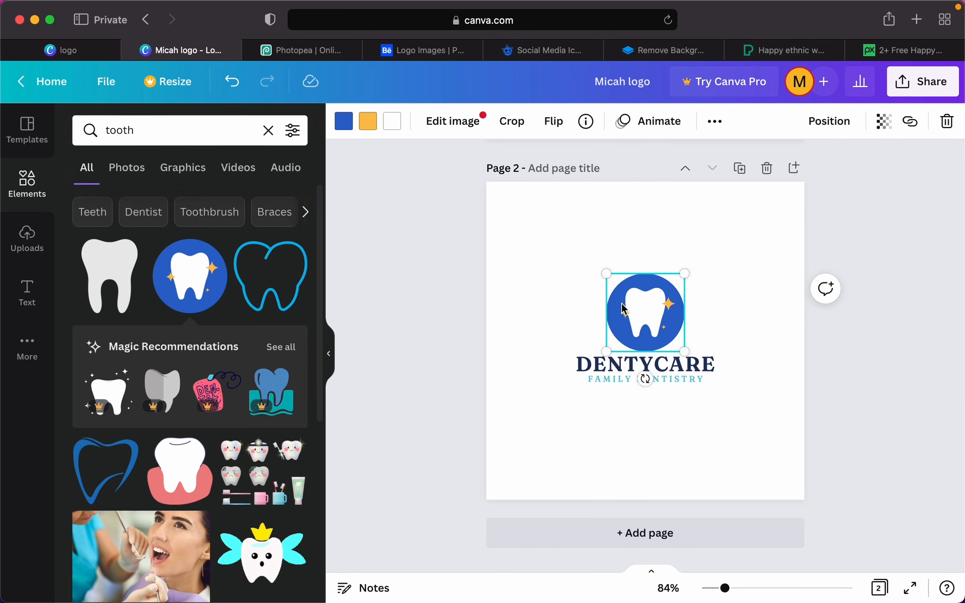
# - Recolour the tooth graphic's circle from royal blue to teal
pyautogui.click(344, 121)
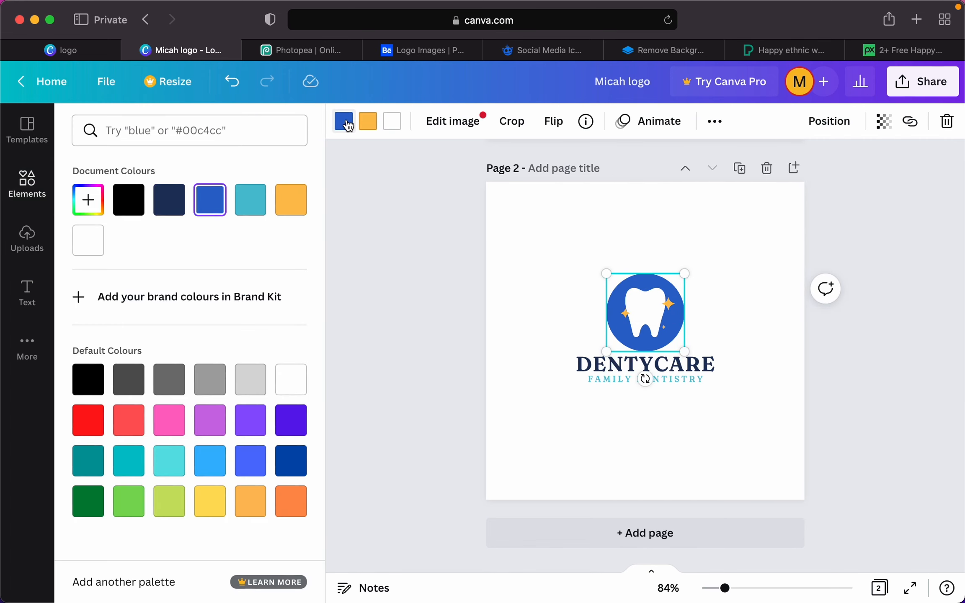
pyautogui.click(254, 203)
pyautogui.click(463, 261)
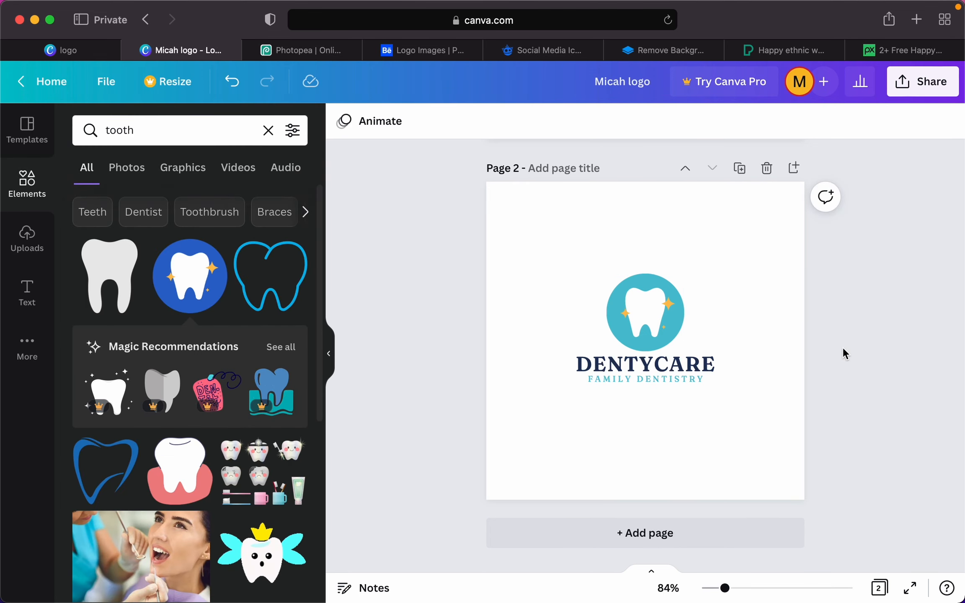
pyautogui.scroll(7, 843, 348)
# - Download only Page 1, the Micah wordmark, as a 500 × 500 px PNG
pyautogui.scroll(2, 842, 348)
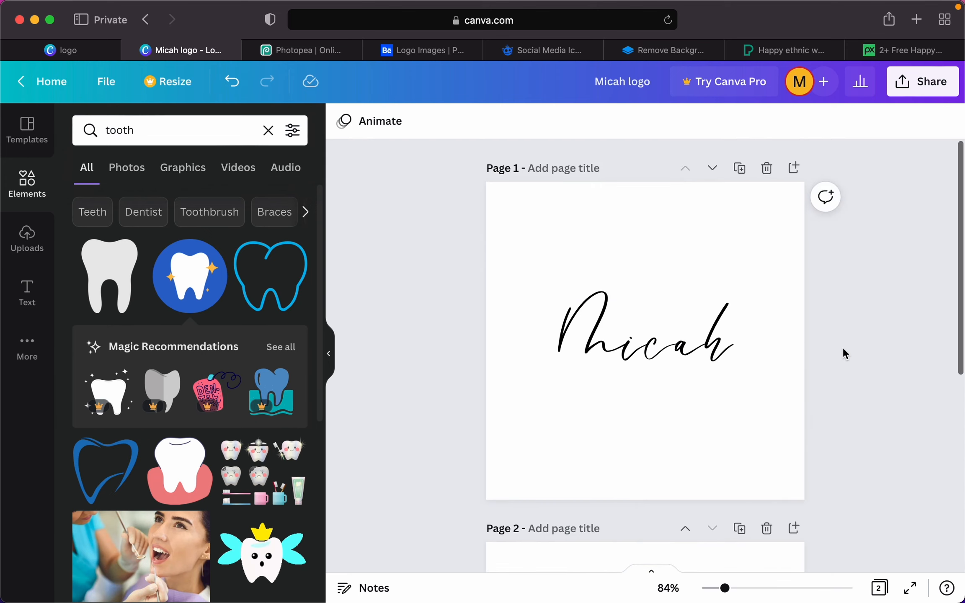
pyautogui.click(935, 93)
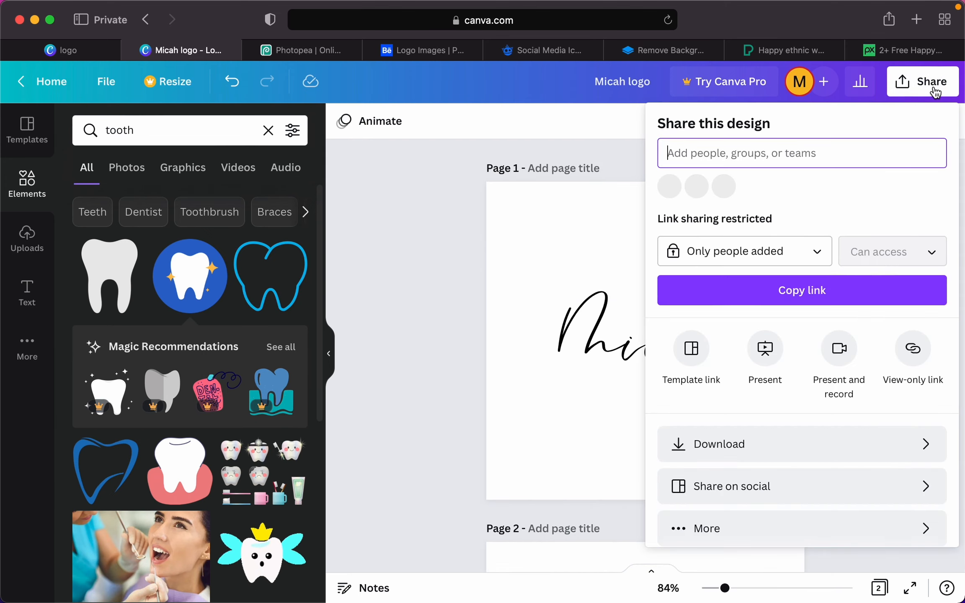
pyautogui.click(799, 451)
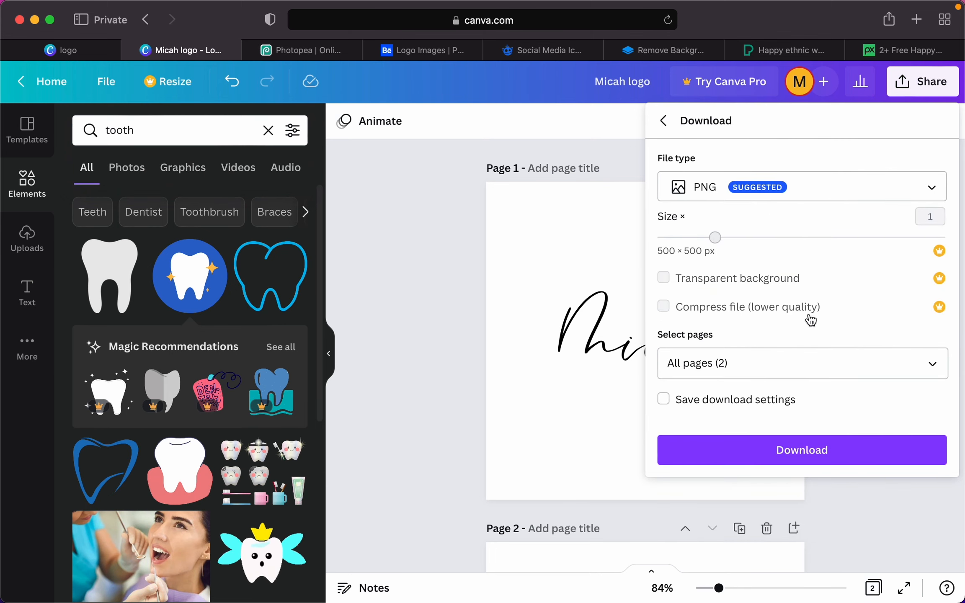
pyautogui.click(943, 369)
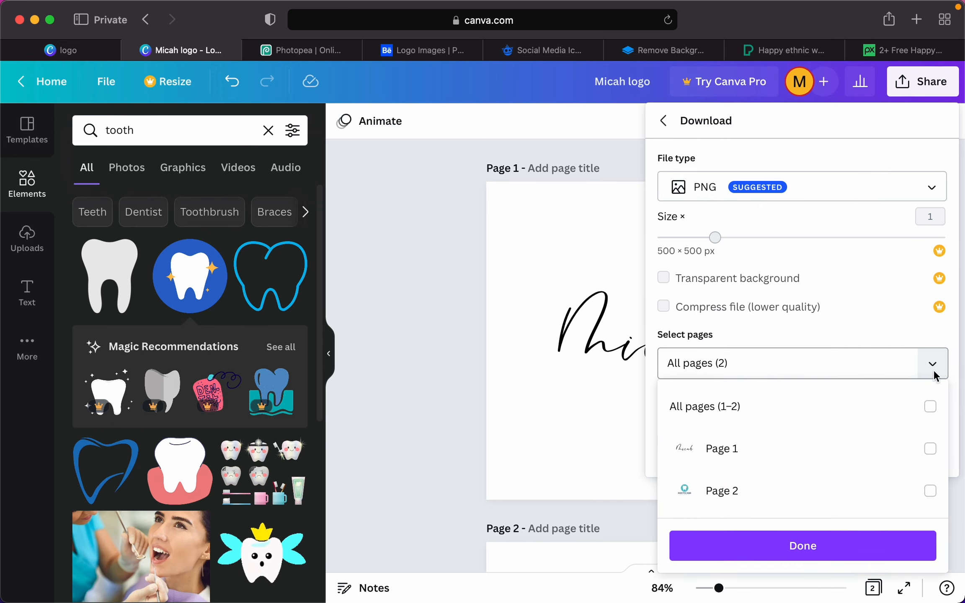
pyautogui.click(929, 449)
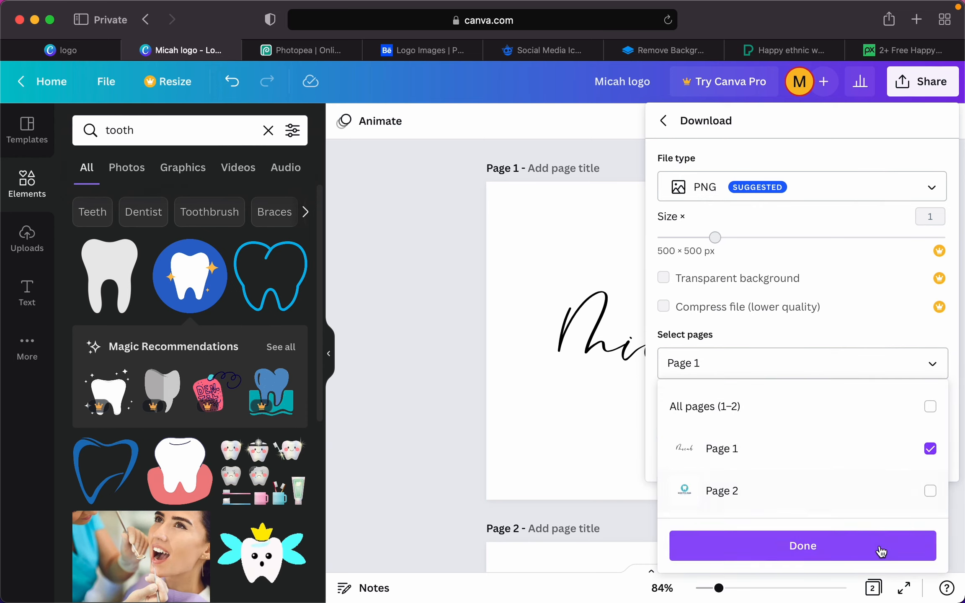
pyautogui.click(879, 552)
pyautogui.click(830, 444)
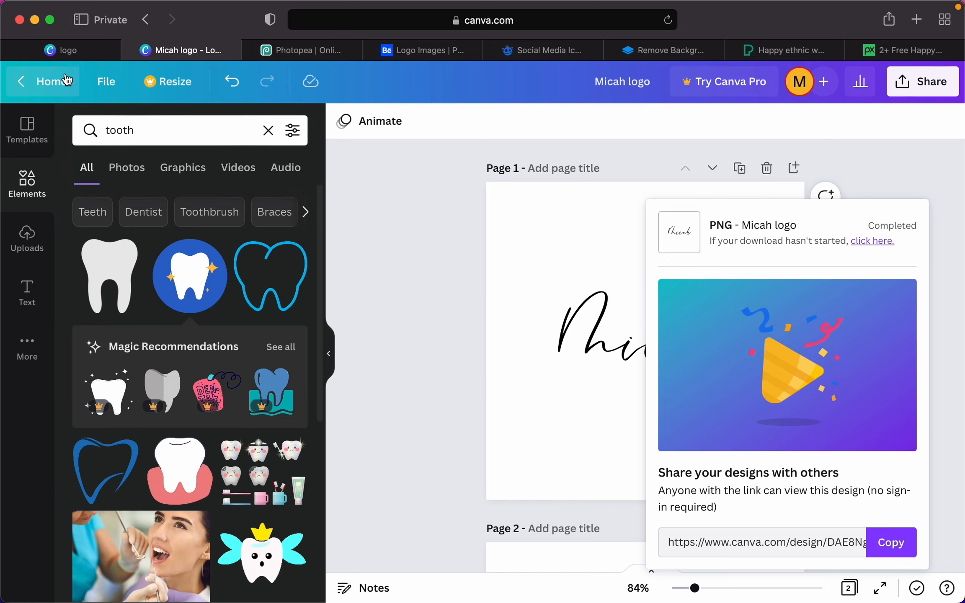
pyautogui.click(61, 50)
pyautogui.moveTo(280, 87)
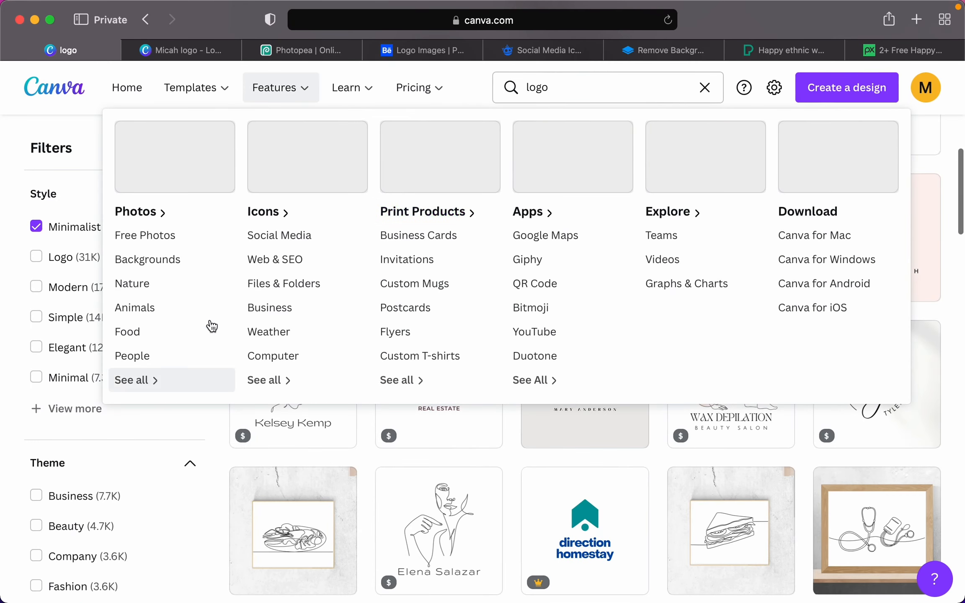
pyautogui.scroll(8, 394, 243)
pyautogui.scroll(5, 395, 243)
pyautogui.click(553, 86)
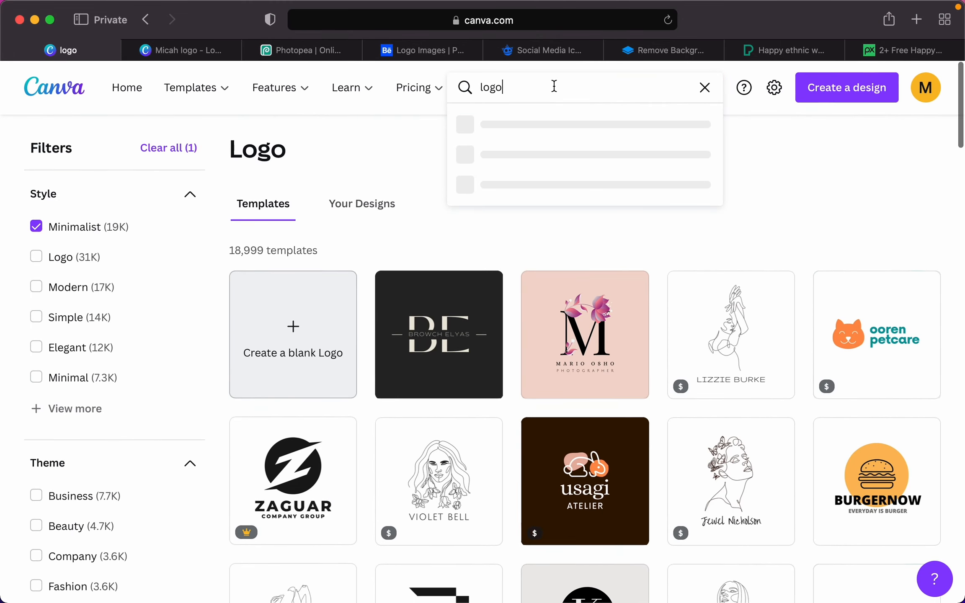
pyautogui.doubleClick(553, 86)
pyautogui.write('flyer')
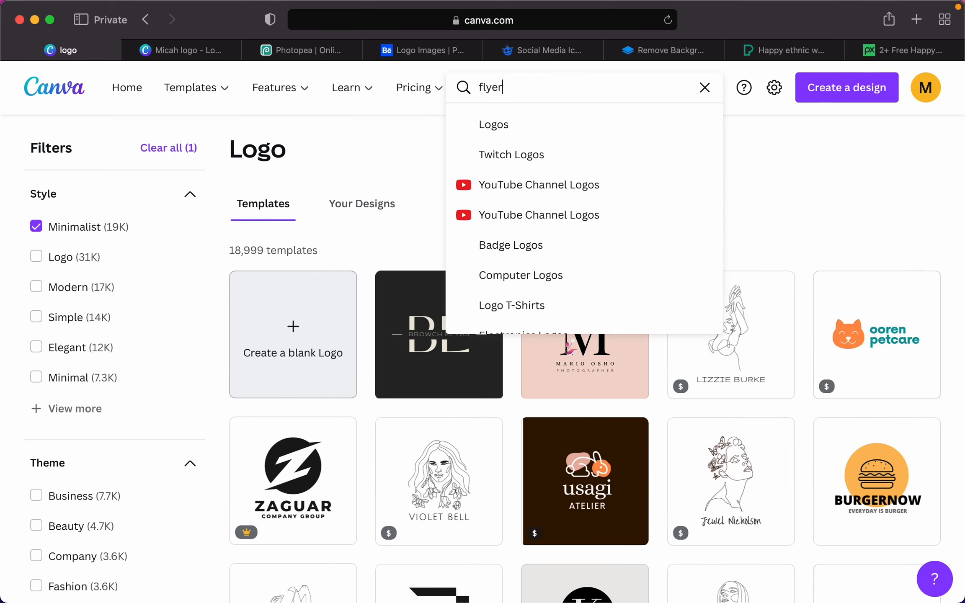
pyautogui.press('Return')
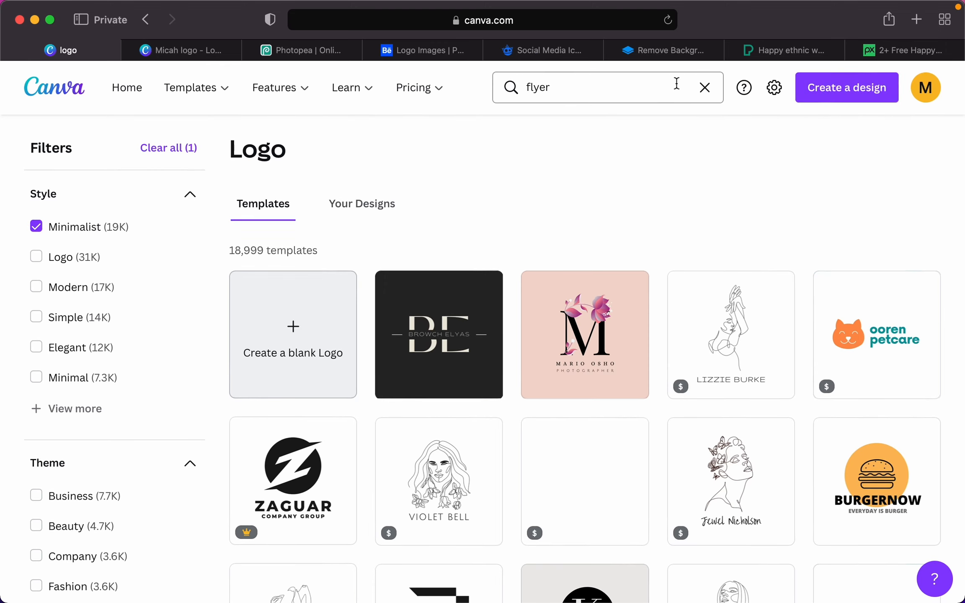
pyautogui.click(704, 87)
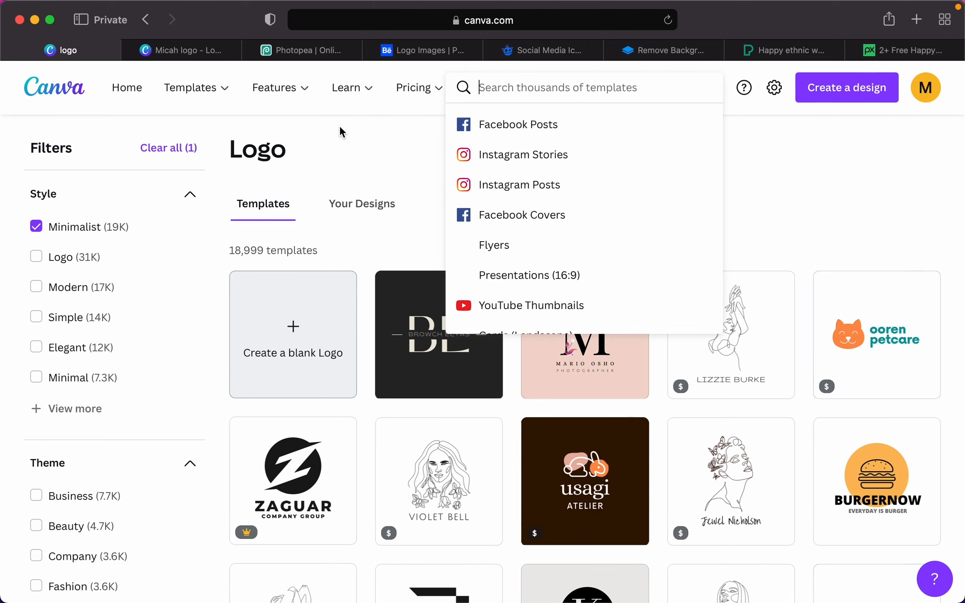
pyautogui.scroll(-4, 544, 191)
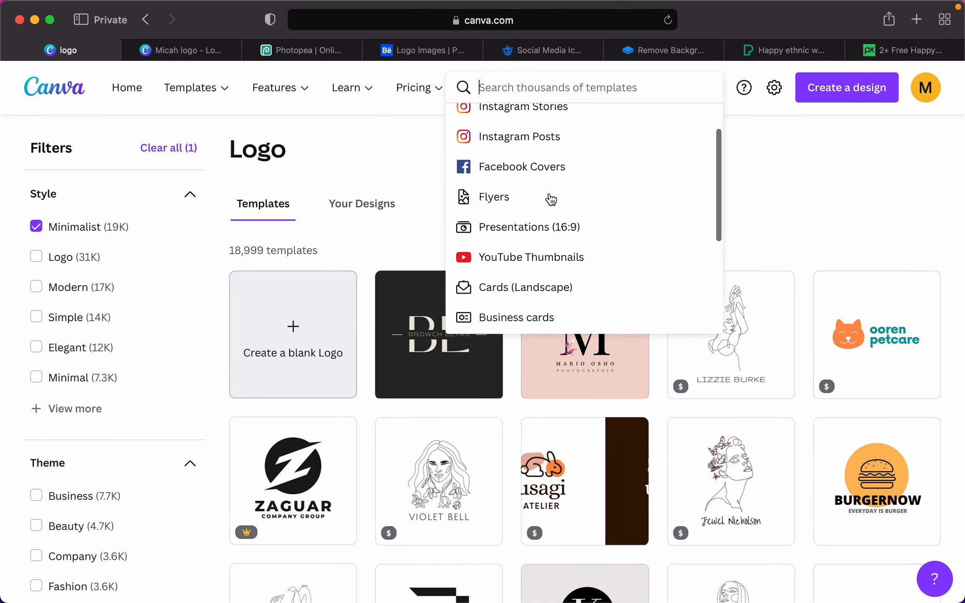
pyautogui.scroll(-3, 550, 200)
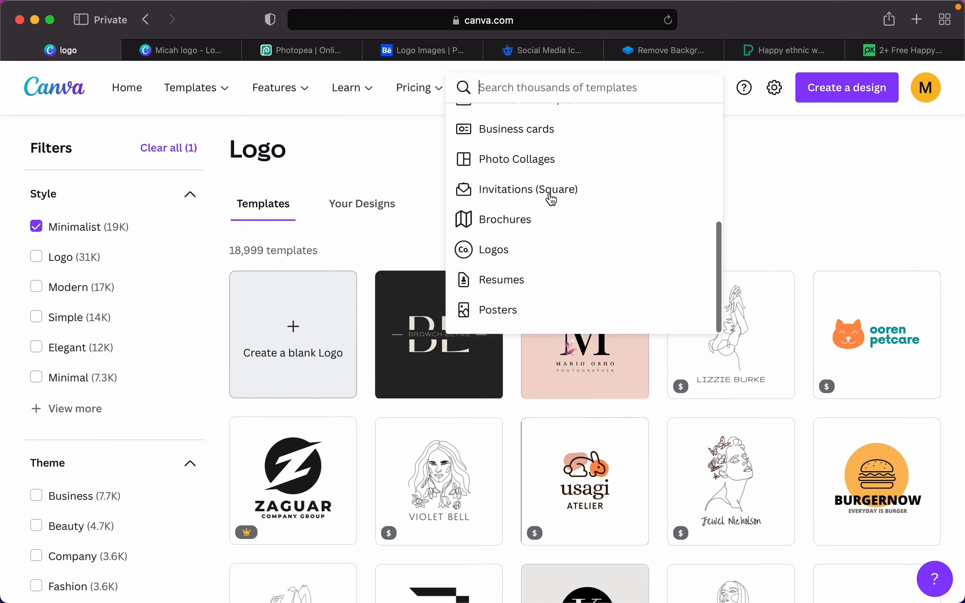
pyautogui.scroll(2, 551, 200)
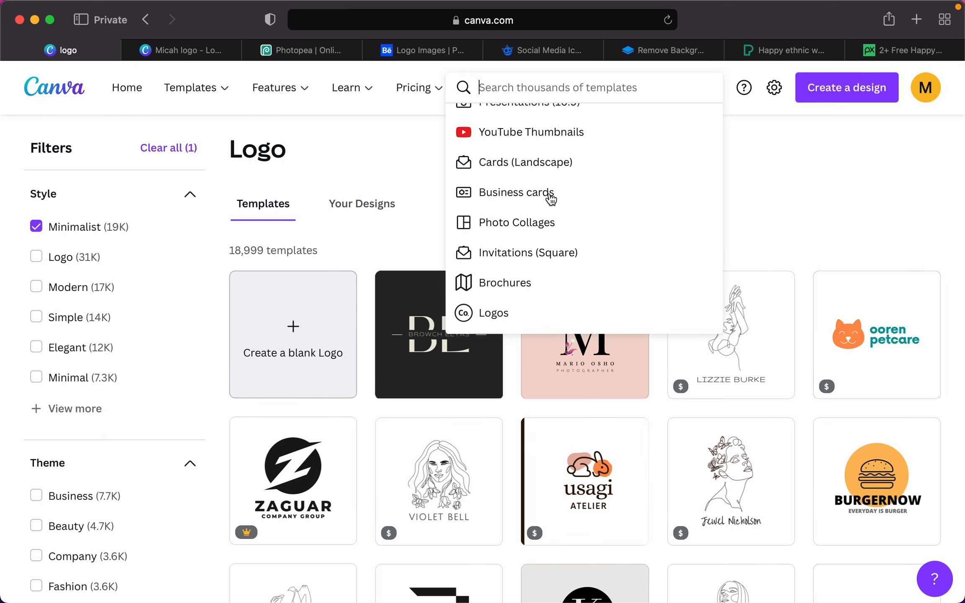
pyautogui.scroll(3, 551, 199)
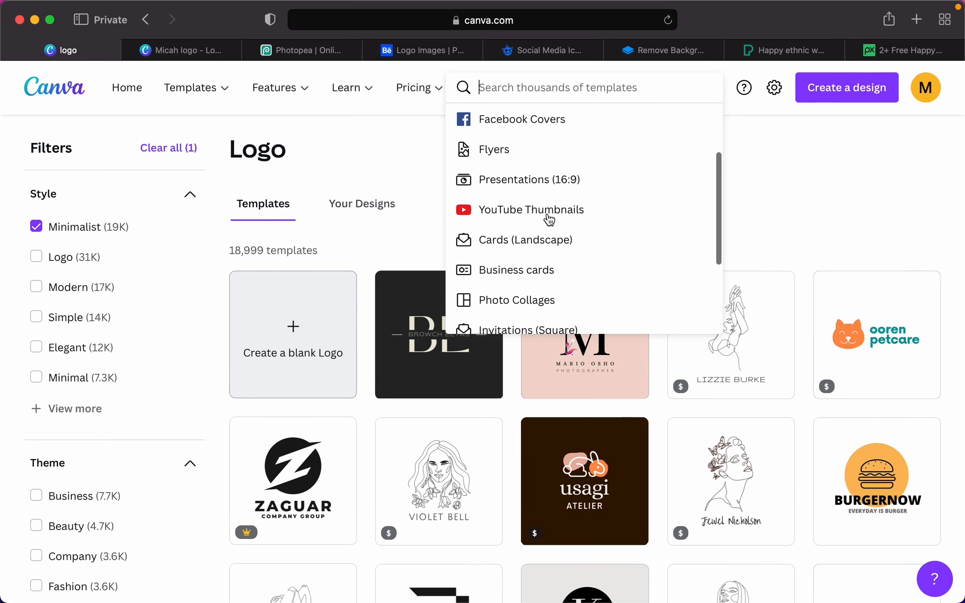
pyautogui.scroll(1, 550, 201)
pyautogui.scroll(1, 546, 203)
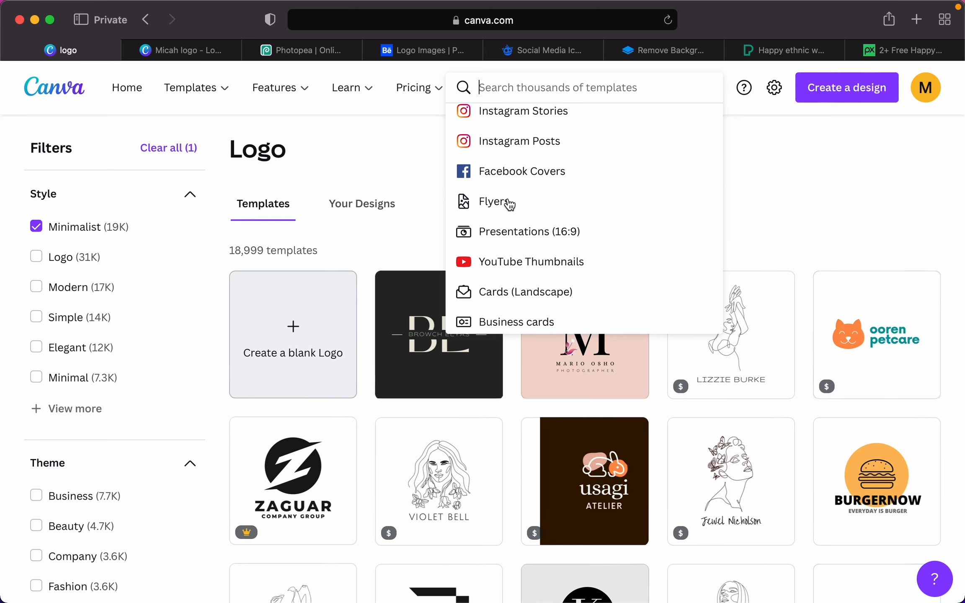
pyautogui.click(368, 163)
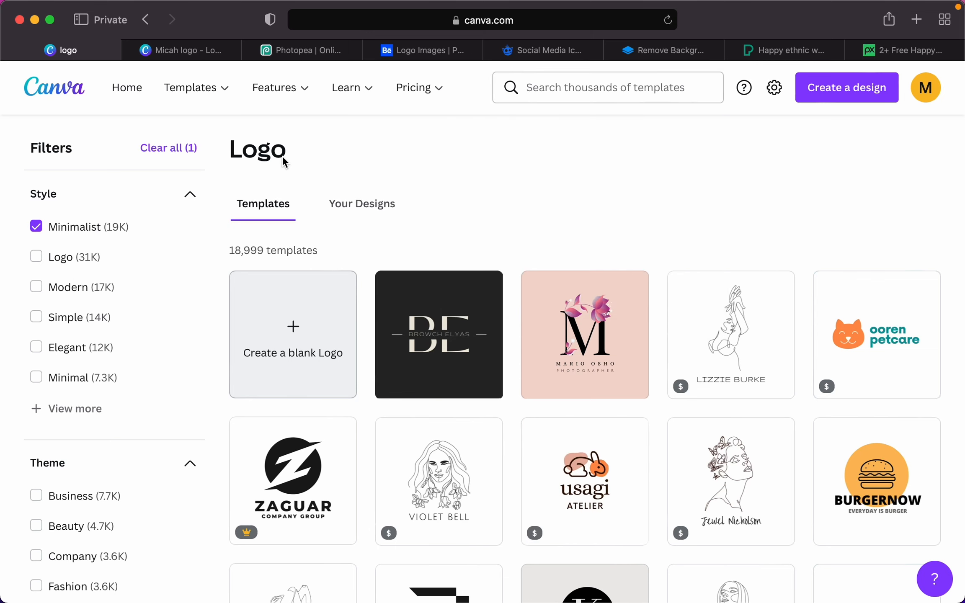
# - Move from Canva to the Photopea tab showing template.psd
pyautogui.moveTo(293, 96)
pyautogui.moveTo(356, 90)
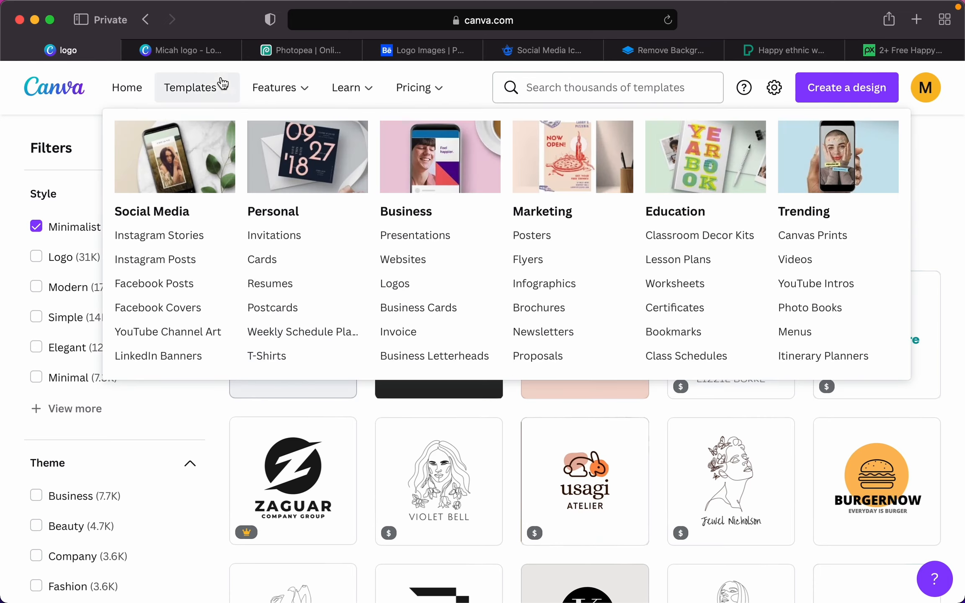
pyautogui.click(299, 51)
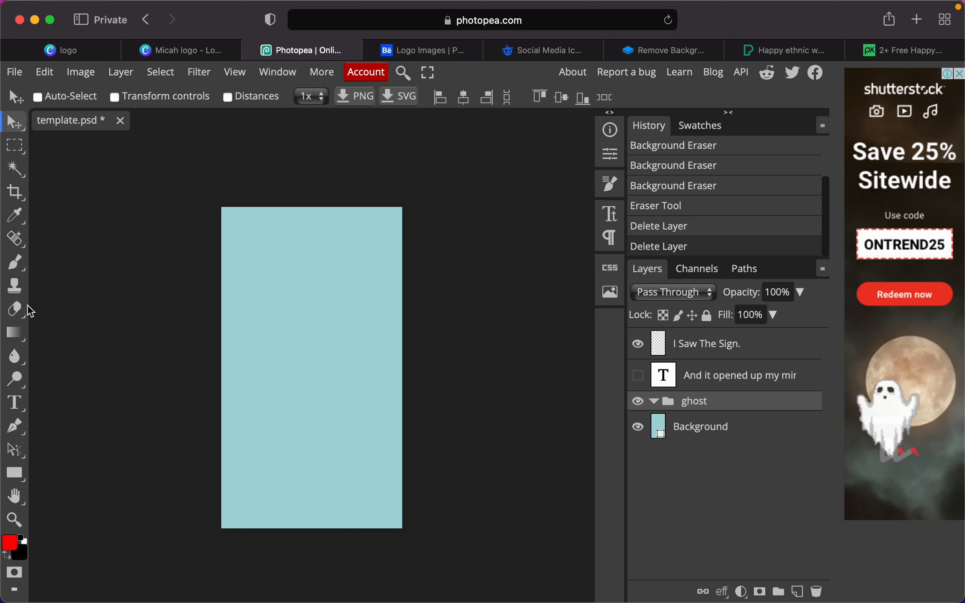
# - Draw a closed six-cornered red shape, Shape 1, with the Pen tool in Shape mode
pyautogui.click(15, 426)
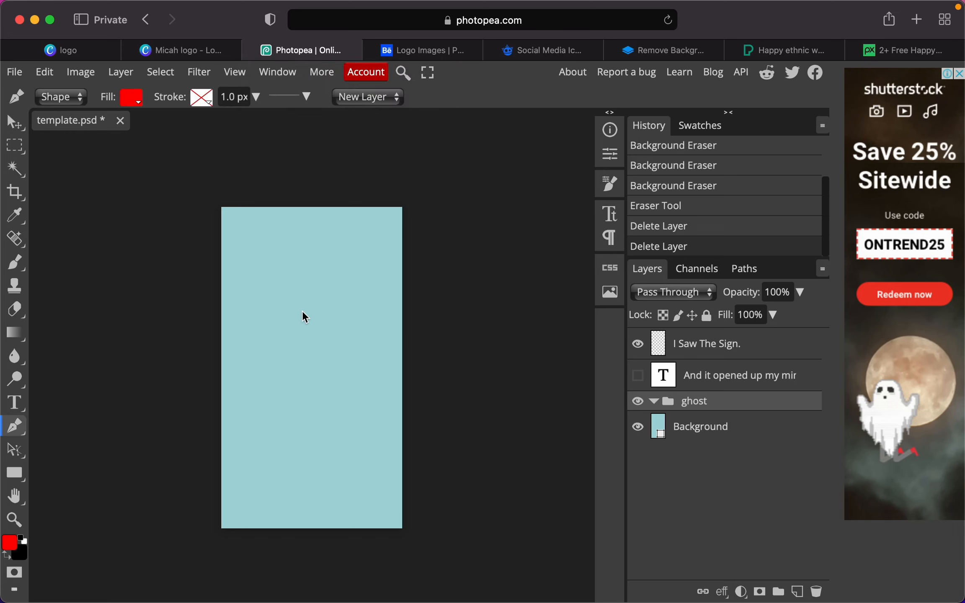
pyautogui.click(264, 305)
pyautogui.click(332, 305)
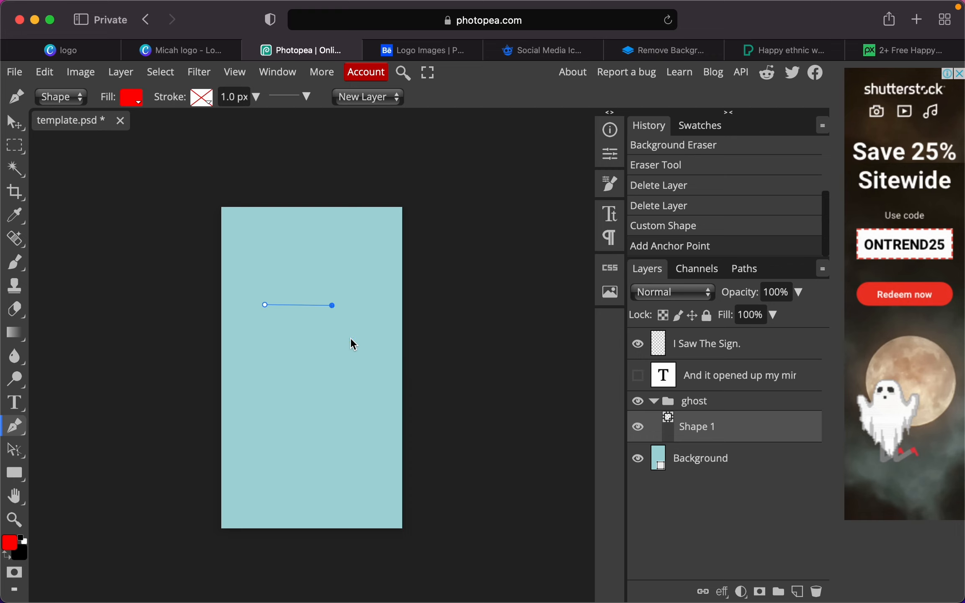
pyautogui.click(351, 338)
pyautogui.click(344, 385)
pyautogui.click(273, 394)
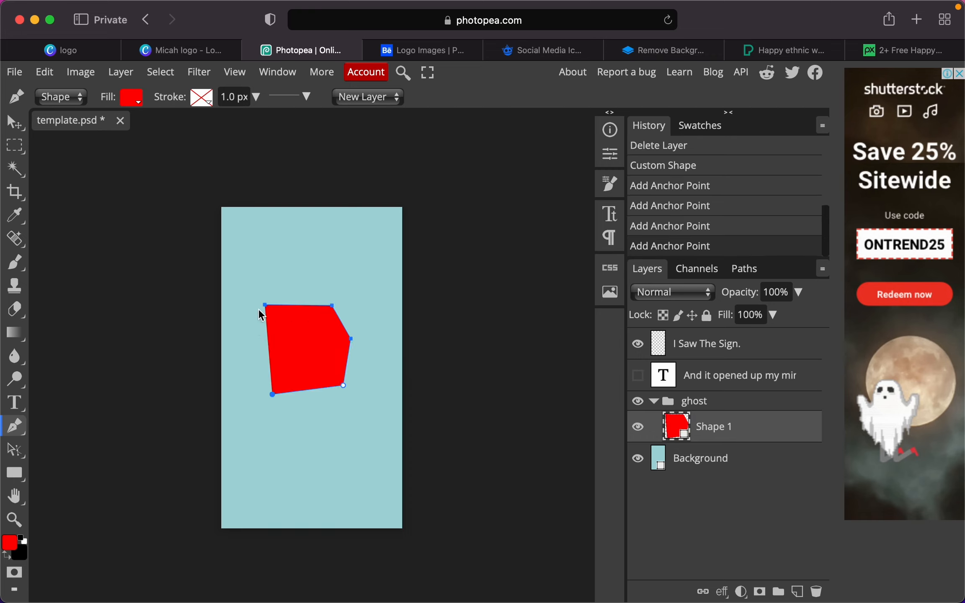
pyautogui.click(247, 333)
pyautogui.click(265, 305)
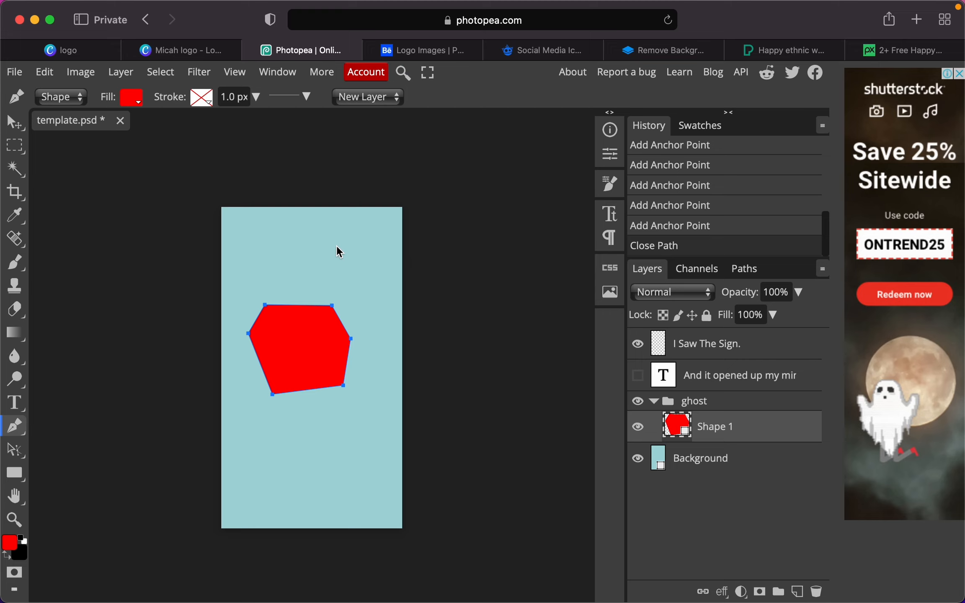
pyautogui.click(427, 53)
# - Scroll through the Behance logo results, then view the Freepik icons and remove.bg cut-out tabs
pyautogui.scroll(-10, 532, 405)
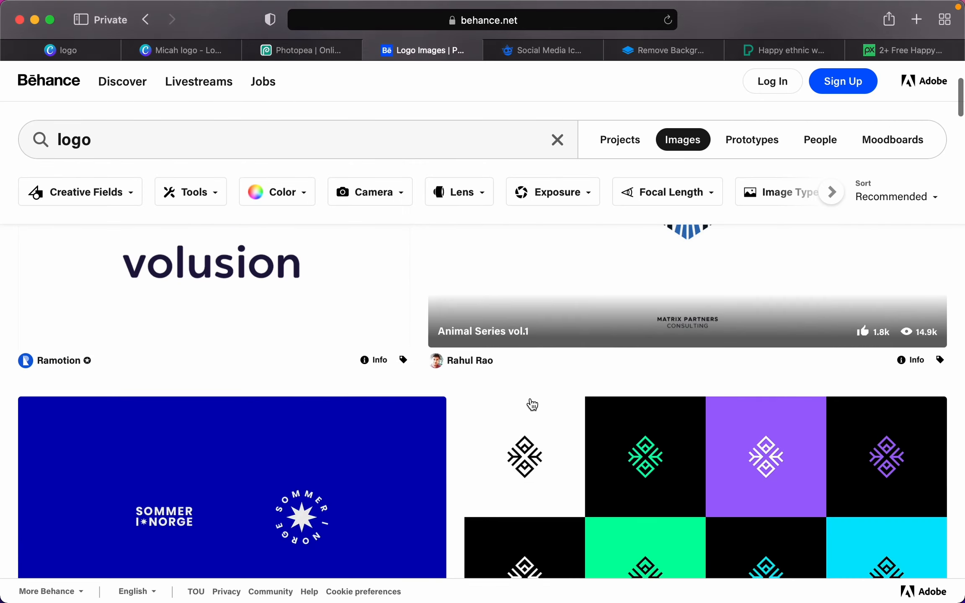
pyautogui.scroll(-10, 532, 405)
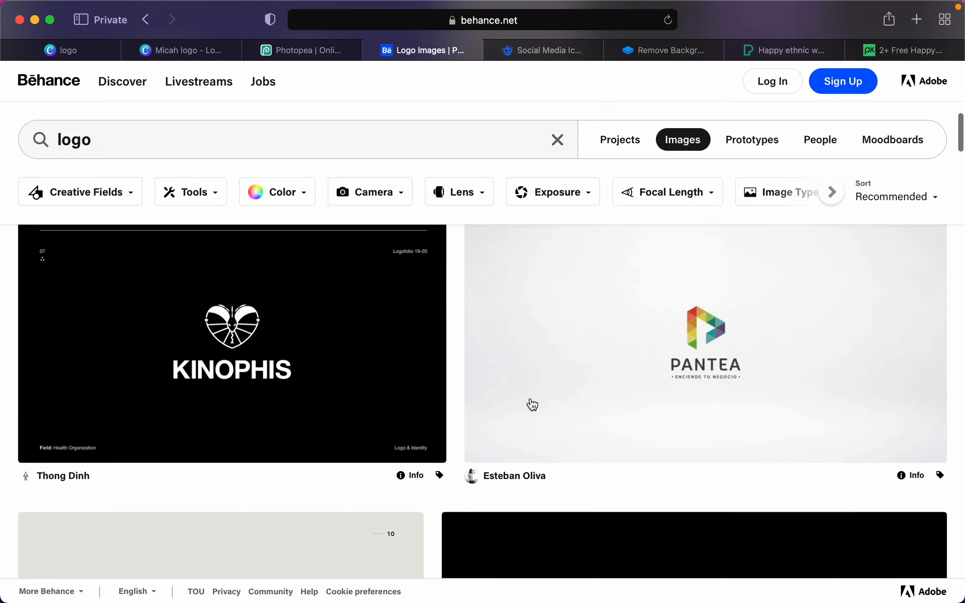
pyautogui.scroll(-5, 532, 405)
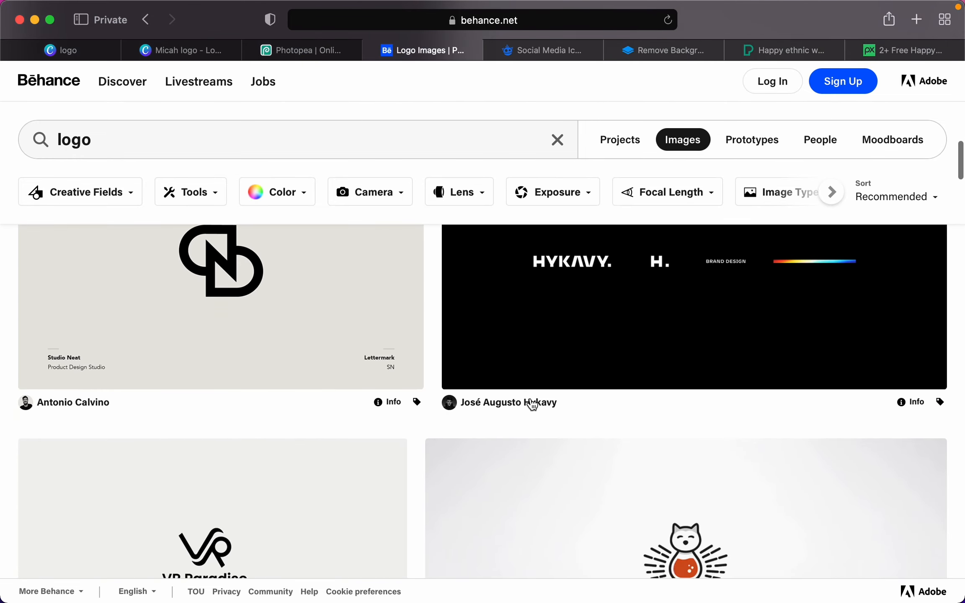
pyautogui.click(553, 56)
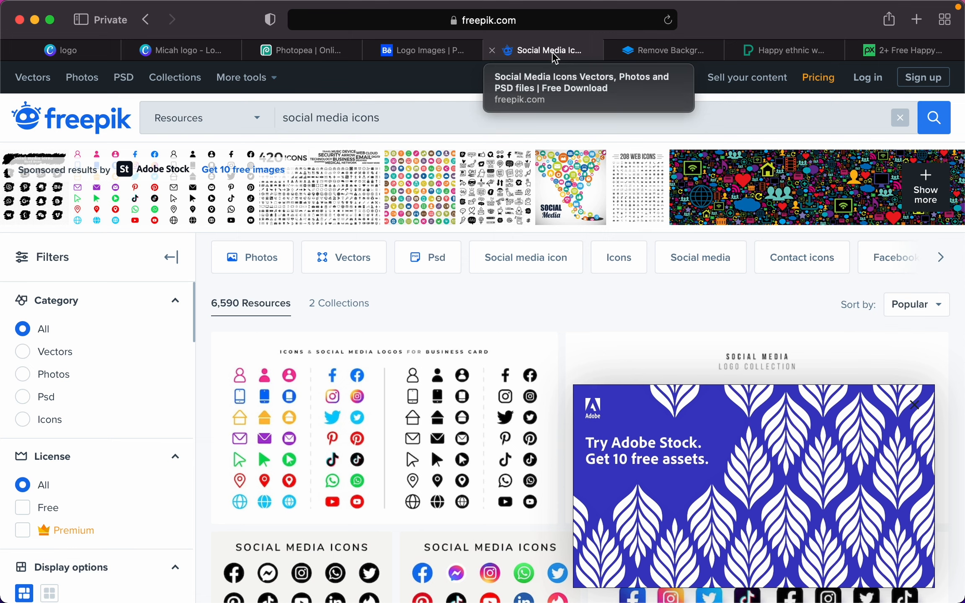
pyautogui.click(669, 51)
# - Check the Pexels smiling-lady and Pixabay video tabs, ending on Canva's Logo templates
pyautogui.moveTo(767, 60)
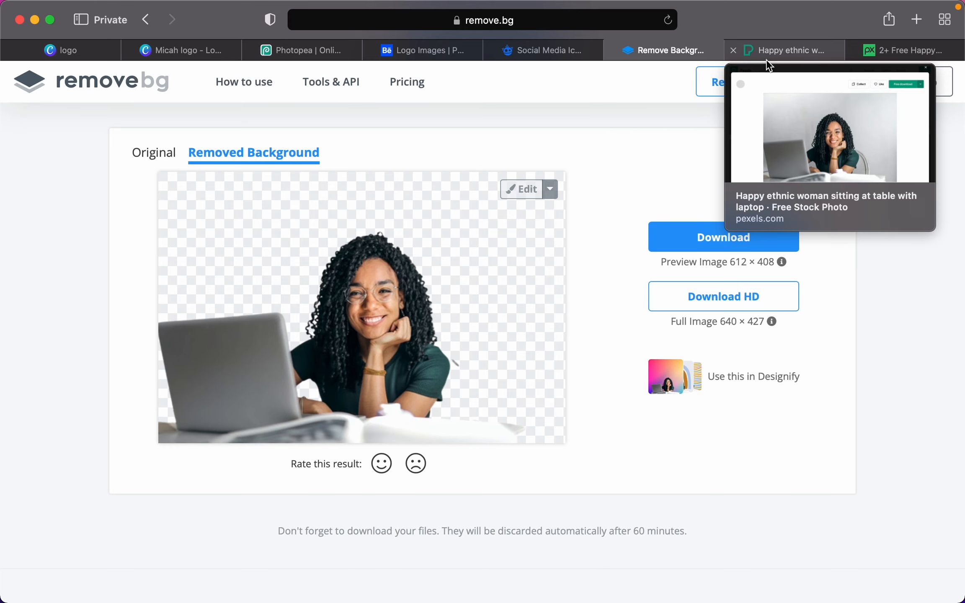
pyautogui.click(778, 59)
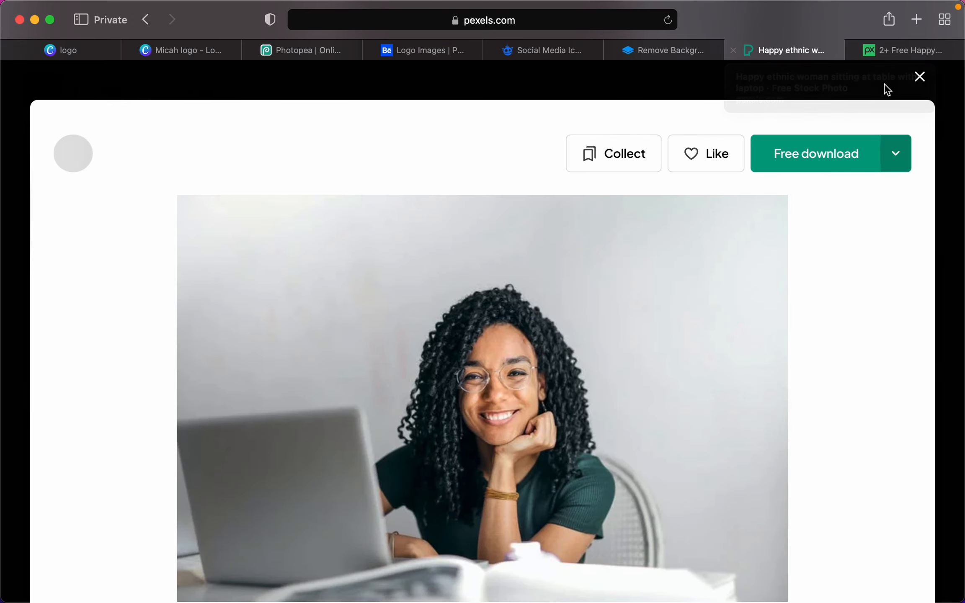
pyautogui.click(919, 77)
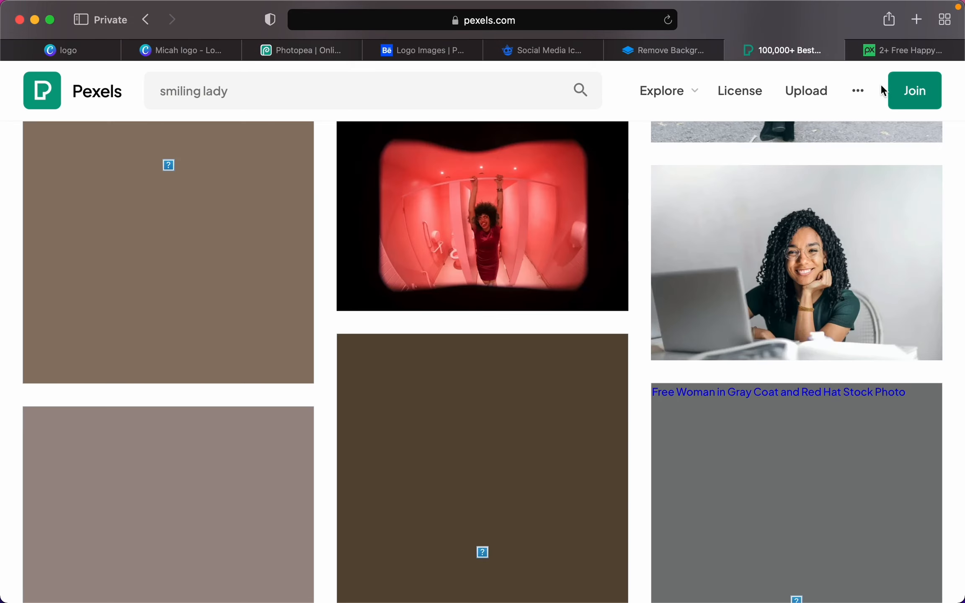
pyautogui.click(892, 57)
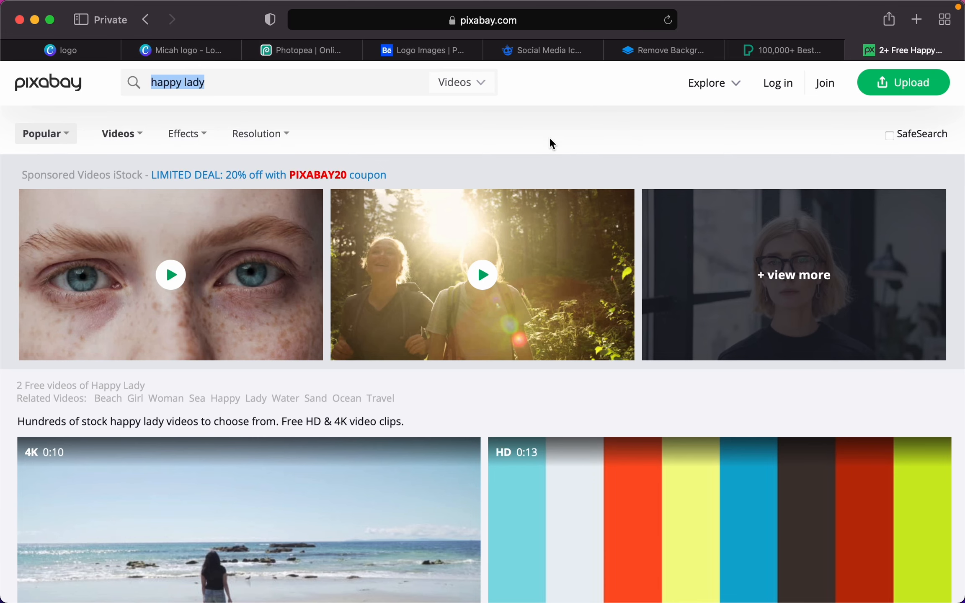
pyautogui.click(67, 49)
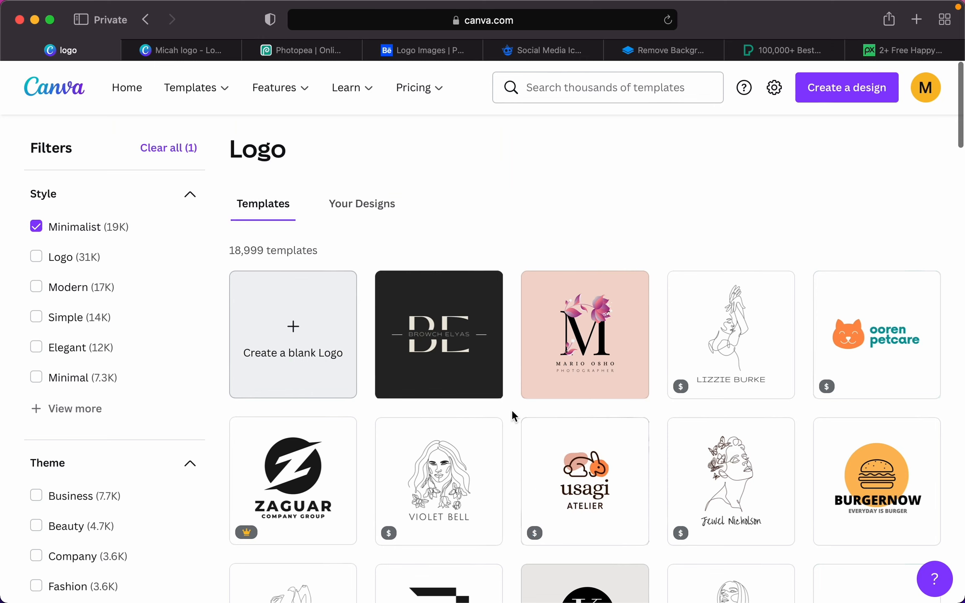
pyautogui.moveTo(361, 101)
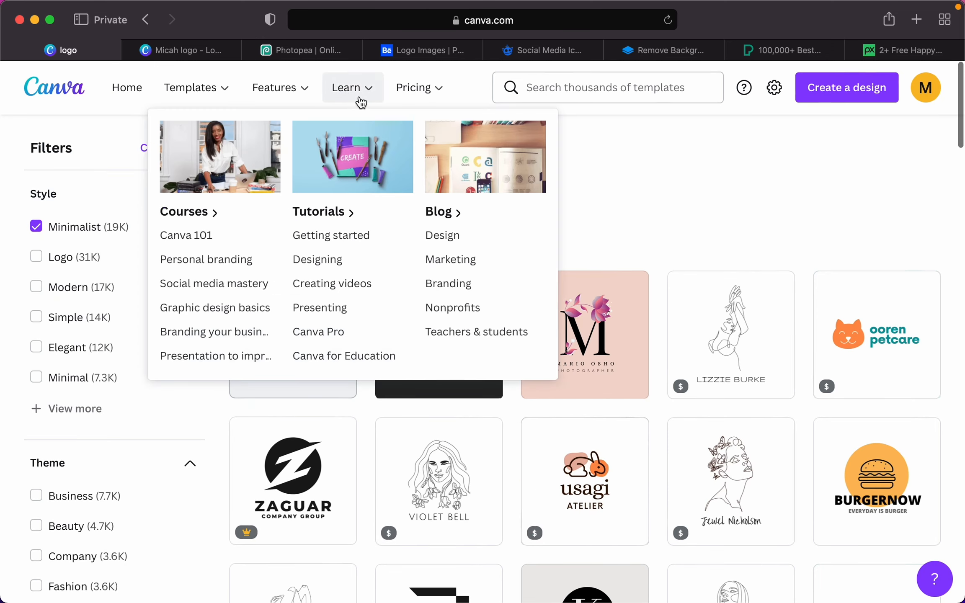